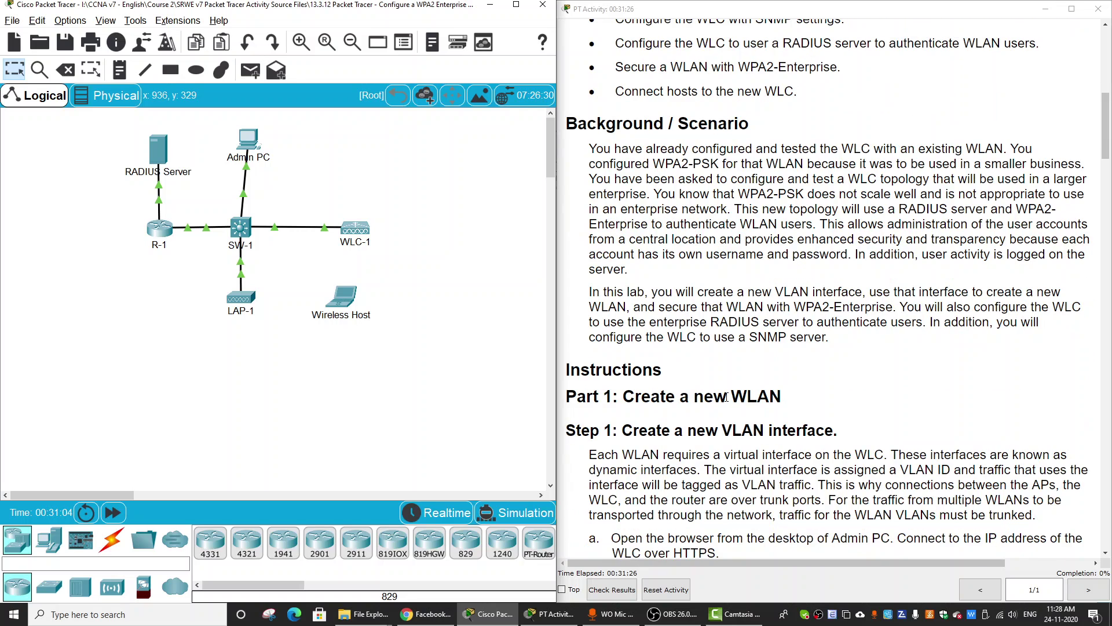
Look over the network topology and leave router R-1's label unchanged
scroll(726, 396, up, 1)
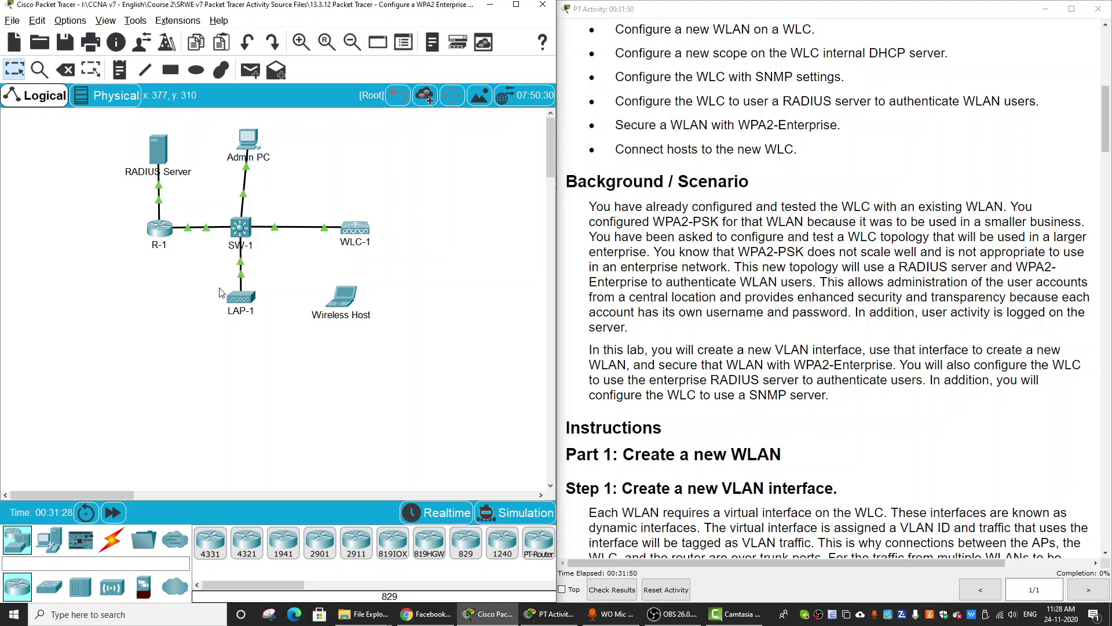
mouse_move(238, 287)
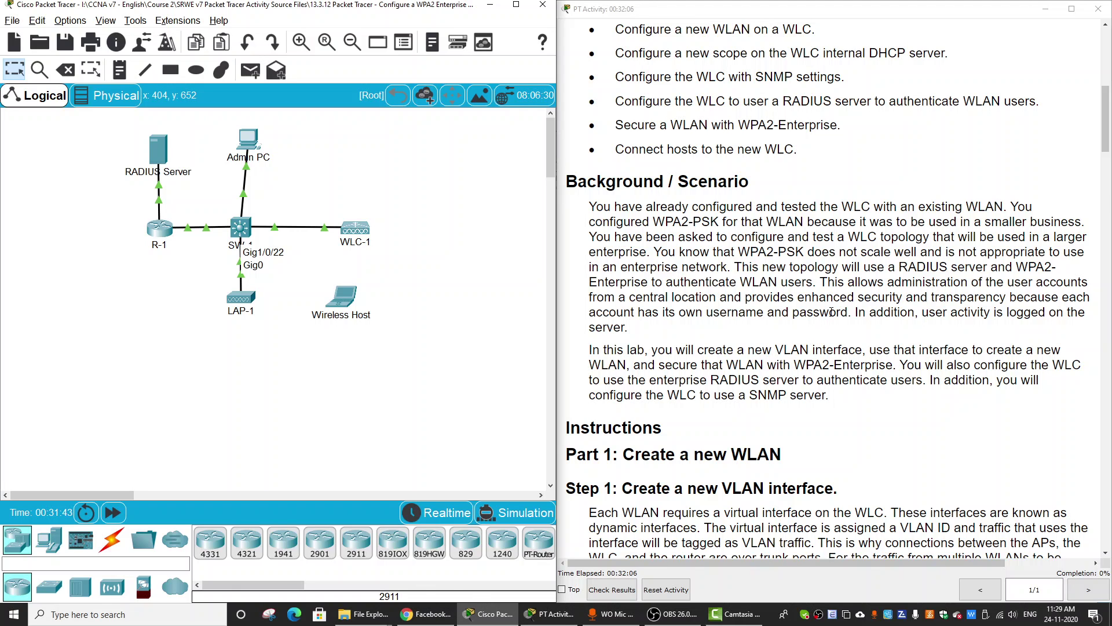
scroll(914, 252, up, 8)
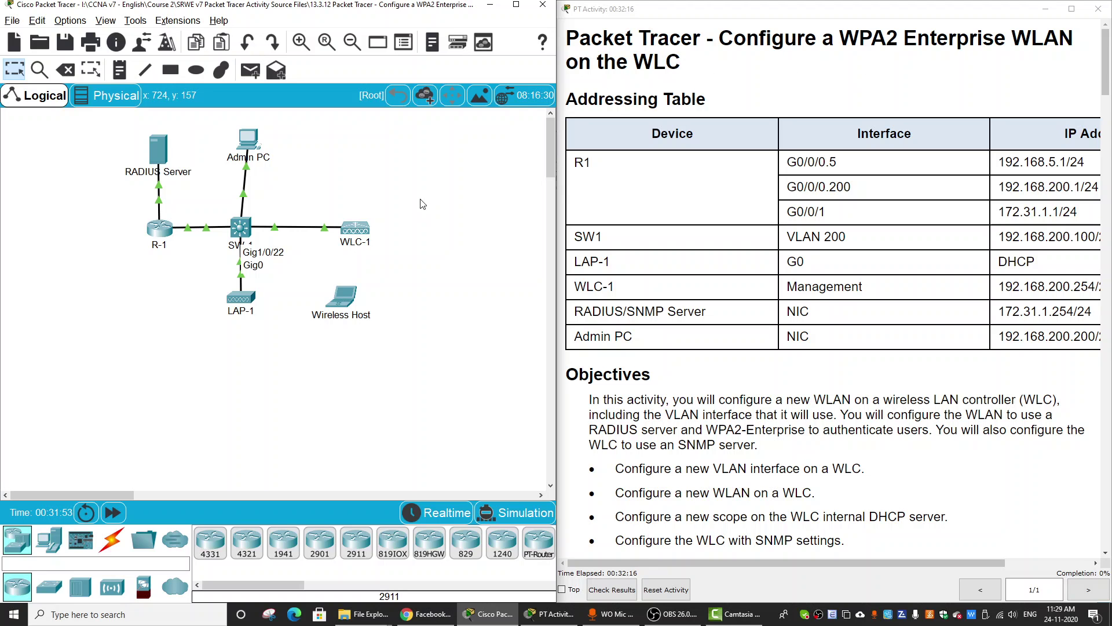
scroll(803, 354, down, 8)
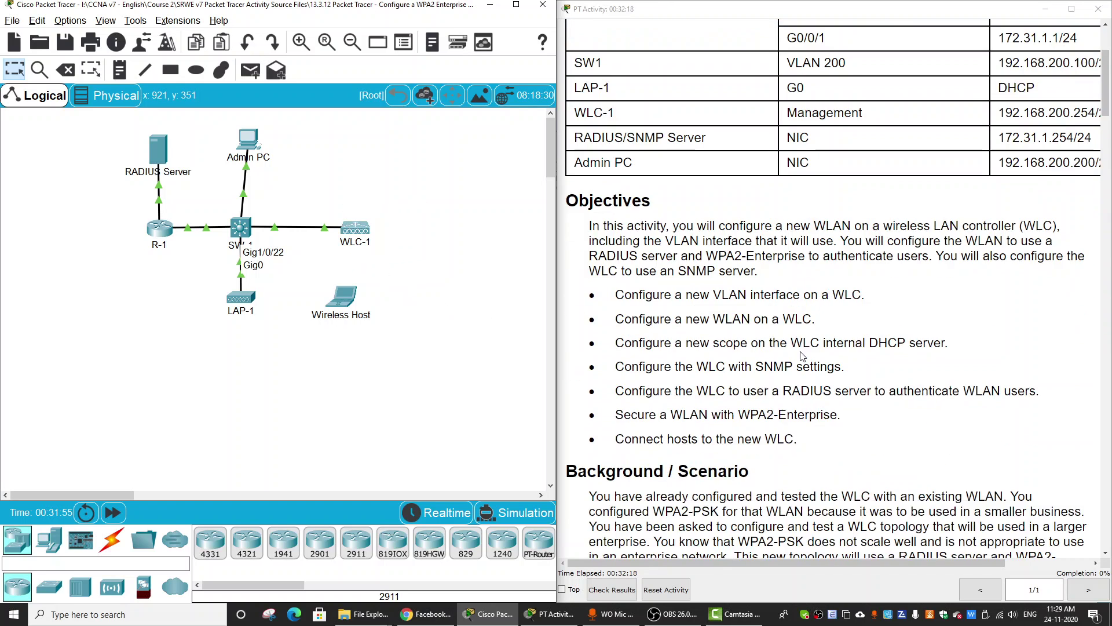
scroll(802, 354, down, 1)
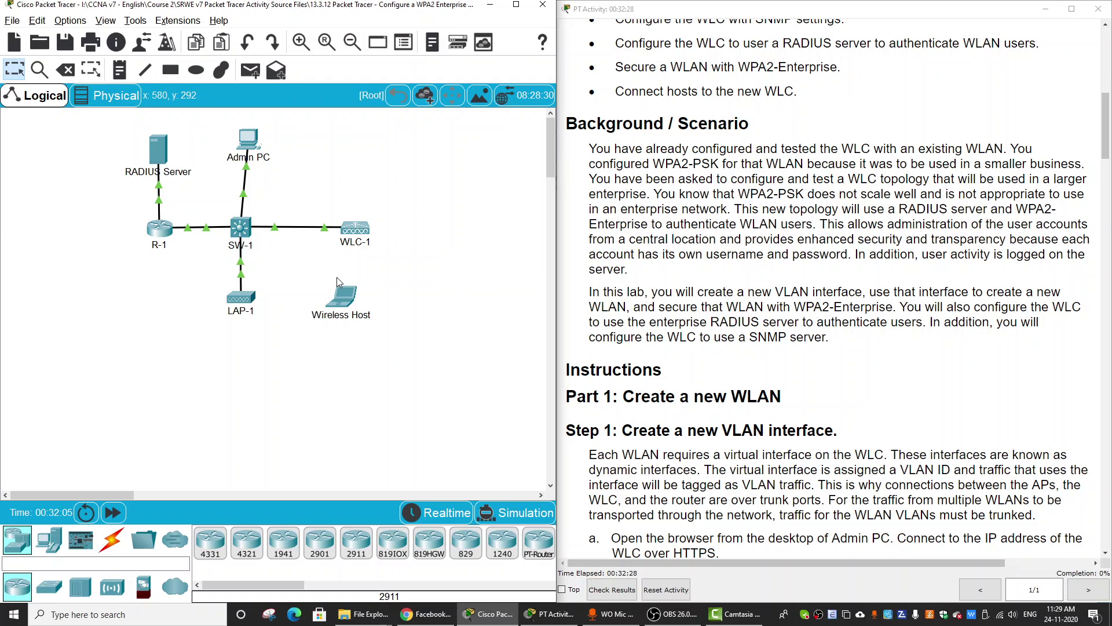
mouse_move(331, 256)
click(168, 249)
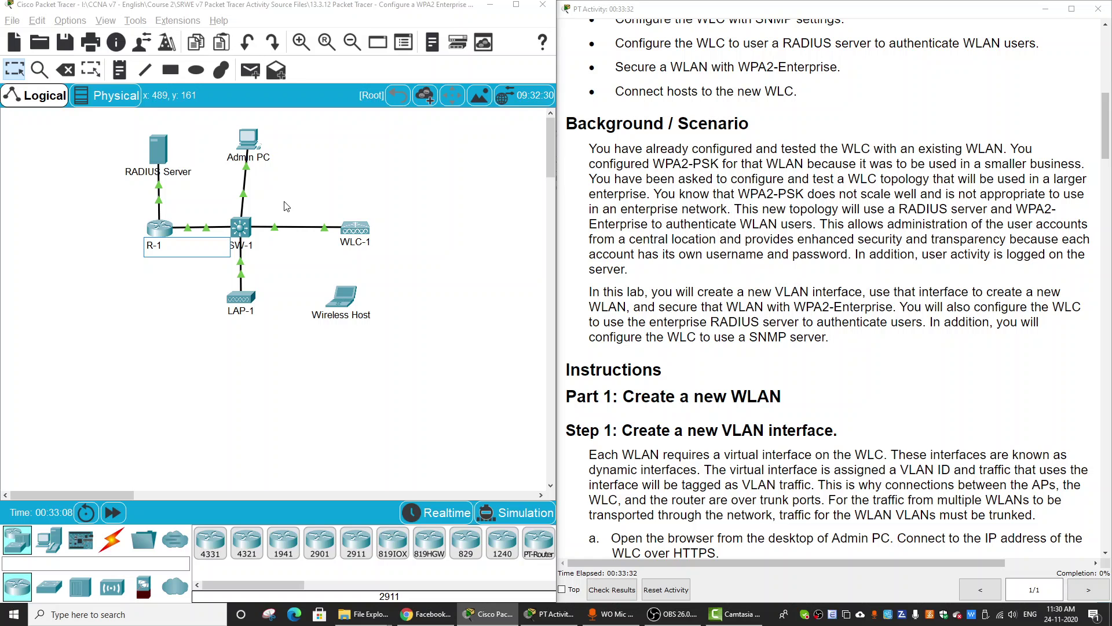
click(243, 334)
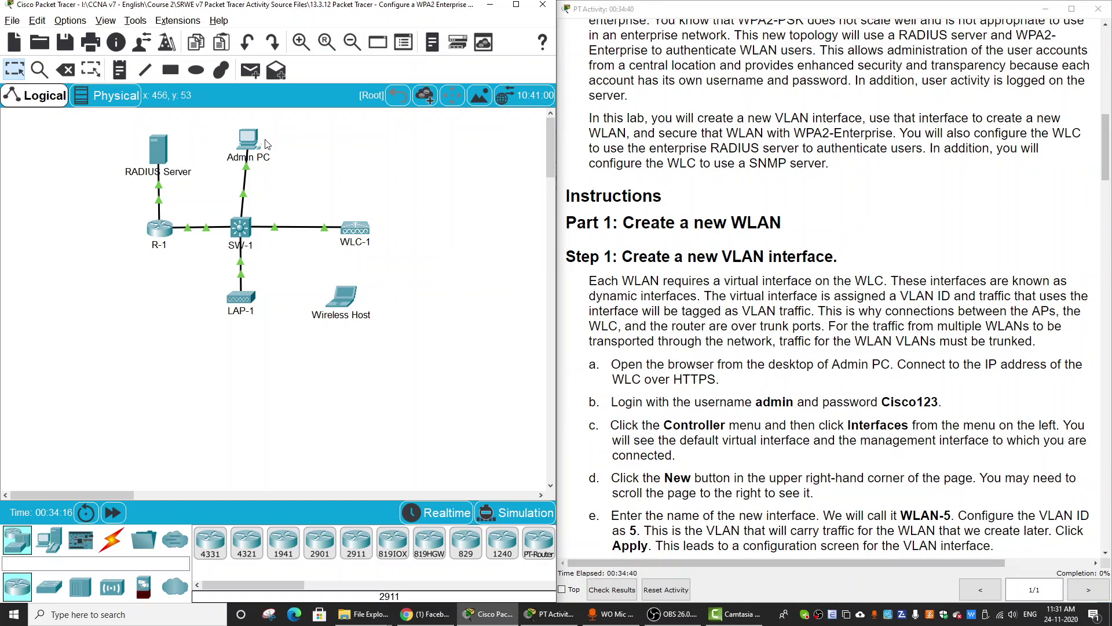
Open the Web Browser on Admin PC, moving its window over the canvas
click(253, 149)
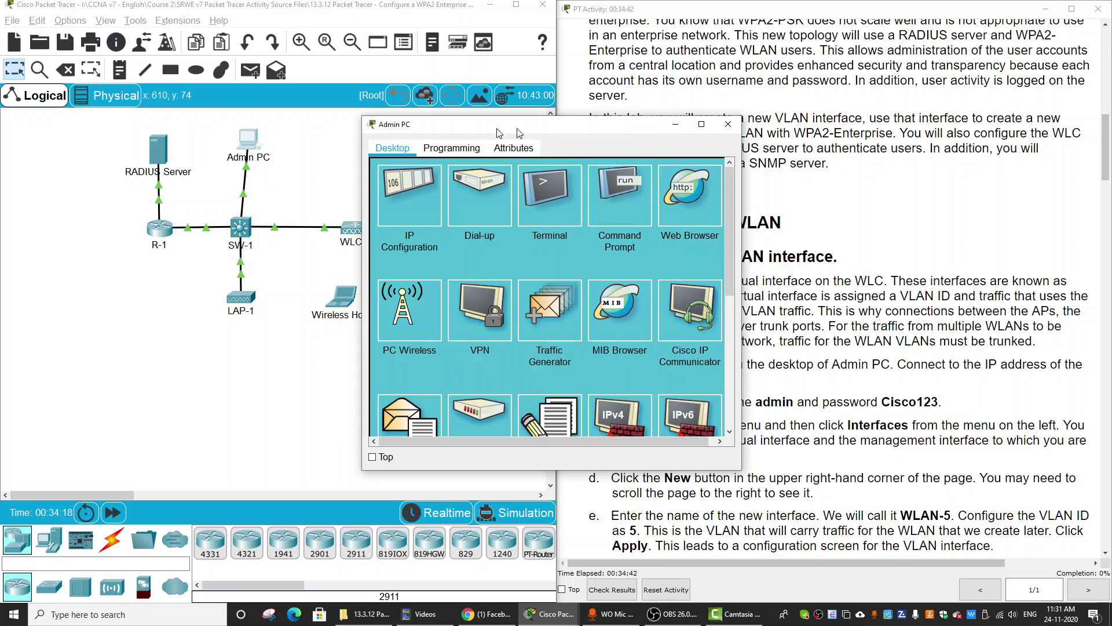
drag(545, 125, 272, 102)
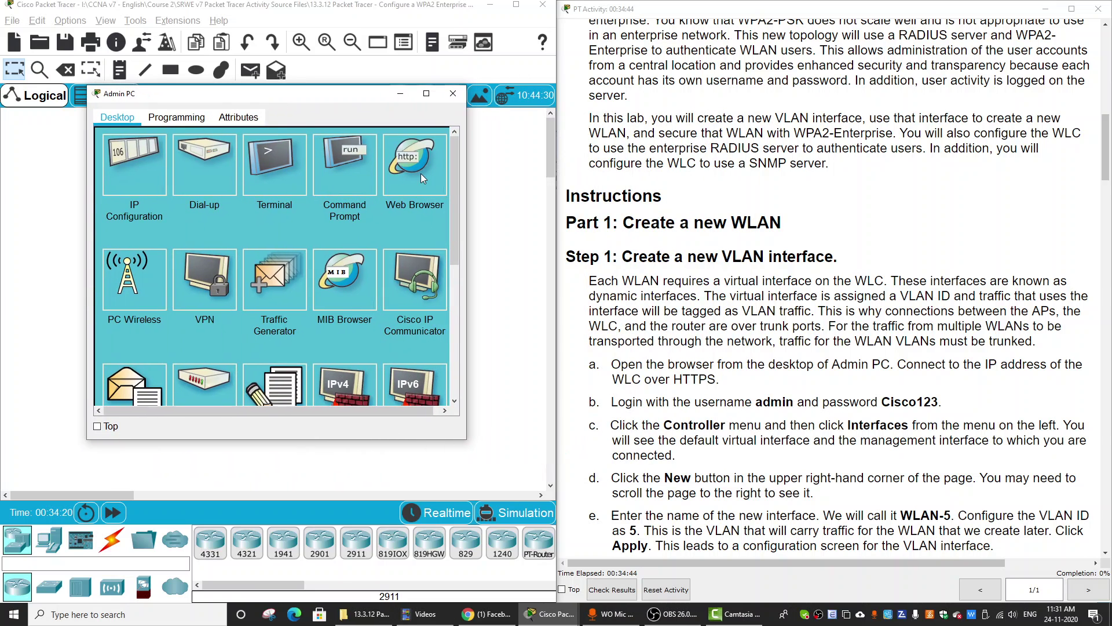
click(421, 172)
click(262, 156)
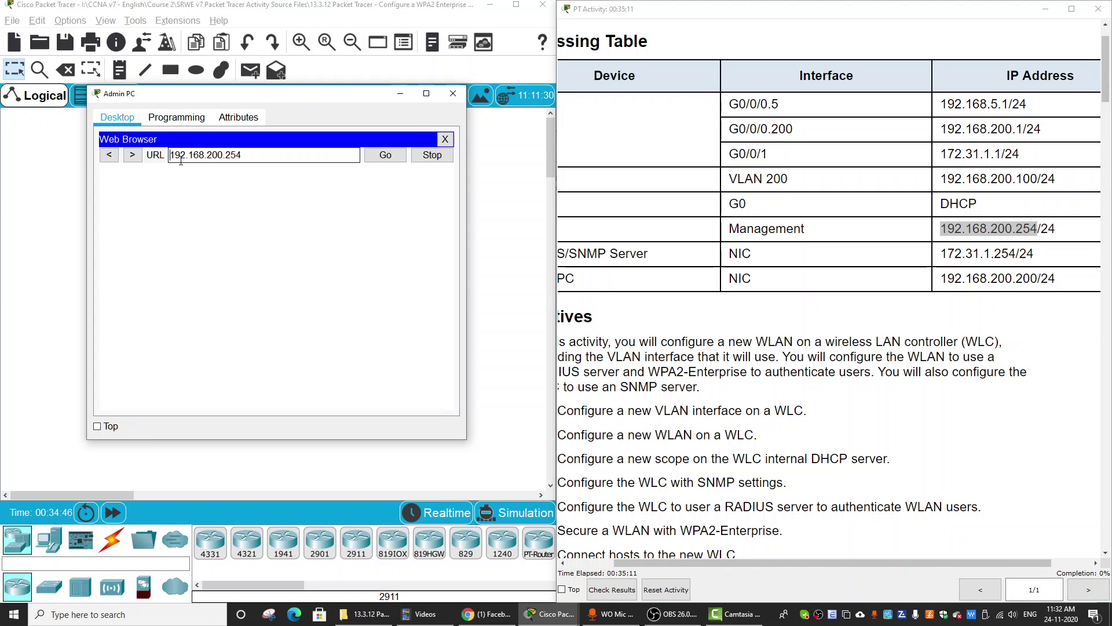
click(181, 157)
text(ht)
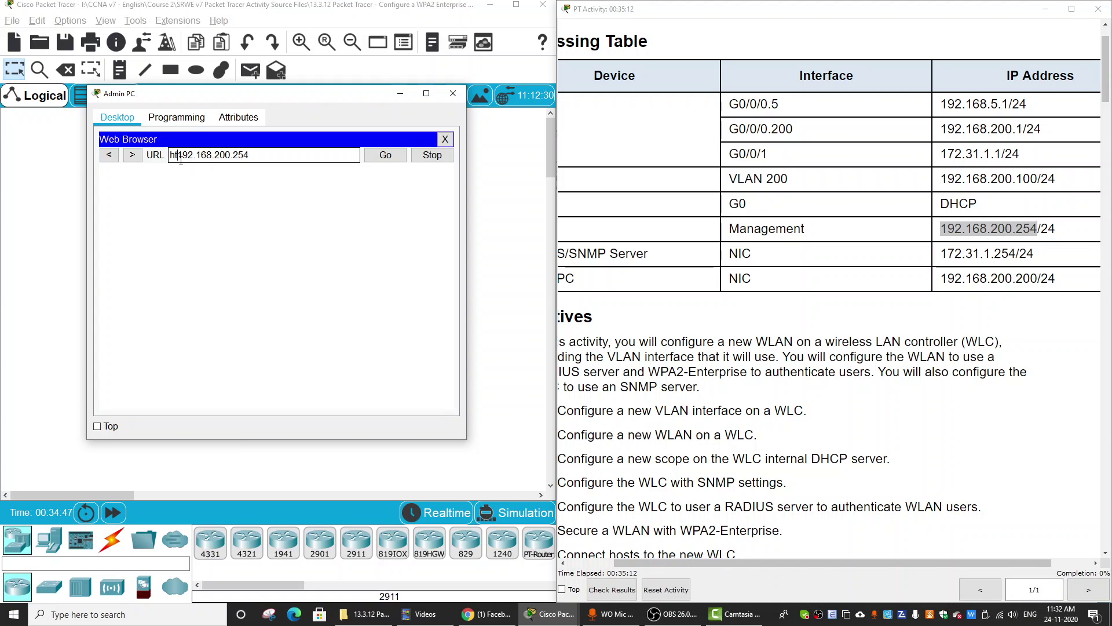
text(tps)
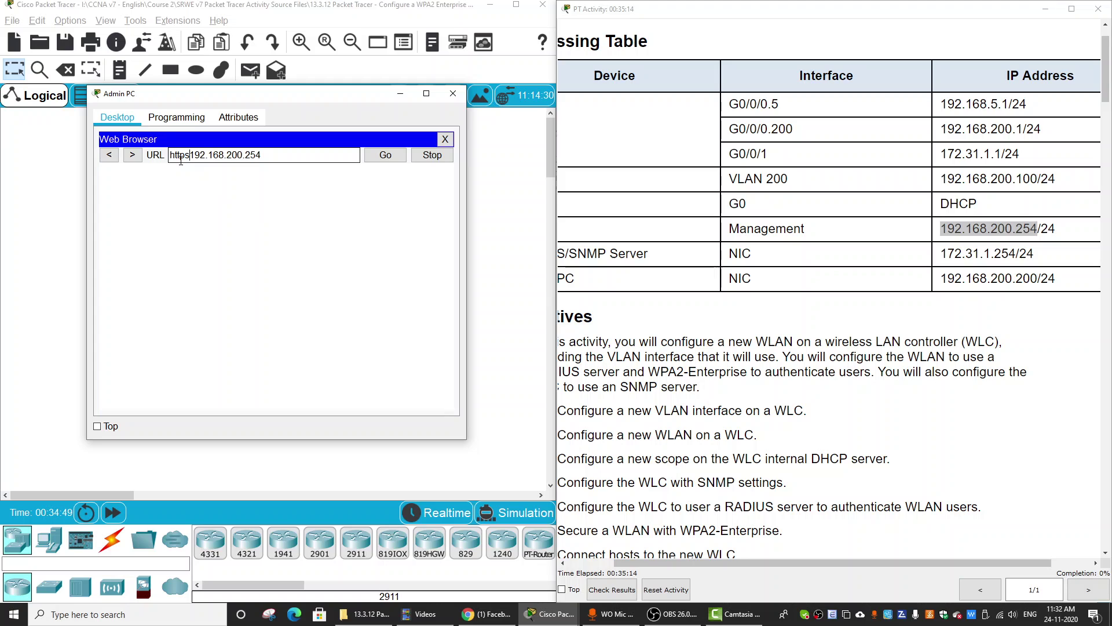
text(://)
key(Return)
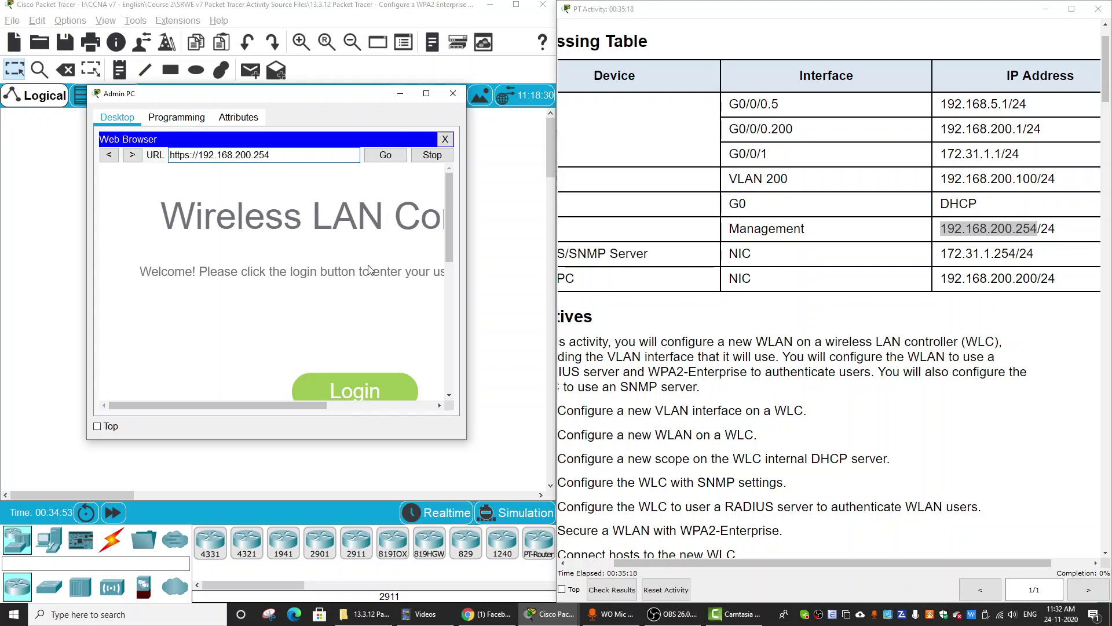
scroll(368, 270, down, 1)
click(356, 340)
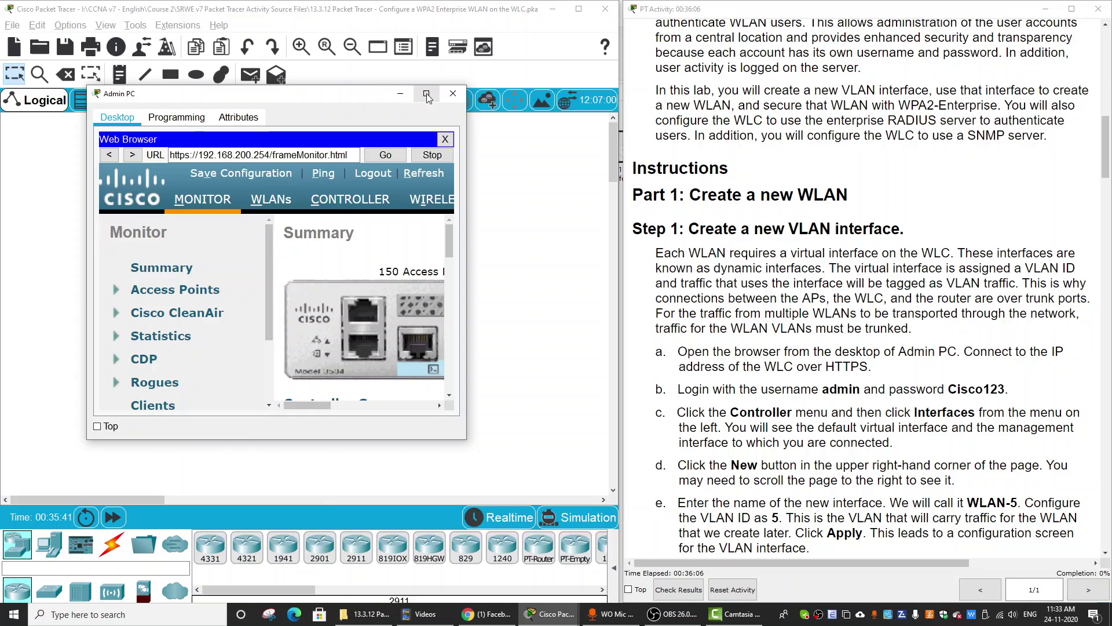
Maximize Admin PC's window, go to CONTROLLER > Interfaces and scroll the list right
click(428, 94)
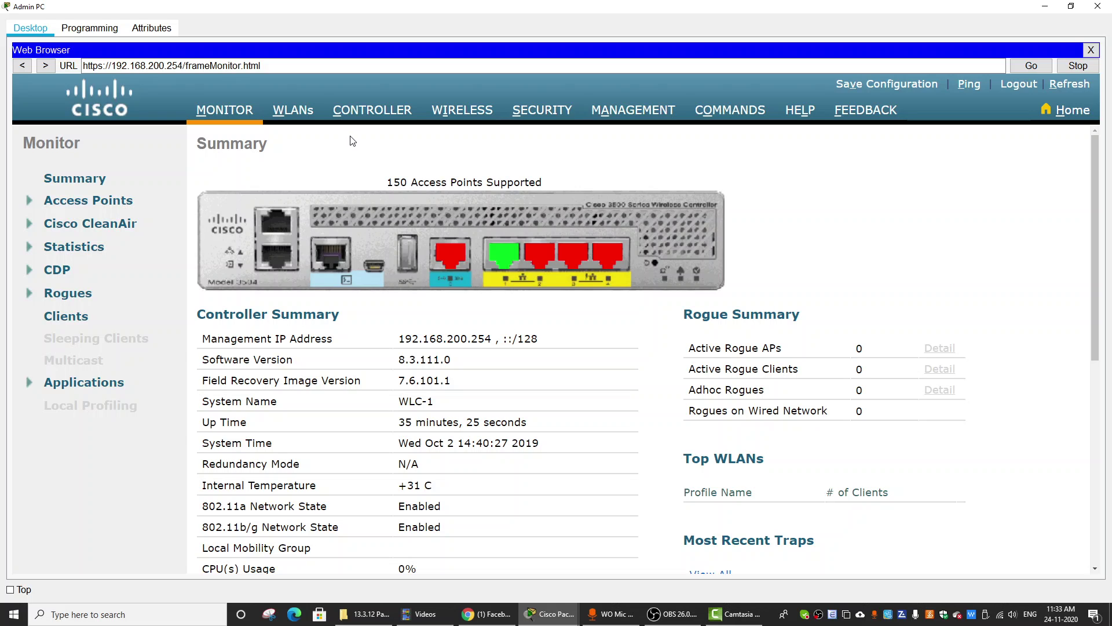
click(305, 115)
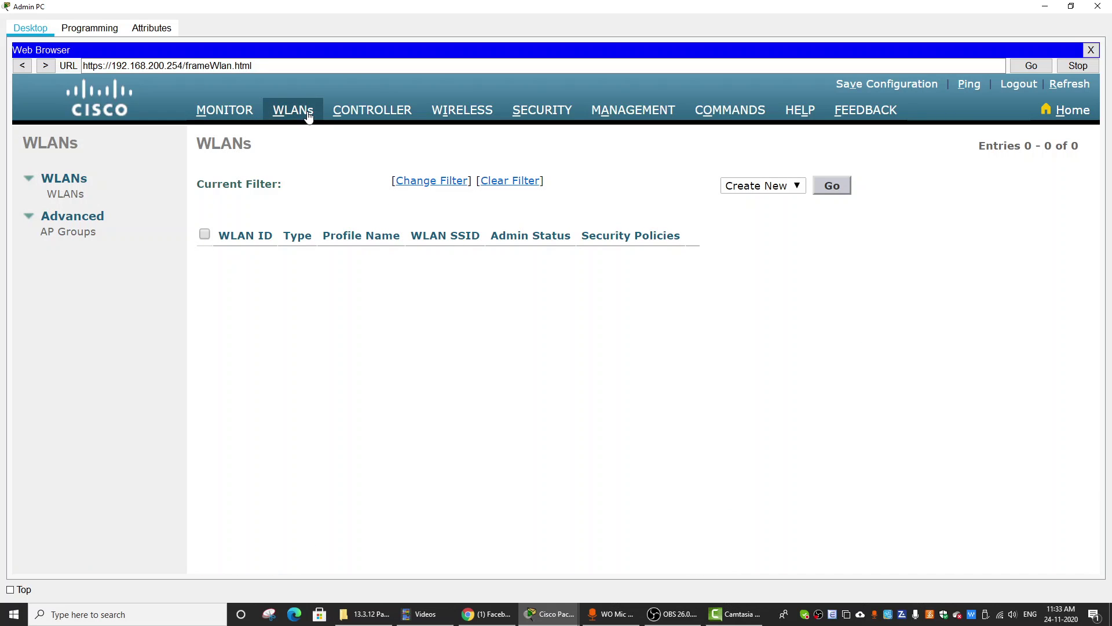
click(381, 120)
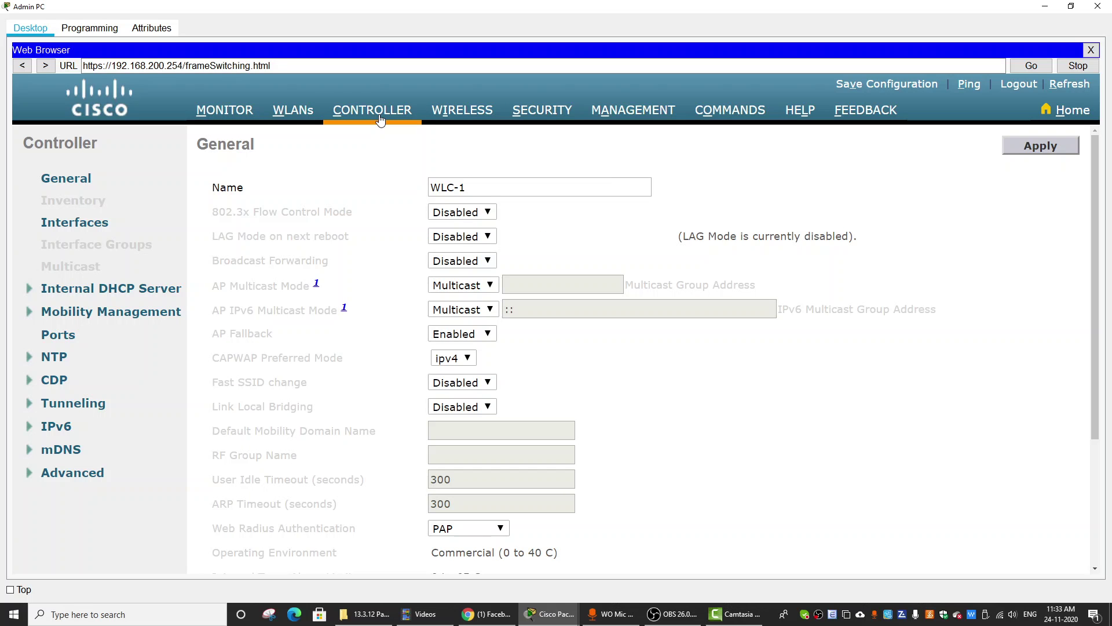
click(56, 231)
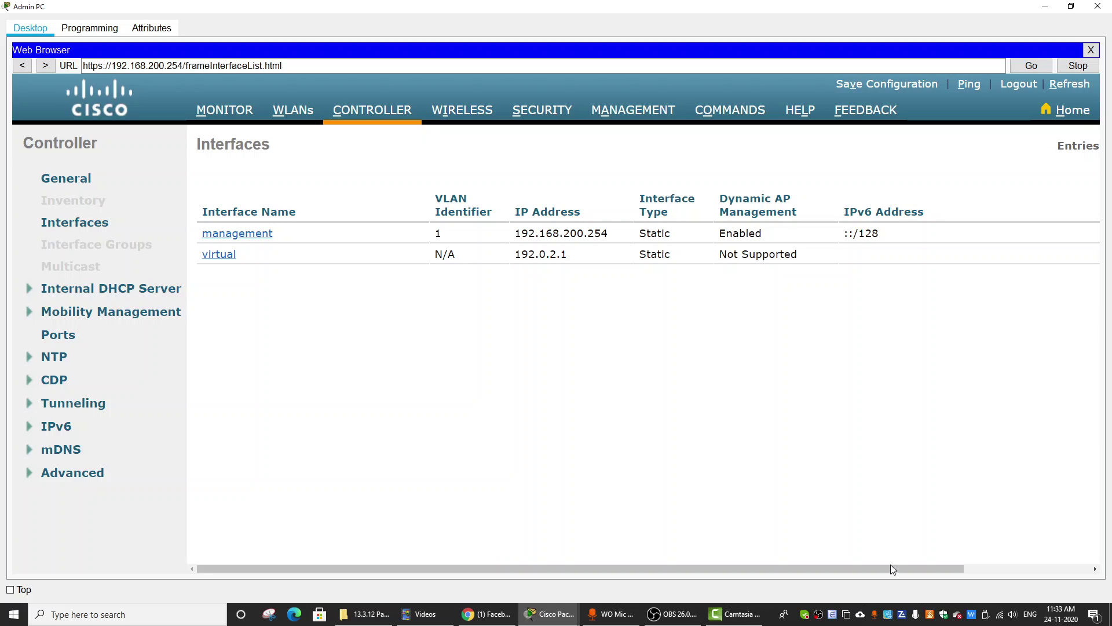
drag(891, 565, 1037, 561)
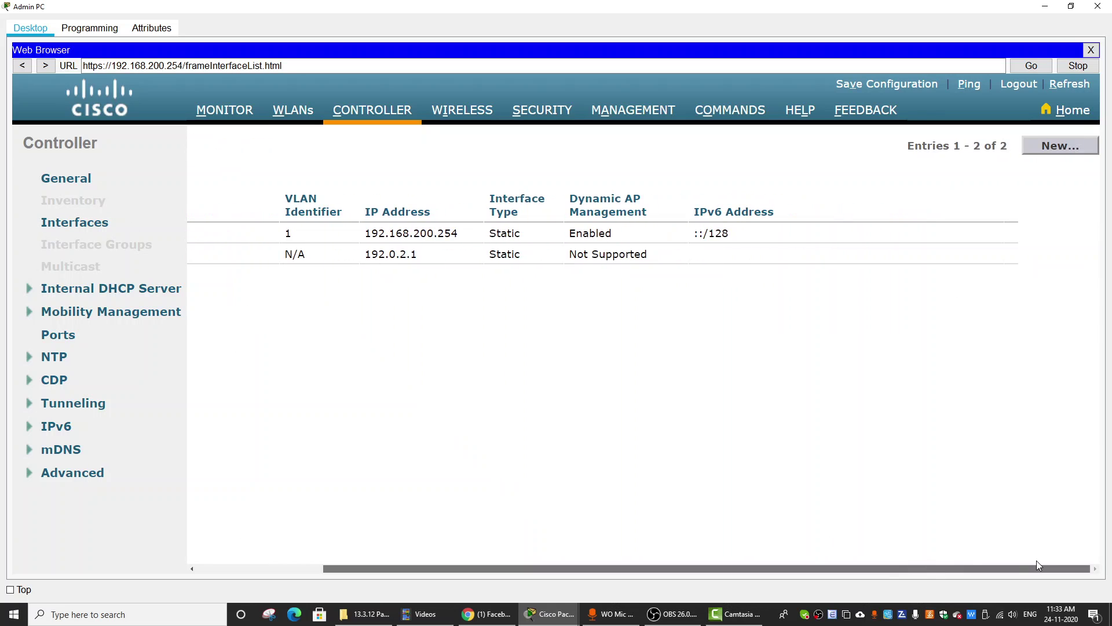
Add a new interface named WLAN-5 with VLAN Id 5 and apply it
click(1061, 146)
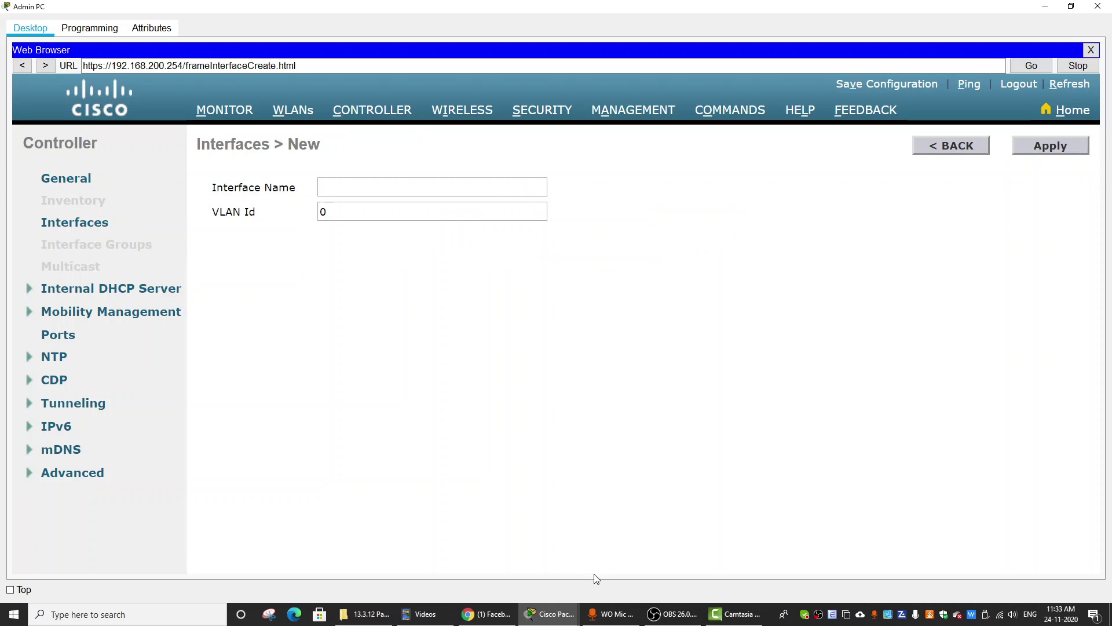
click(352, 189)
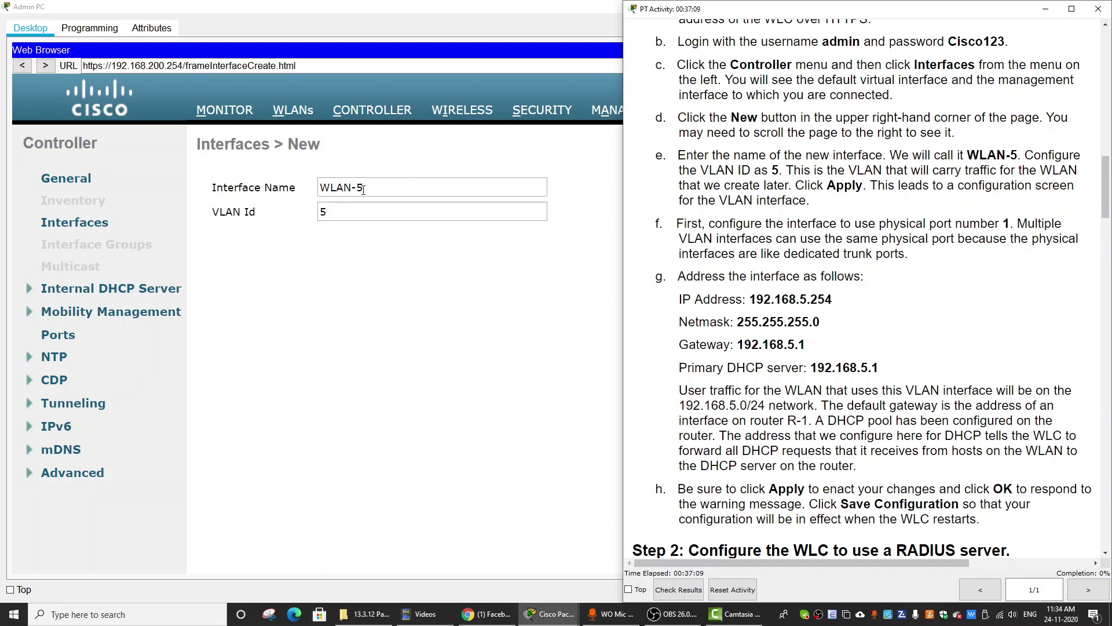
click(376, 226)
click(1064, 151)
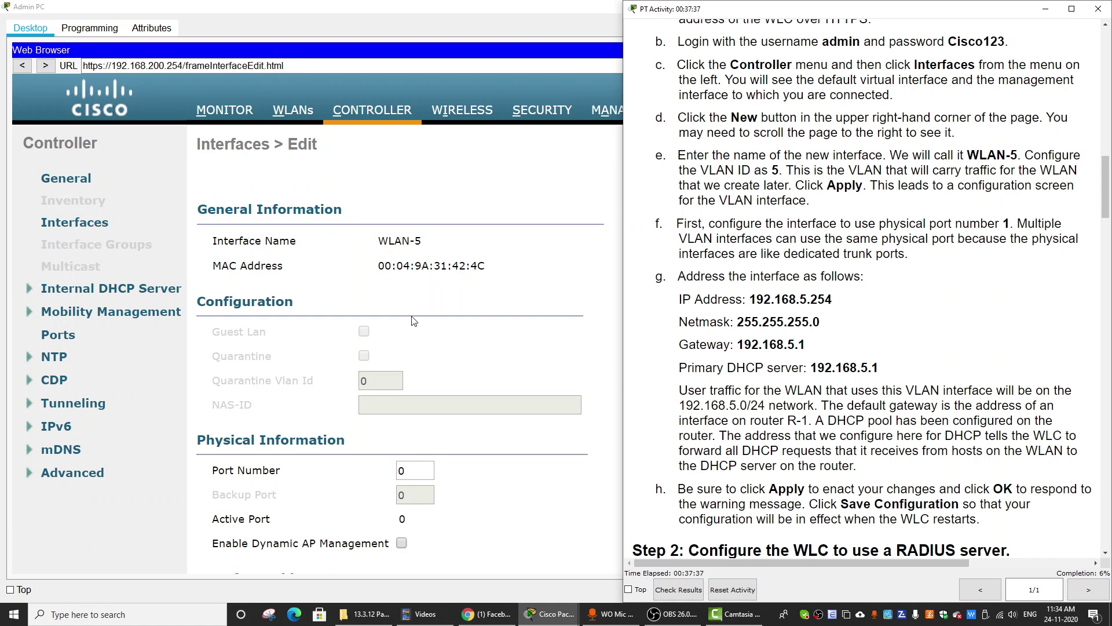
Give WLAN-5 port 1, IP 192.168.5.254, mask 255.255.255.0, gateway 192.168.5.1, then minimize Admin PC
double_click(409, 472)
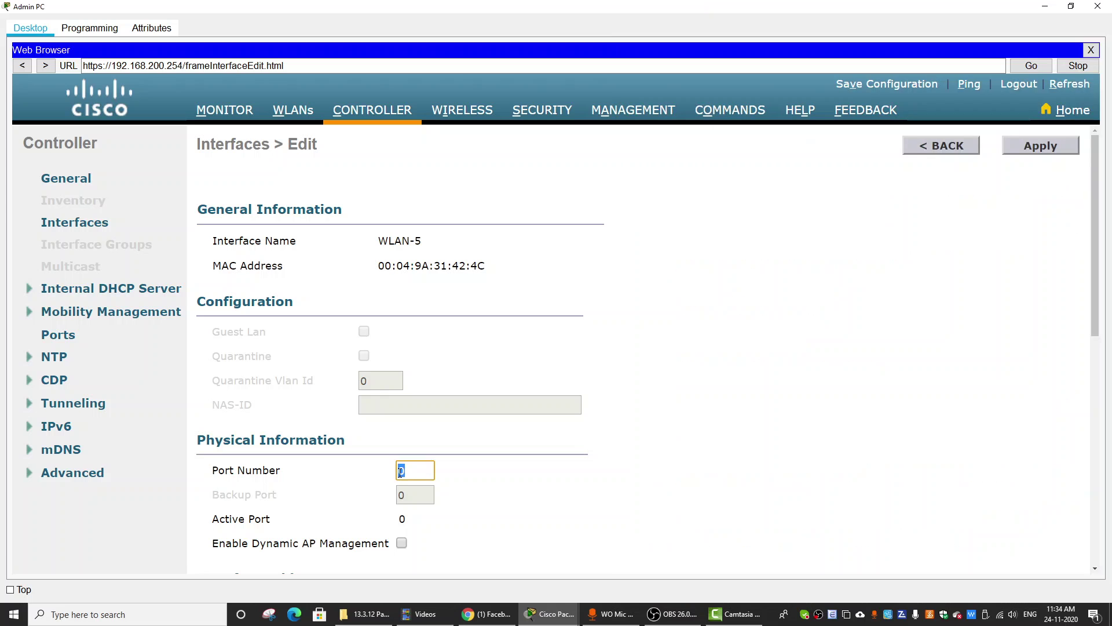
text(1)
scroll(497, 474, down, 3)
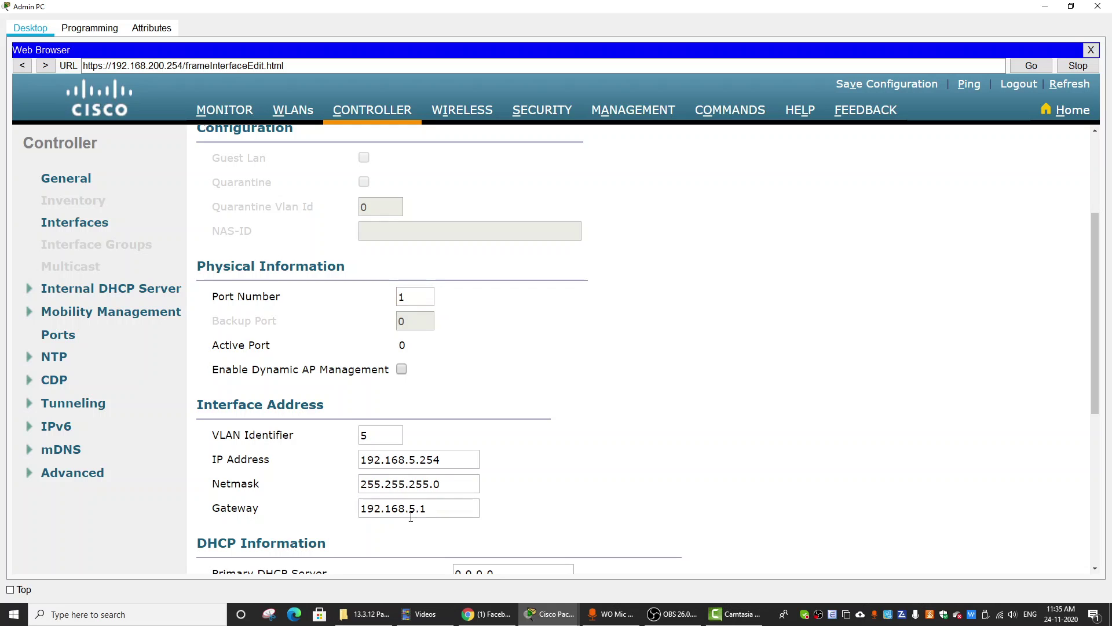
scroll(422, 474, down, 1)
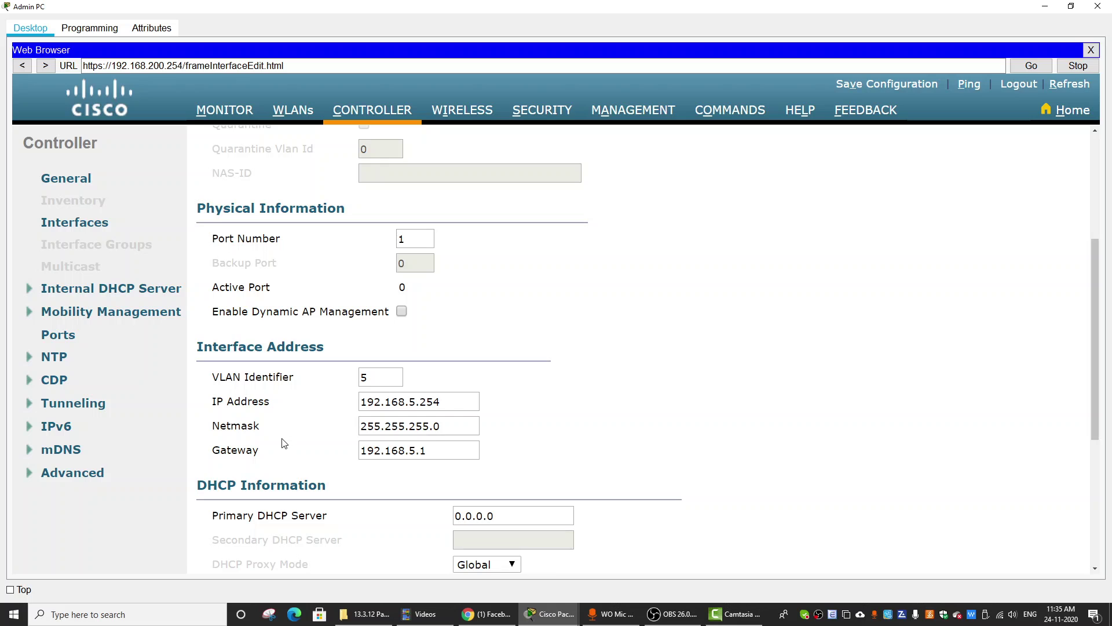
click(438, 450)
click(1045, 6)
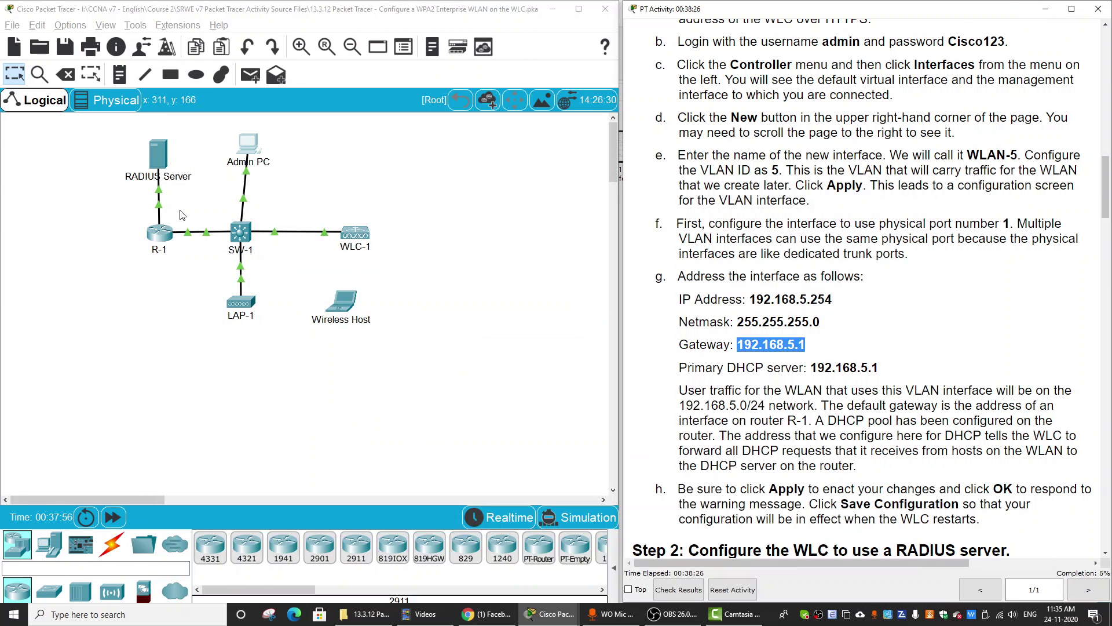
Show R-1's port summary, confirming GigabitEthernet0/0/0.5 at 192.168.5.1/24
drag(178, 214, 186, 255)
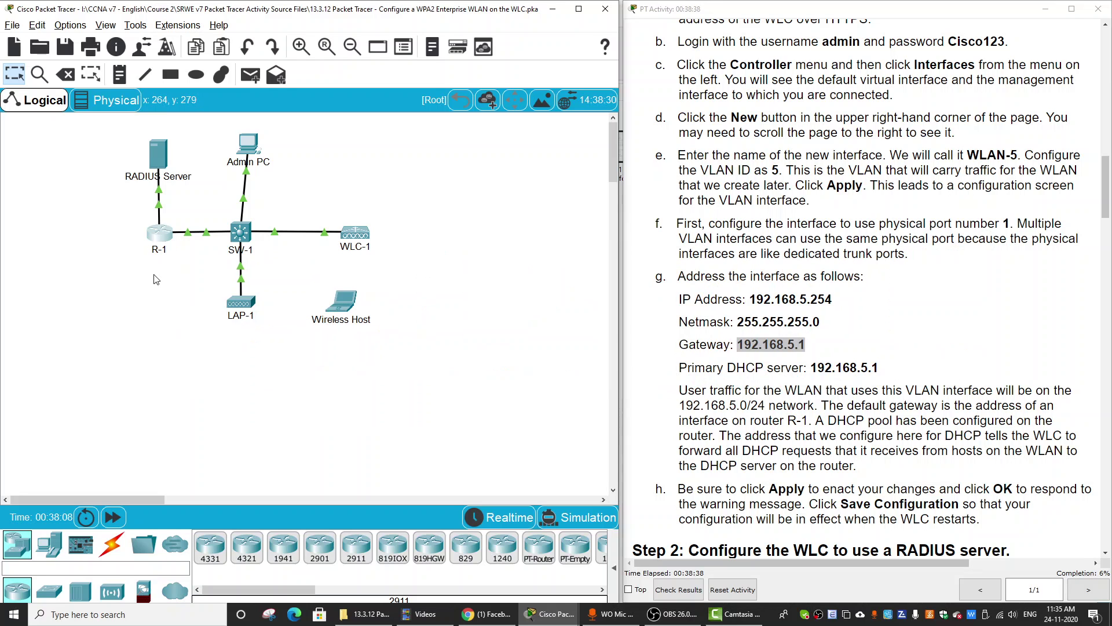
mouse_move(164, 238)
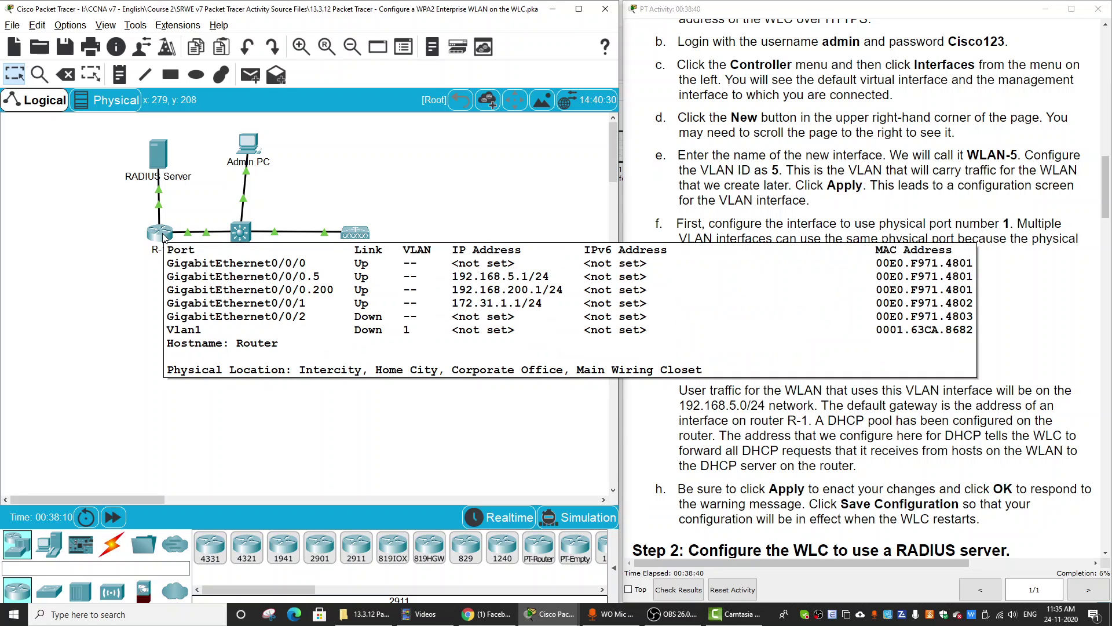
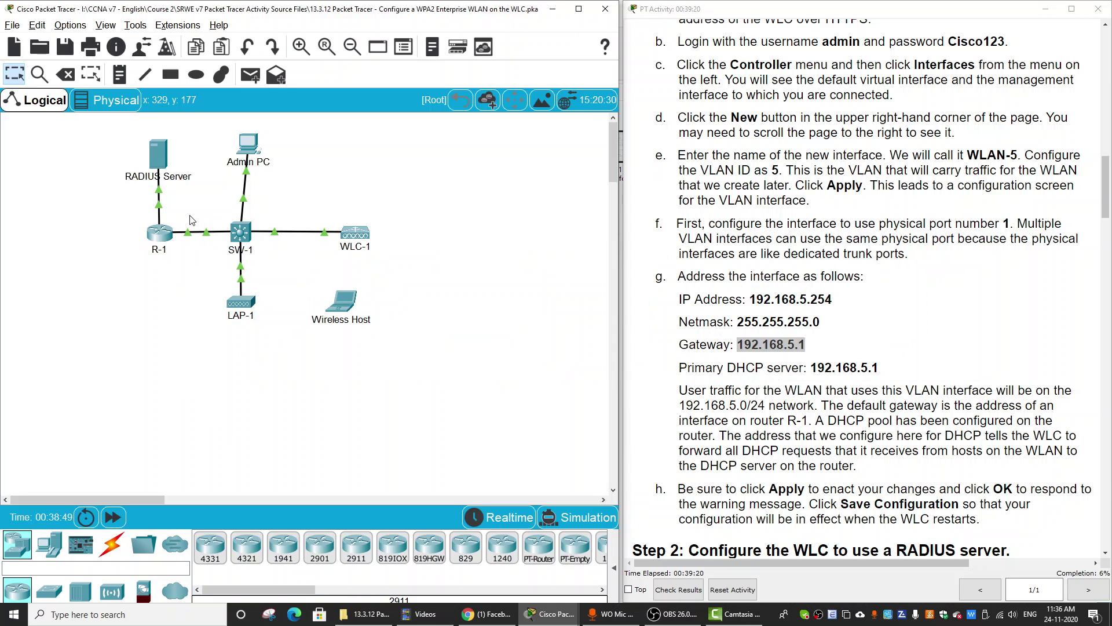
Adjust the topology view and display R-1's port info, showing GigabitEthernet0/0/0.5 at 192.168.5.1/24
drag(185, 206, 207, 263)
drag(190, 209, 213, 261)
mouse_move(214, 259)
mouse_move(160, 238)
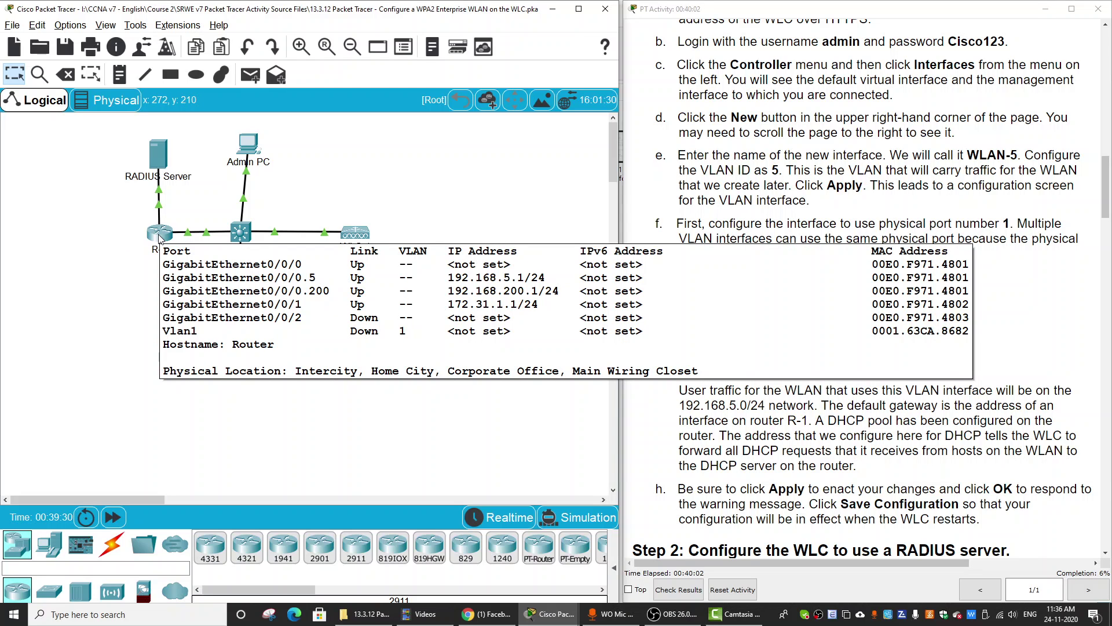
On the Admin PC's WLC page, copy gateway 192.168.5.1 into WLAN-5's Primary DHCP Server field
click(248, 145)
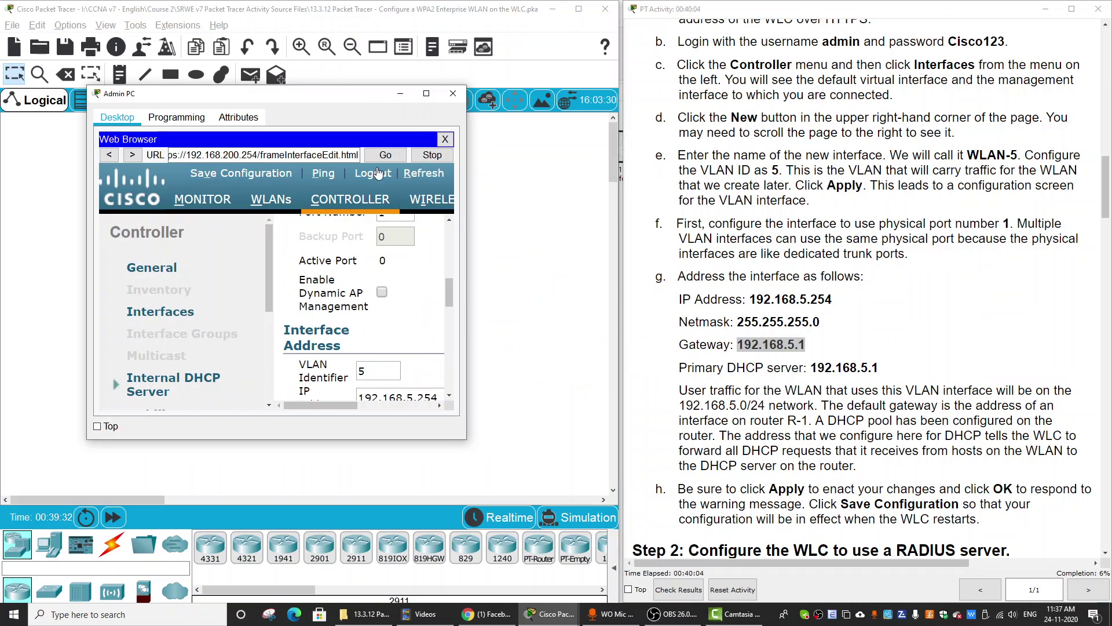
click(427, 94)
click(420, 336)
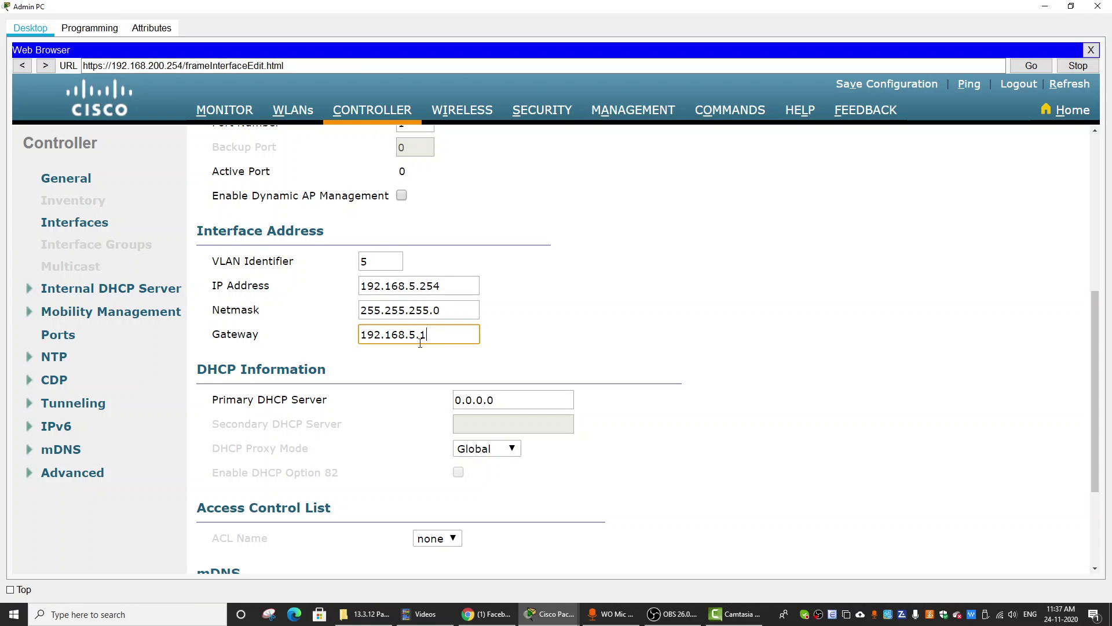
drag(420, 343, 350, 351)
key(ctrl+c)
drag(498, 401, 436, 414)
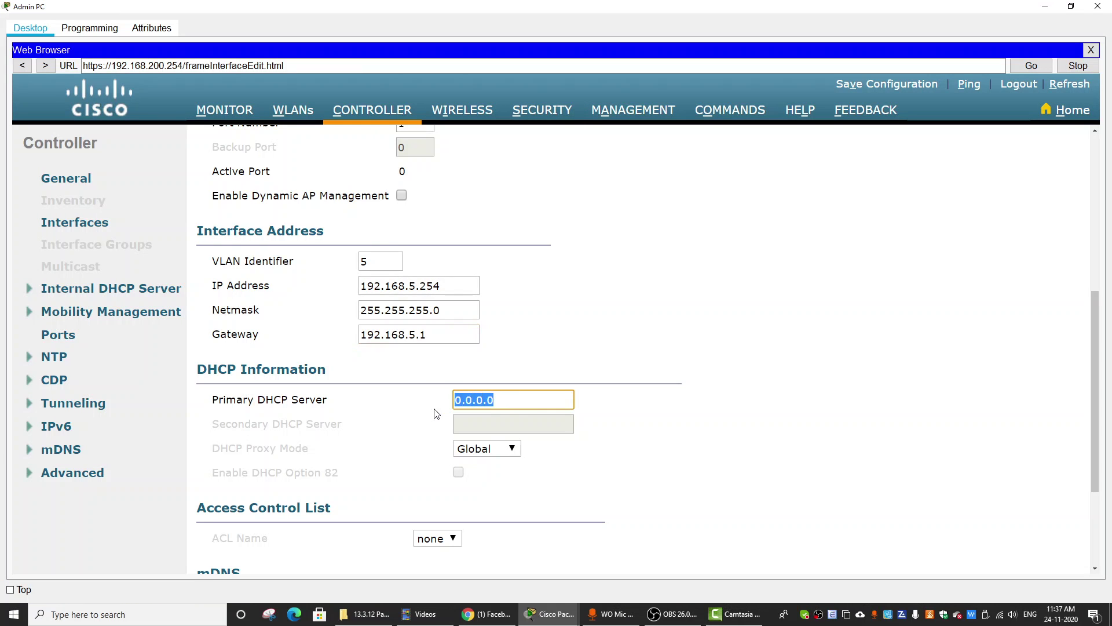
key(ctrl+v)
click(632, 431)
Apply the WLAN-5 interface changes and accept the WLANs-disabled warning
scroll(561, 453, down, 2)
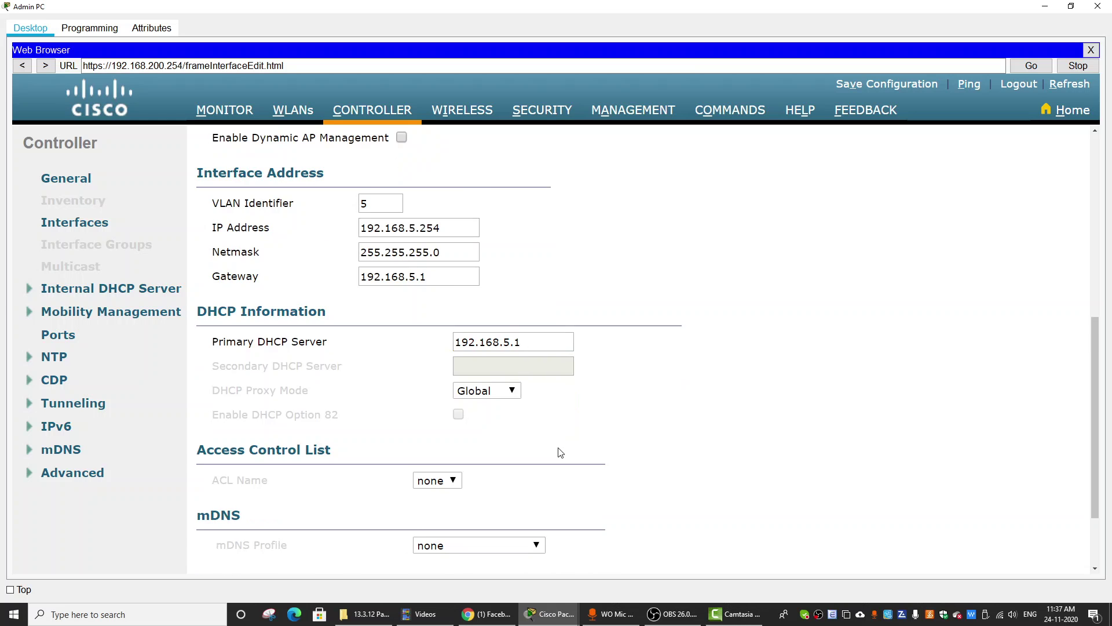
scroll(560, 450, down, 1)
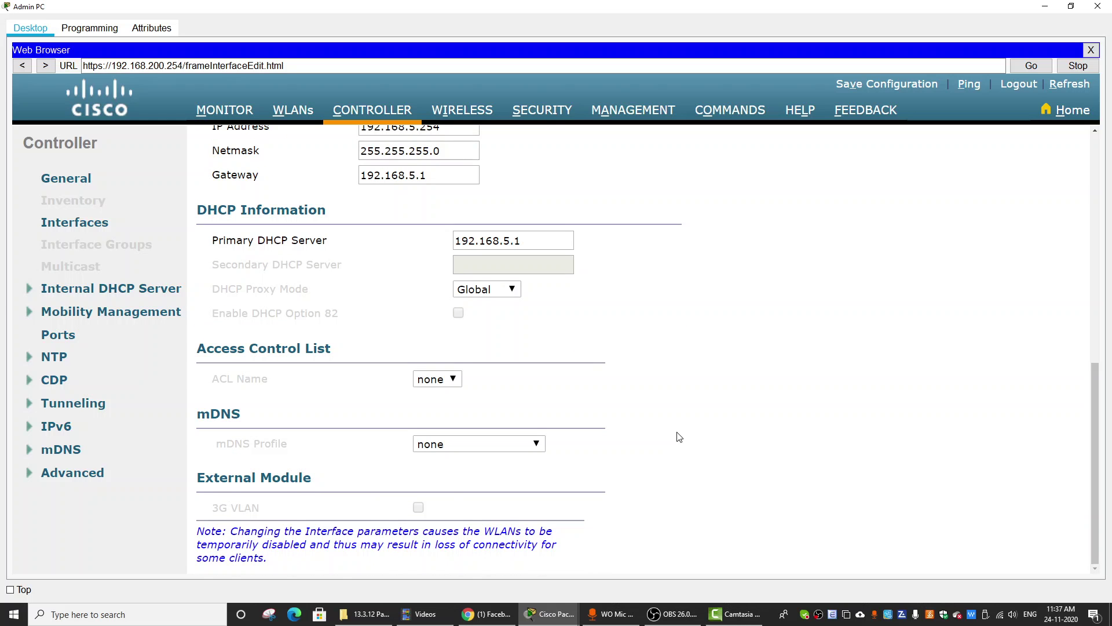
scroll(827, 372, up, 9)
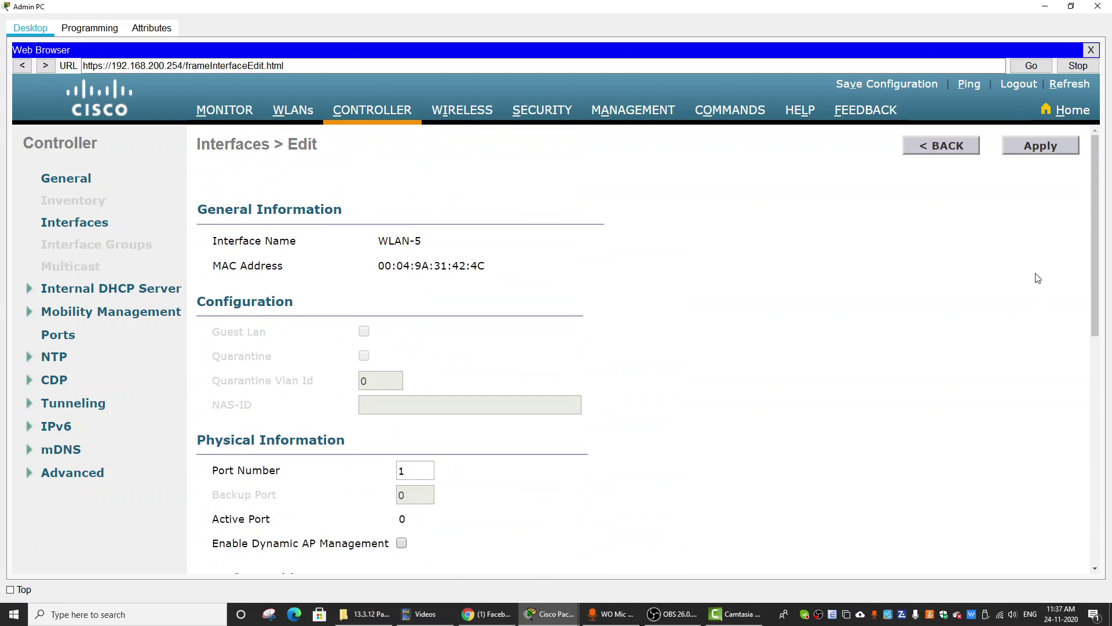
click(1048, 154)
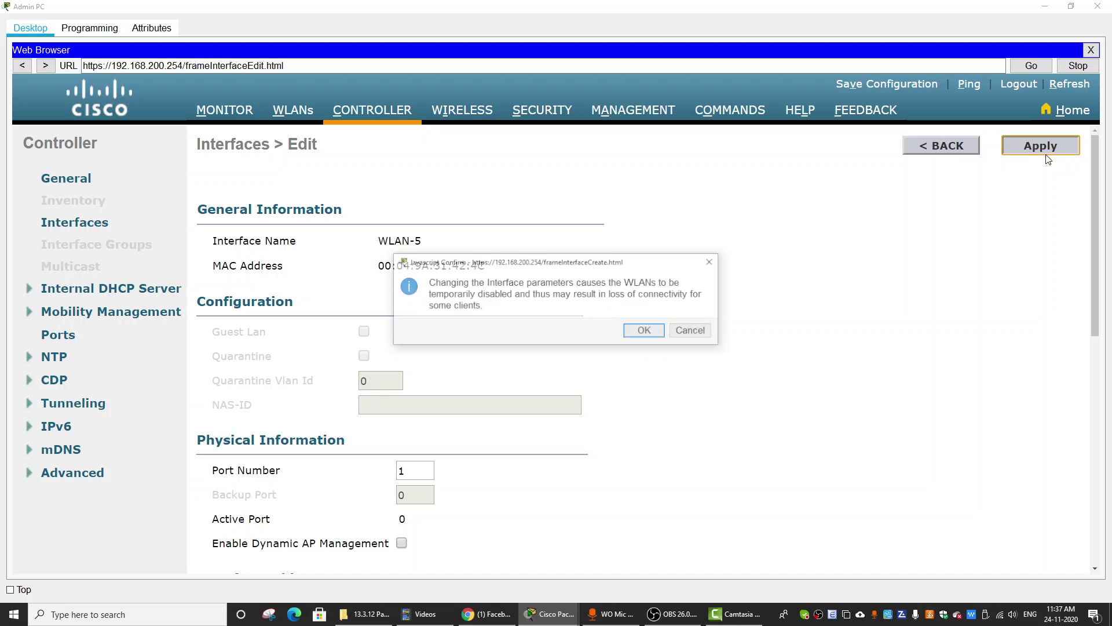
click(644, 329)
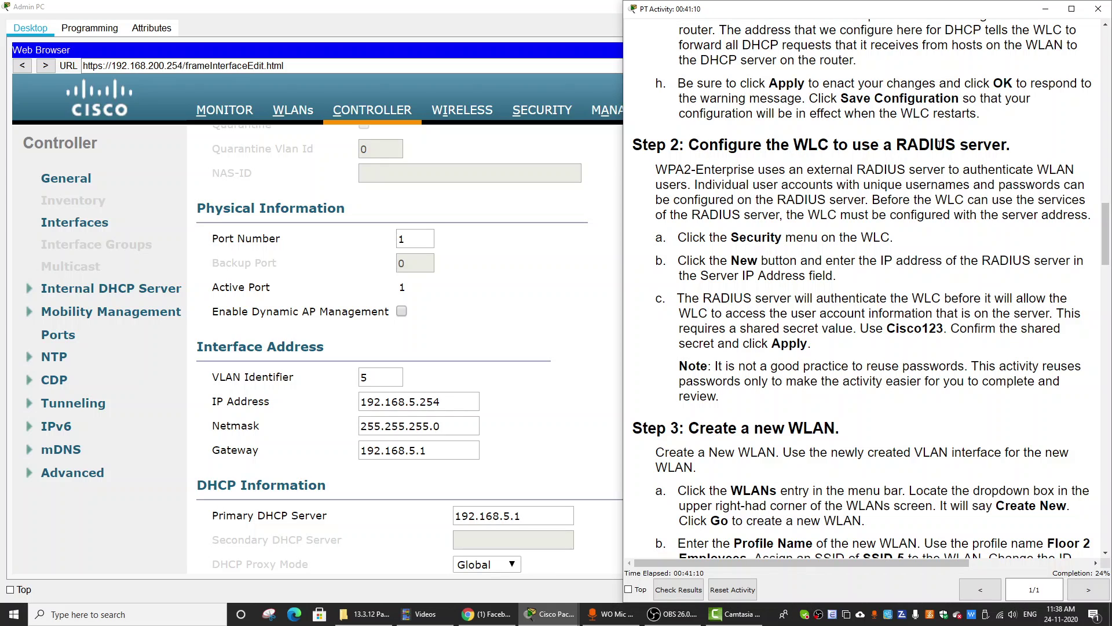
Add a RADIUS authentication server at 172.31.1.254 with its shared secret under Security
click(544, 116)
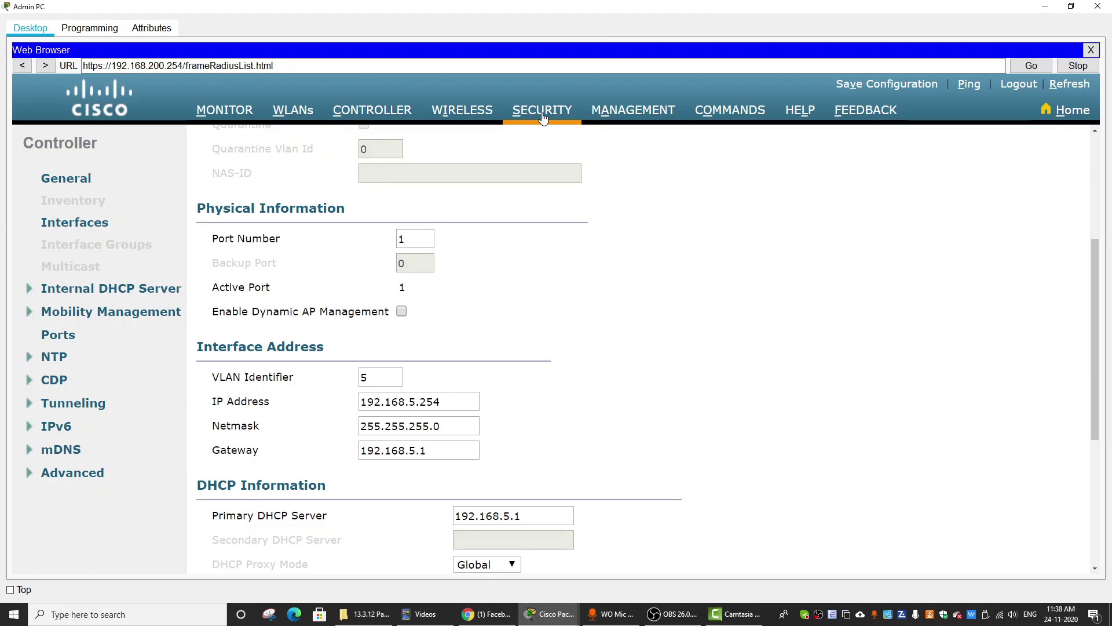
click(1066, 149)
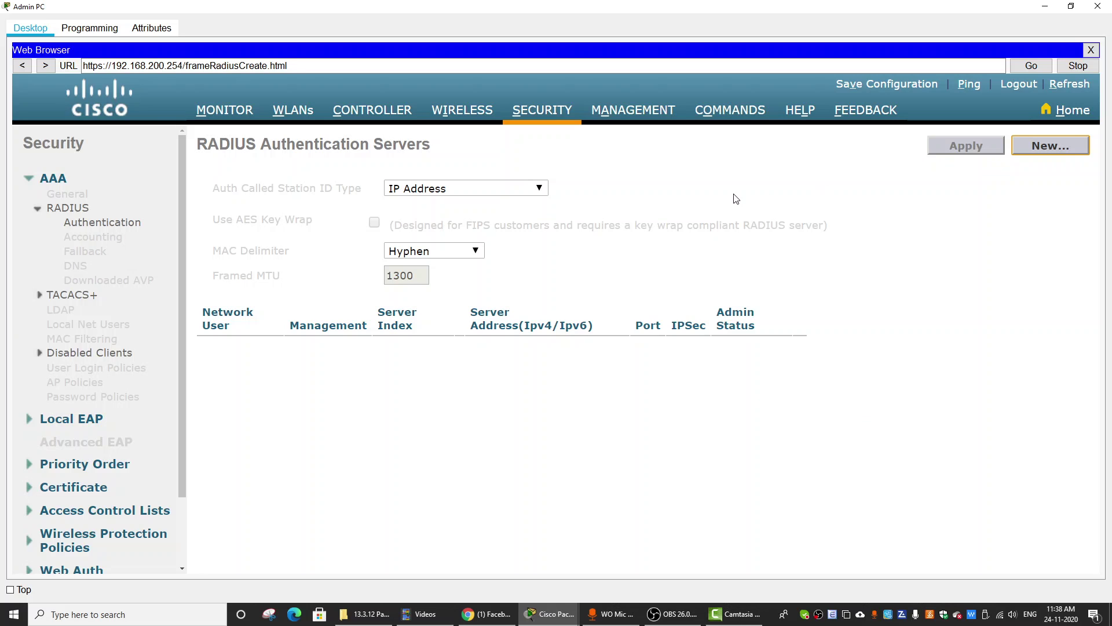
click(501, 211)
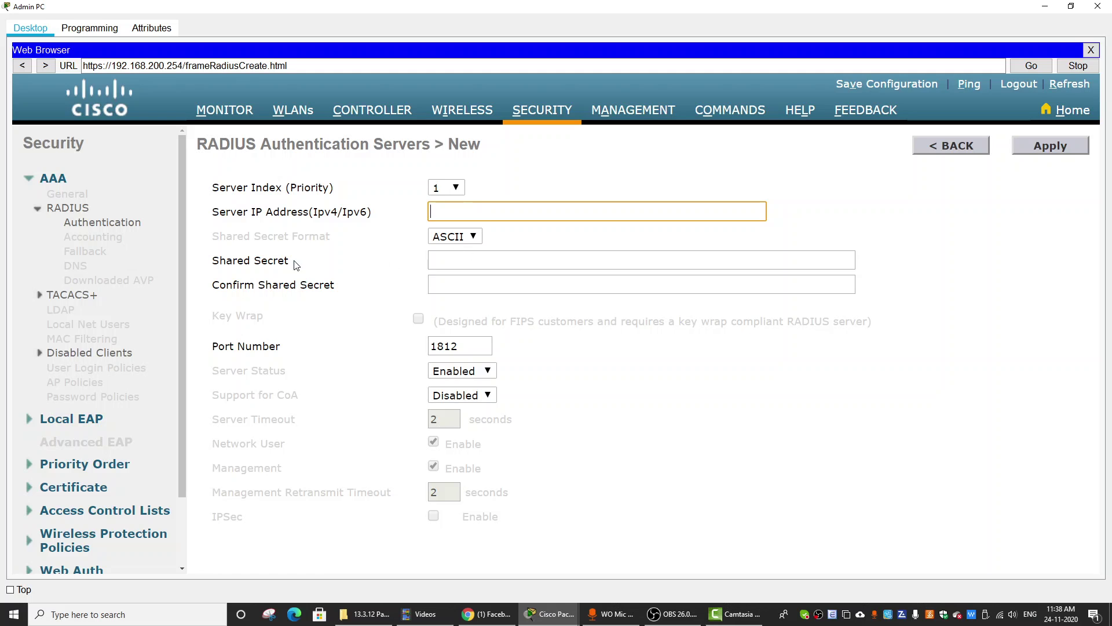
click(452, 262)
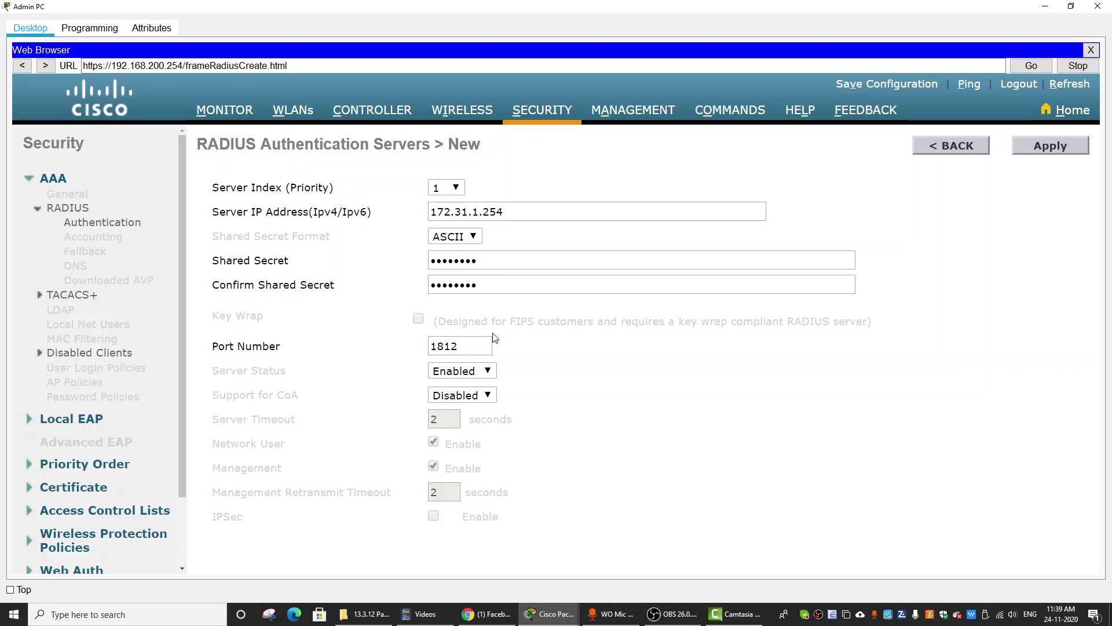
click(1046, 145)
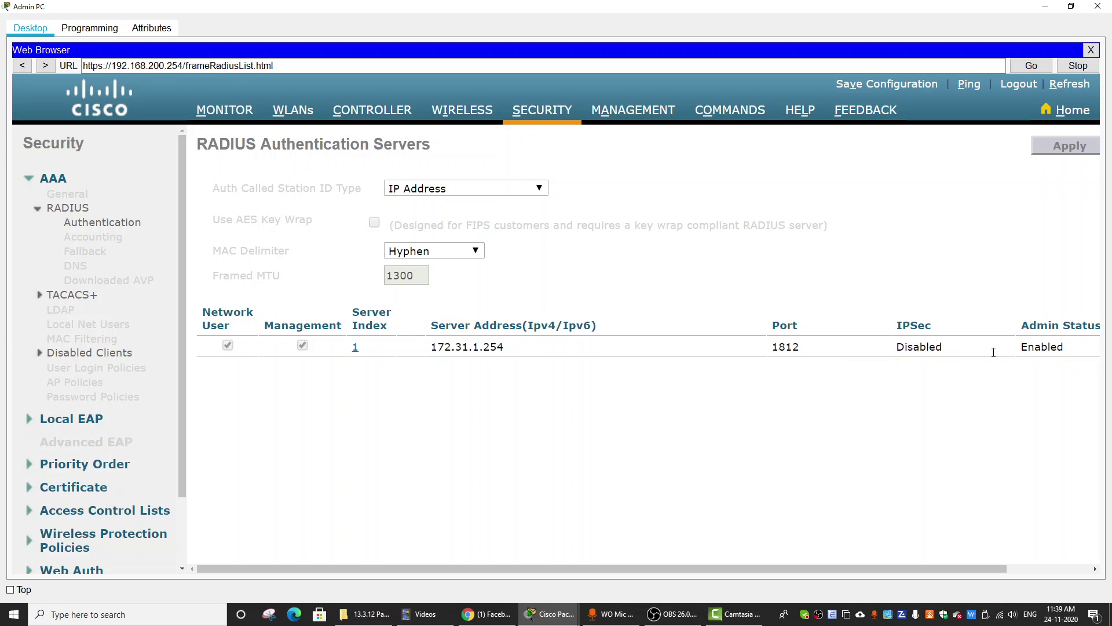
Reopen the Admin PC browser full screen and go to the WLC's empty WLANs list
drag(981, 568, 1064, 569)
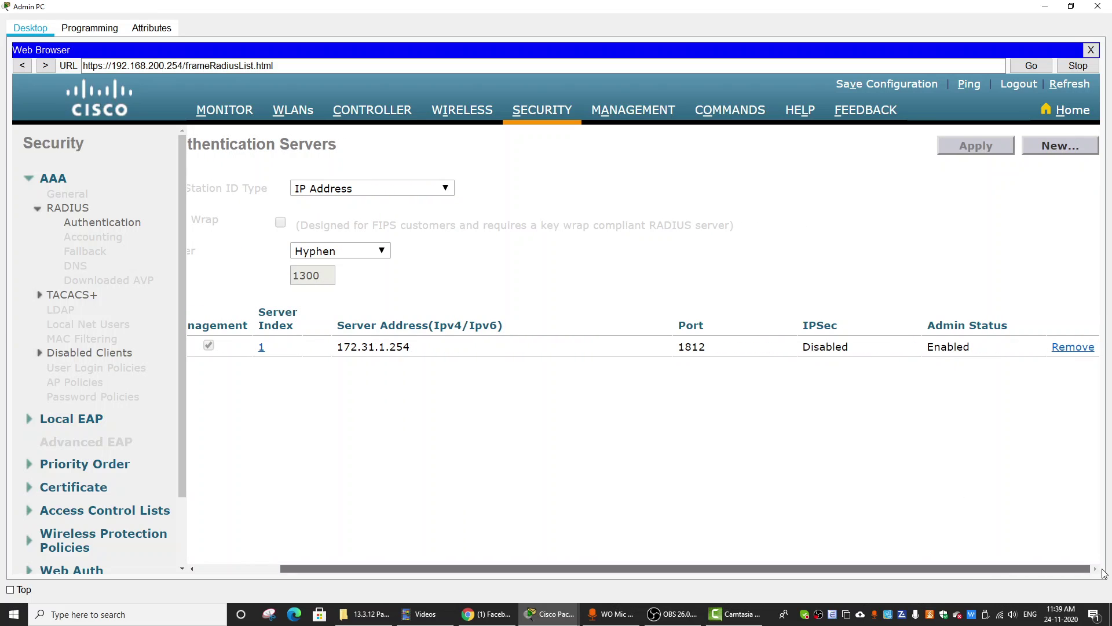
drag(725, 568, 583, 556)
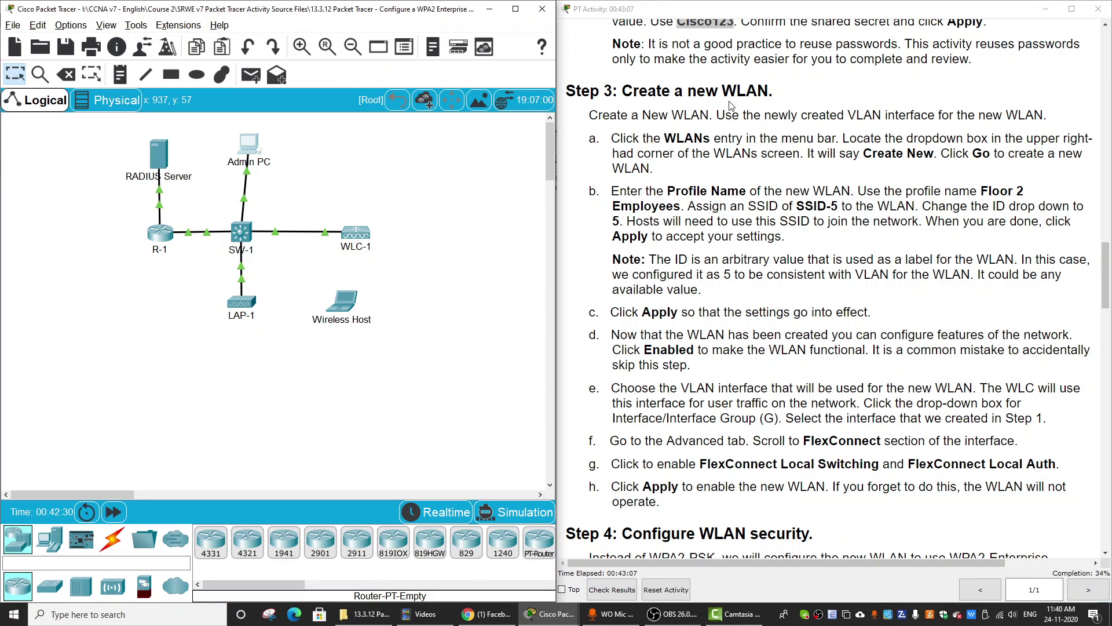
click(250, 150)
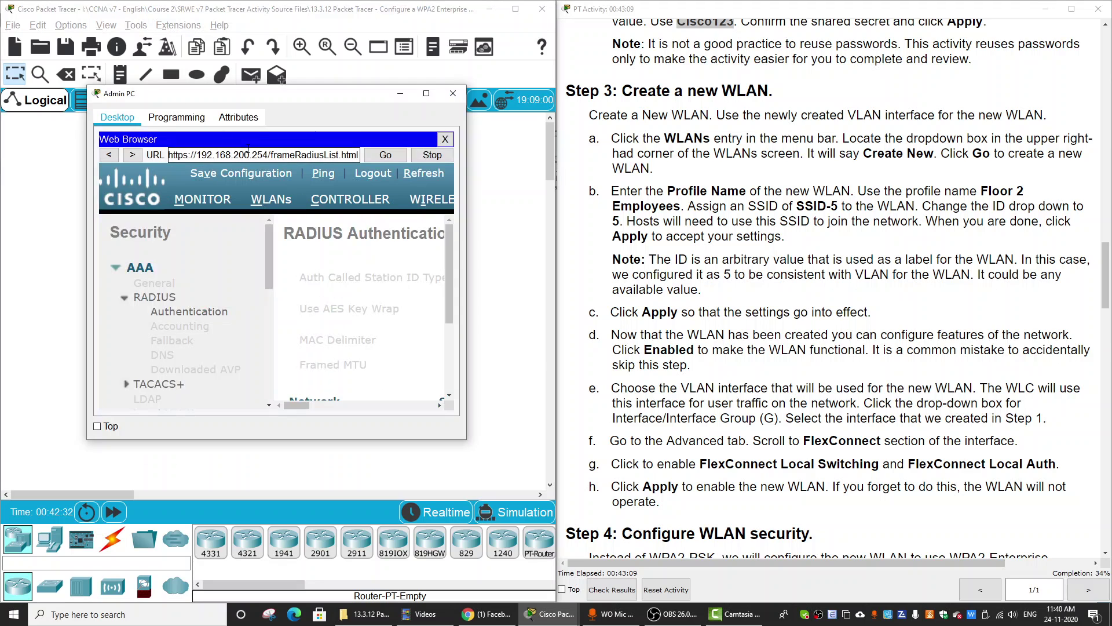
click(426, 93)
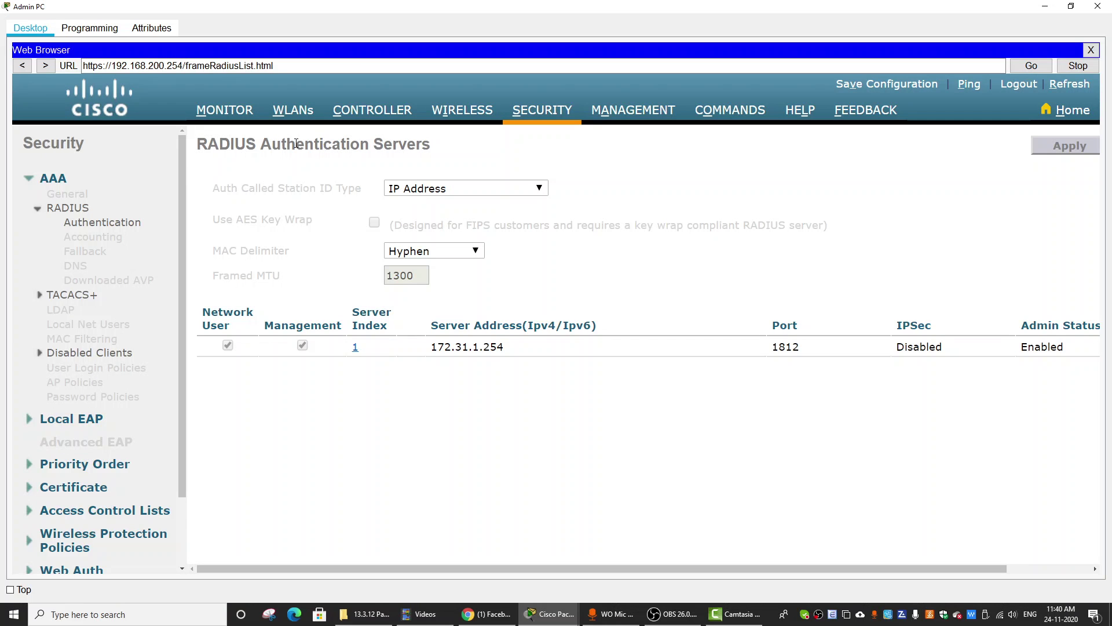
click(295, 111)
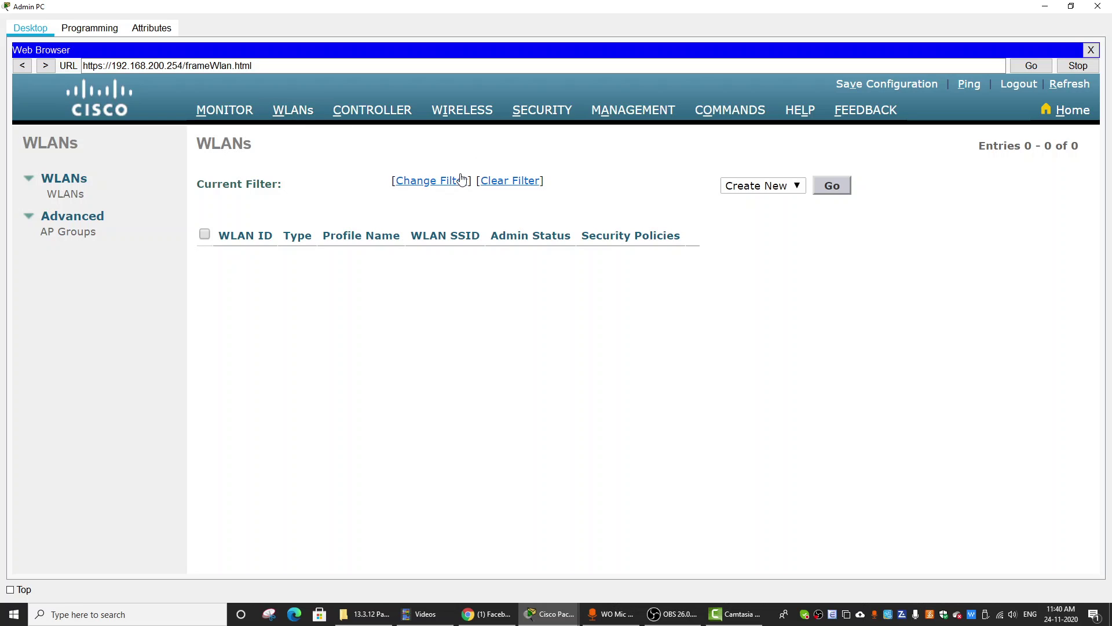
Create WLAN profile 'Floor 2 Employees' with SSID 'SSID-5' and WLAN ID 5
click(833, 186)
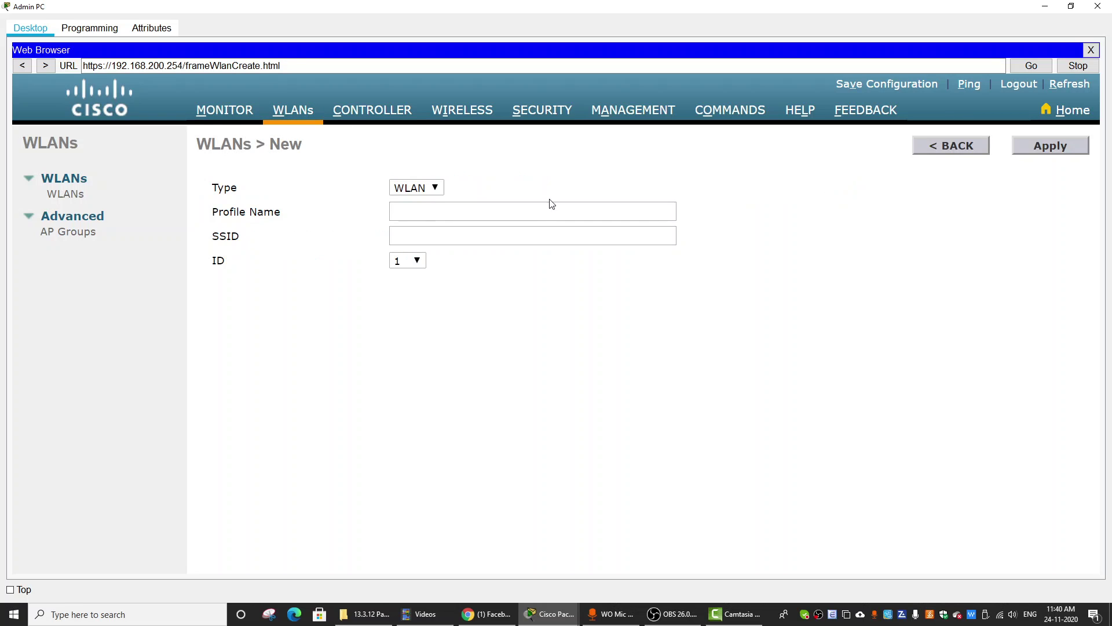
click(438, 209)
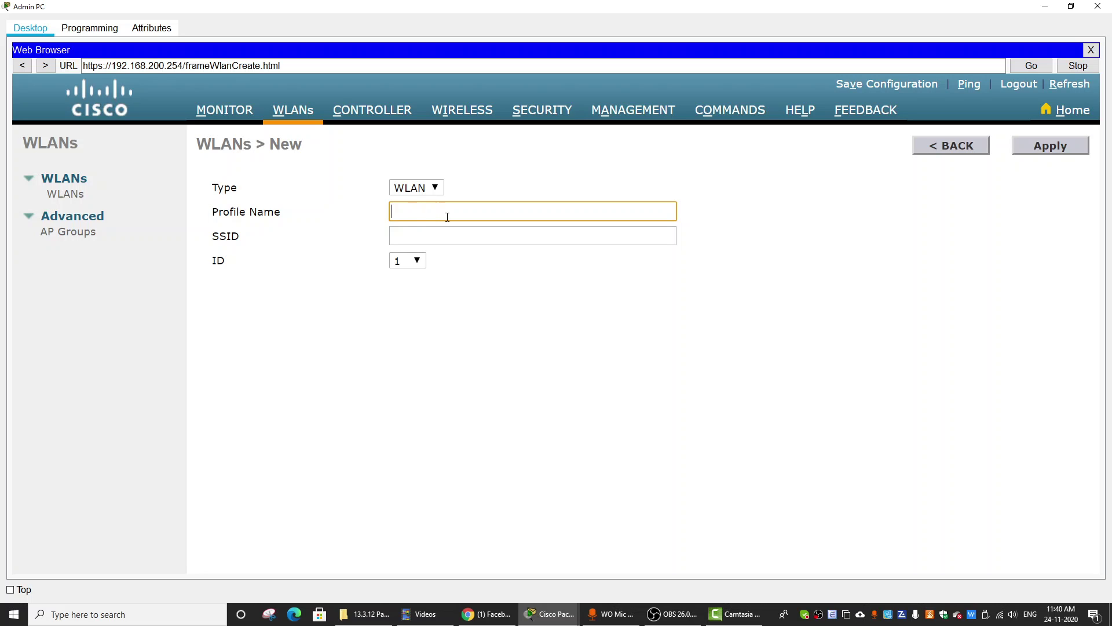
click(406, 261)
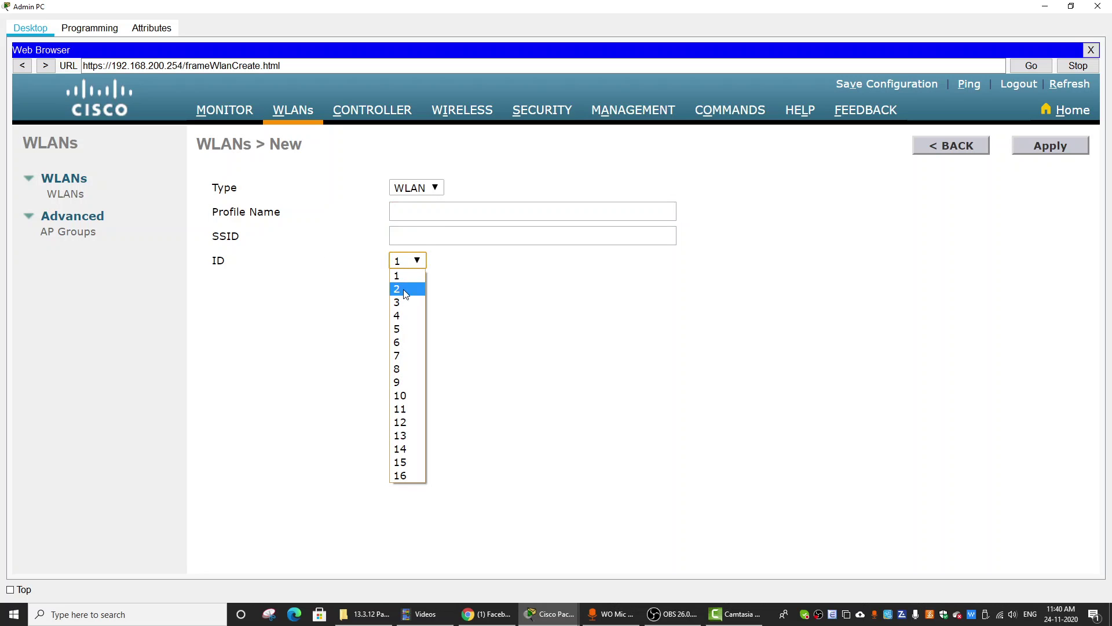
click(406, 329)
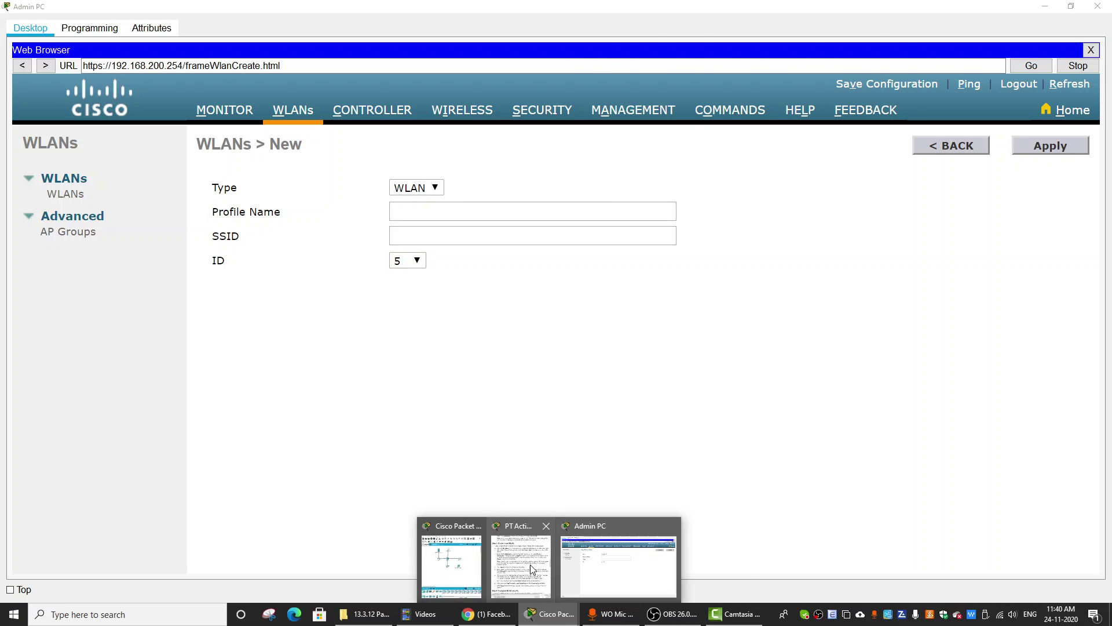
click(538, 571)
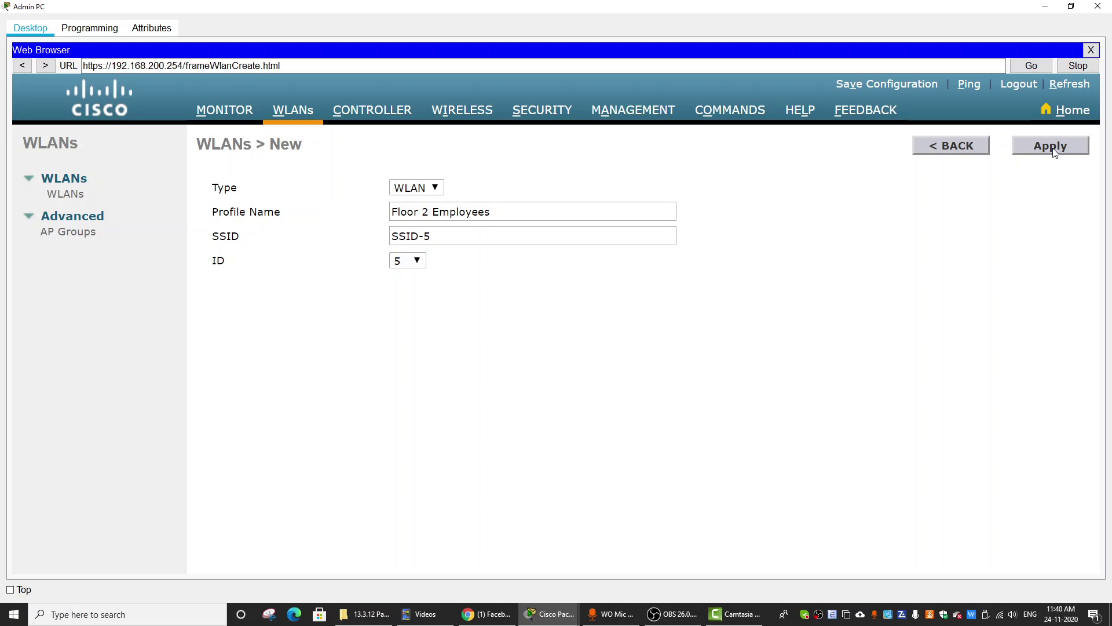
click(417, 262)
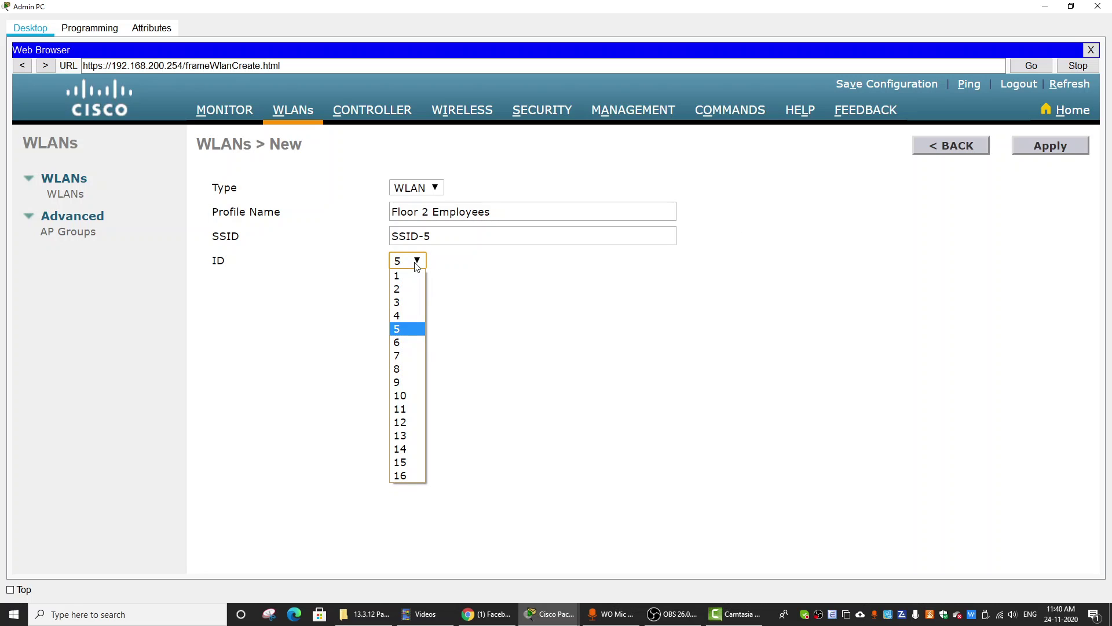
click(402, 330)
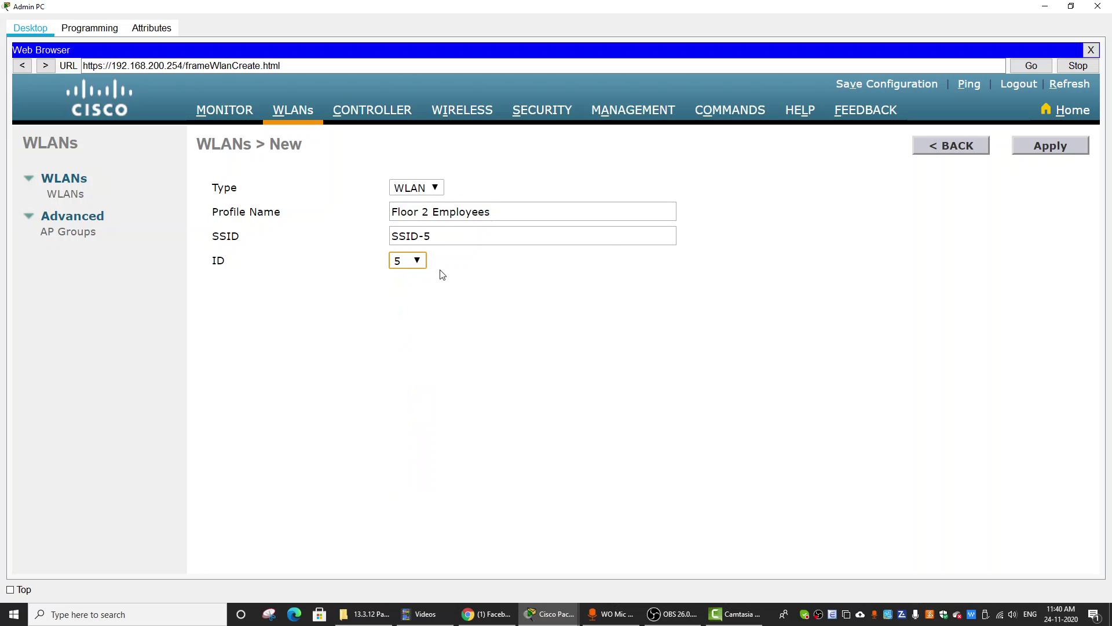
click(415, 273)
click(1030, 142)
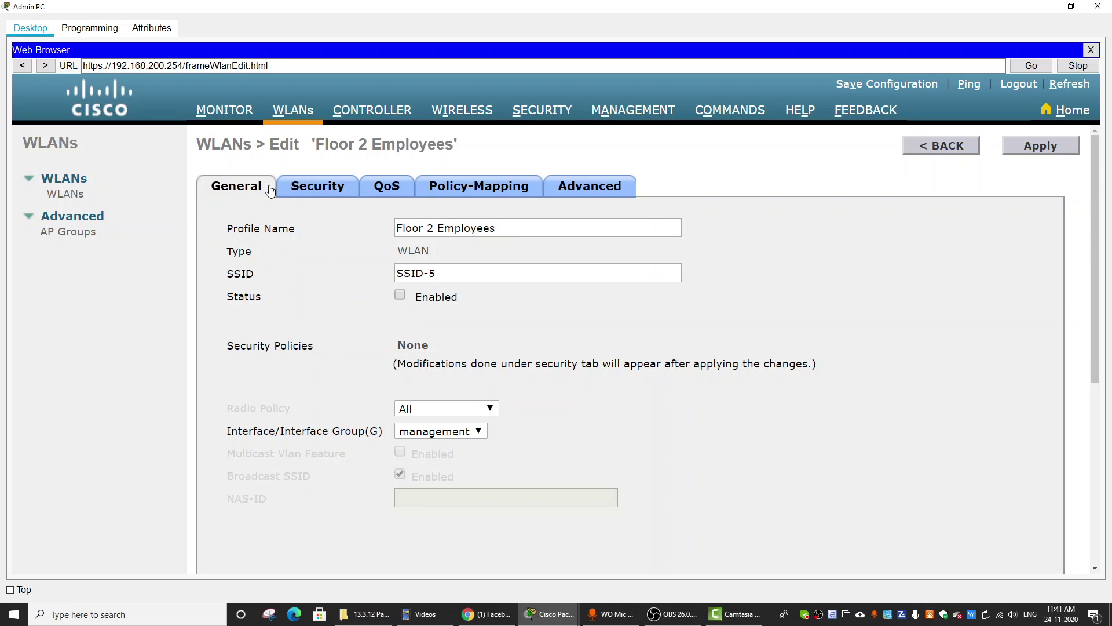
Enable the Floor 2 Employees WLAN and map it to interface WLAN-5
click(400, 296)
click(474, 438)
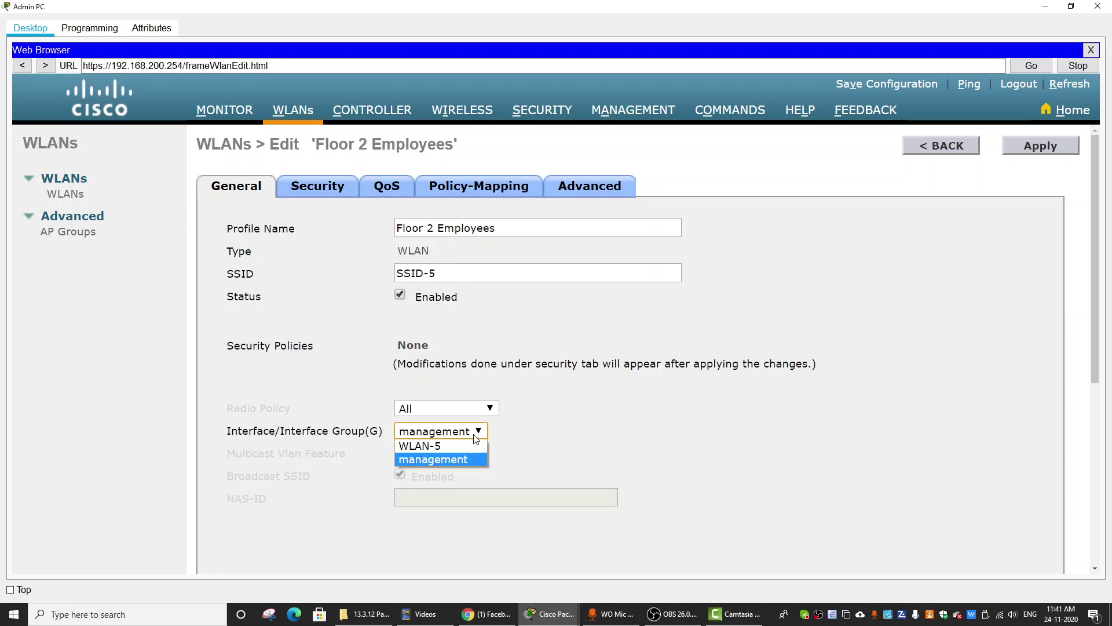
click(421, 446)
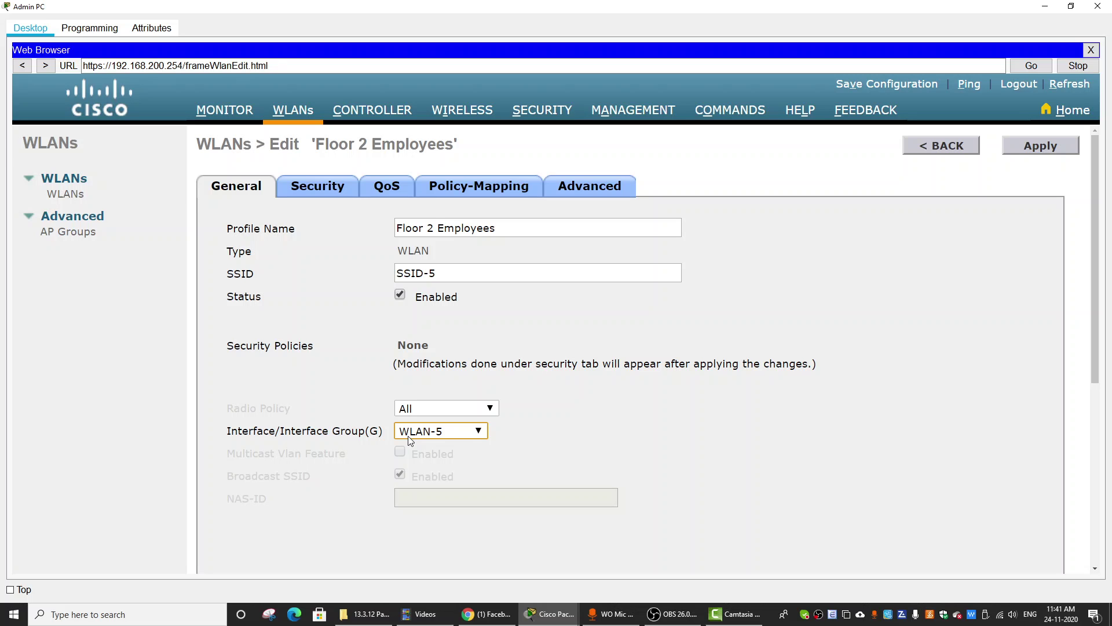
click(653, 450)
scroll(1096, 312, down, 5)
scroll(1096, 313, up, 5)
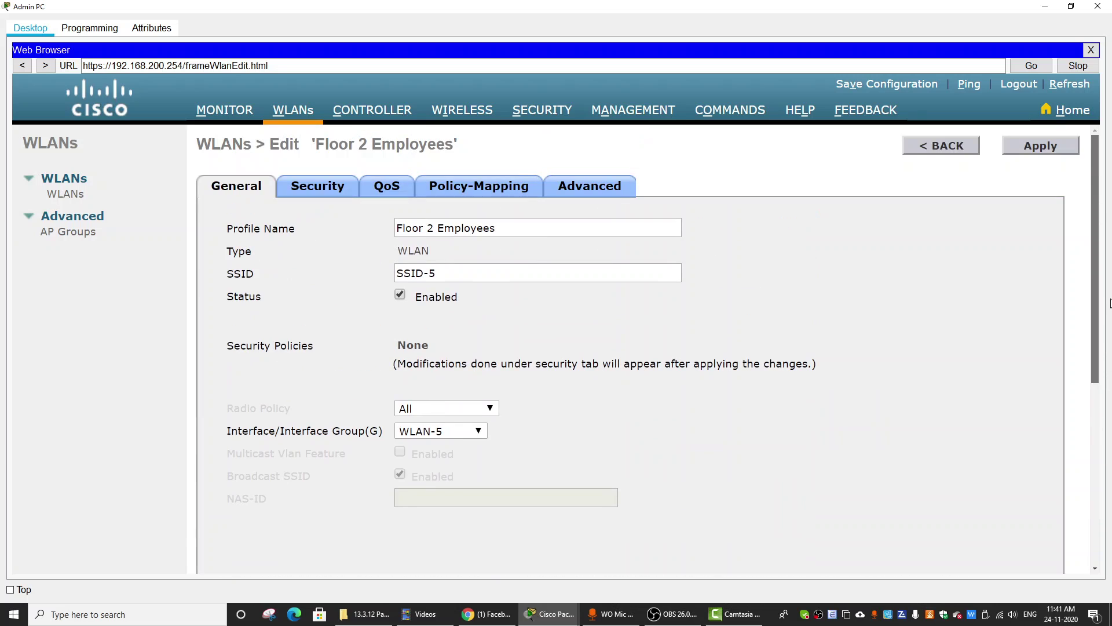
click(330, 192)
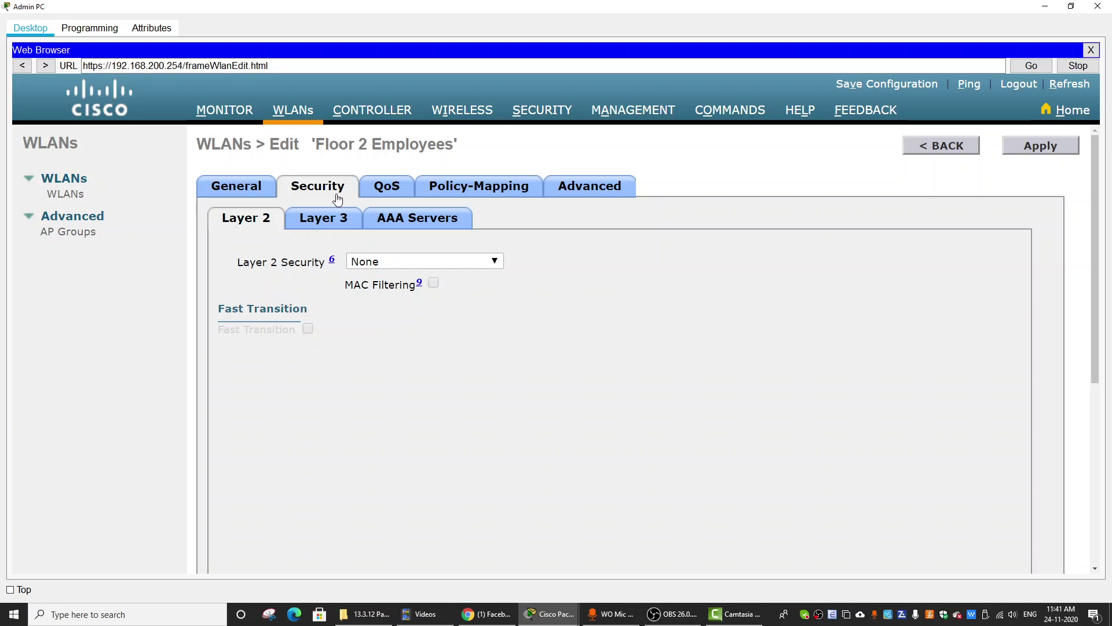
Set AAA Server 1 to RADIUS 172.31.1.254 on port 1812
click(420, 219)
click(419, 397)
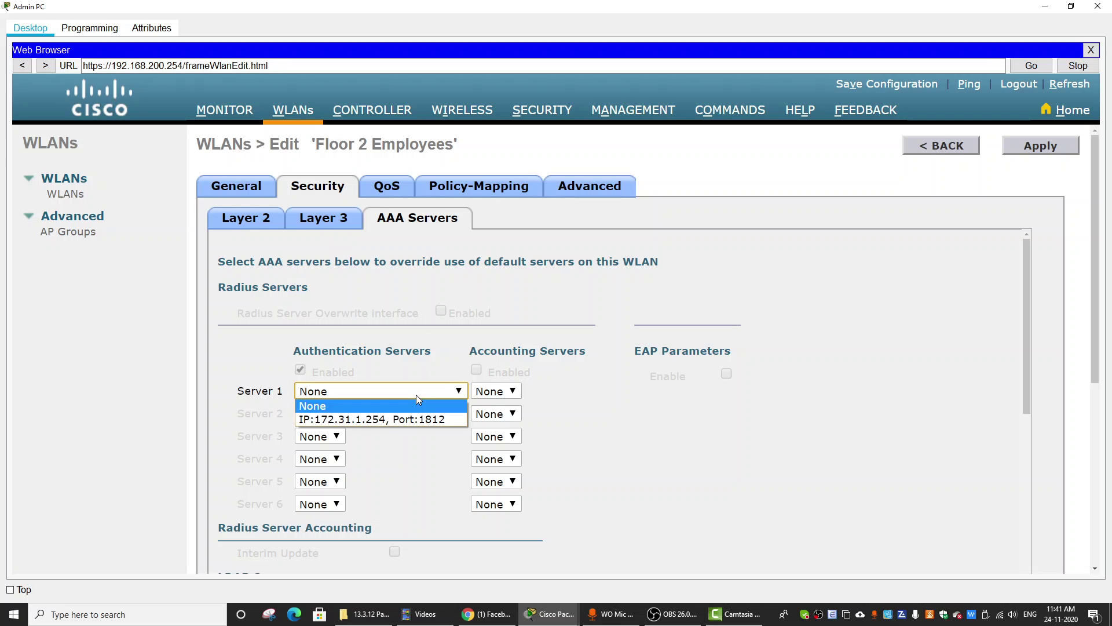
click(371, 418)
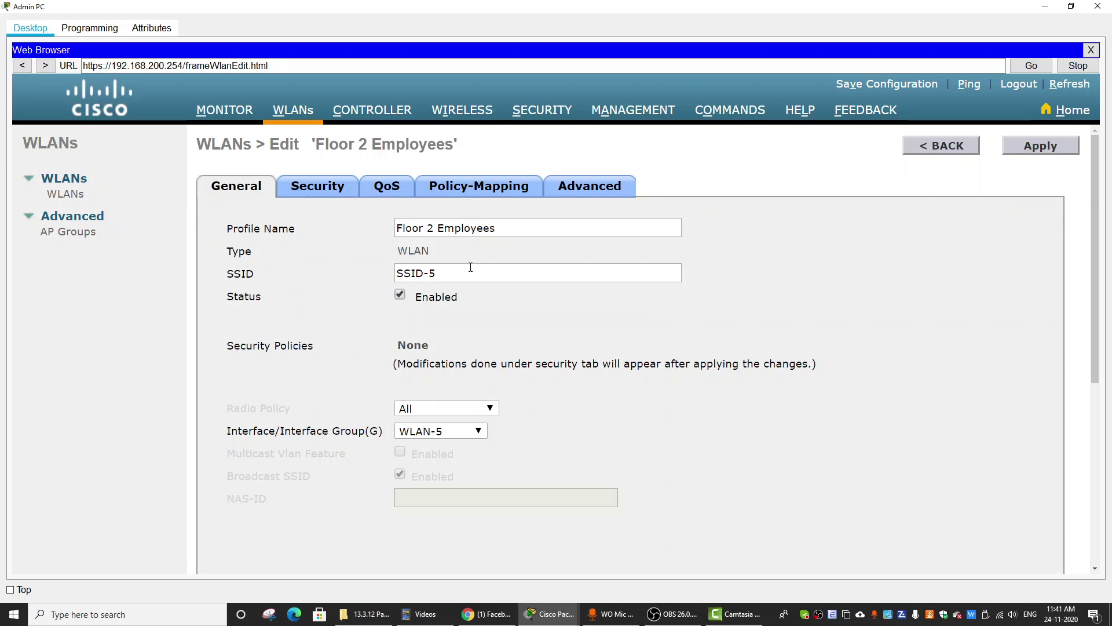
Enable FlexConnect Local Auth in the WLAN's Advanced settings
click(597, 193)
scroll(550, 302, down, 6)
scroll(491, 408, down, 4)
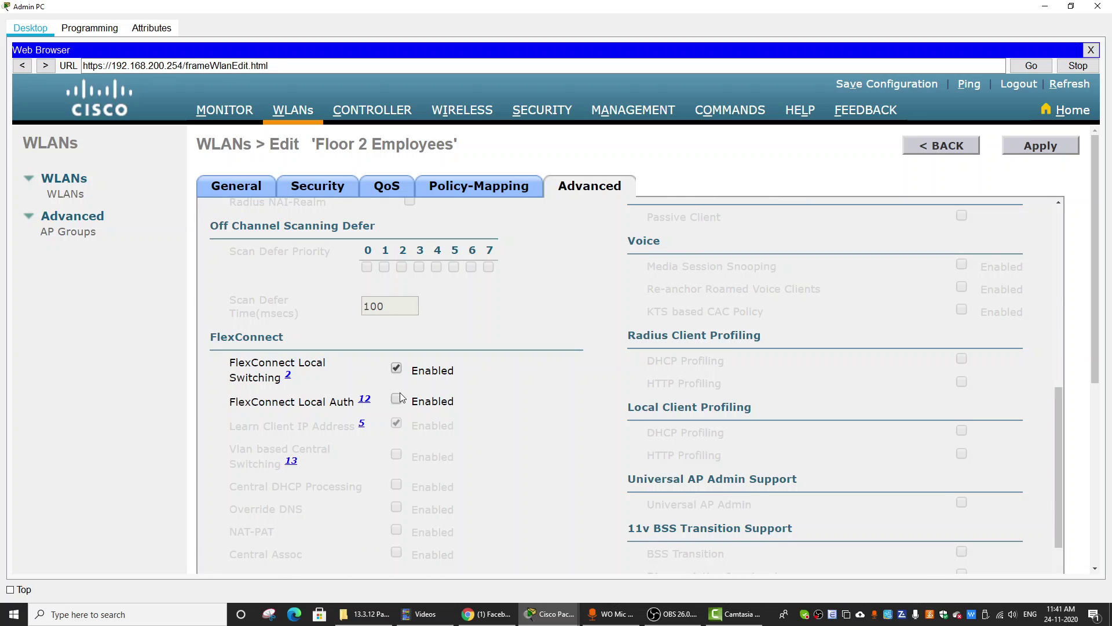
click(397, 400)
scroll(859, 357, up, 6)
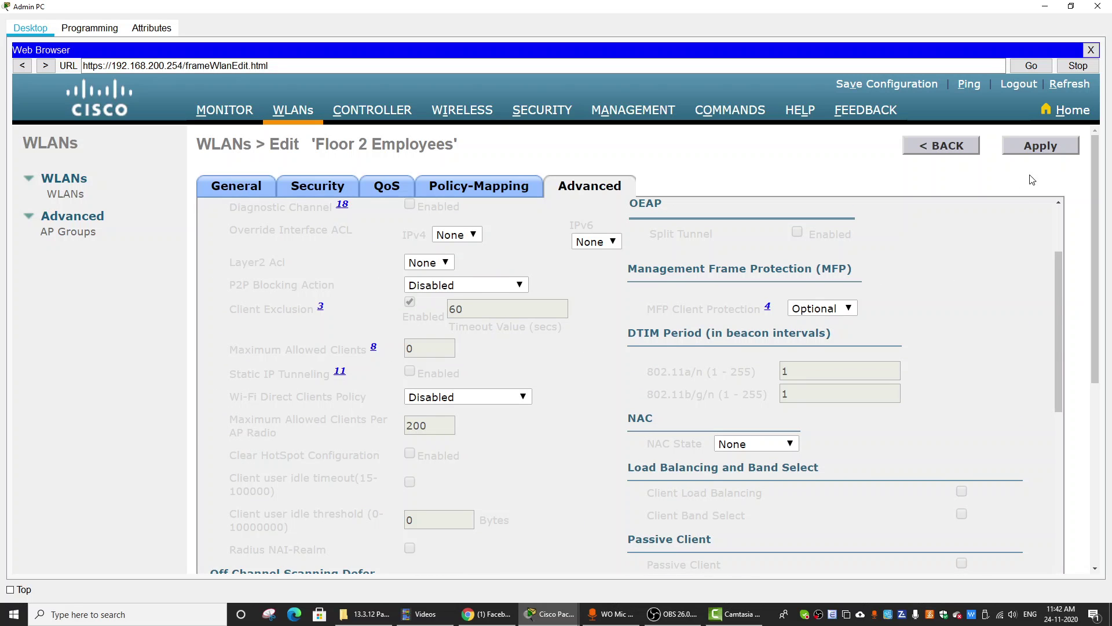
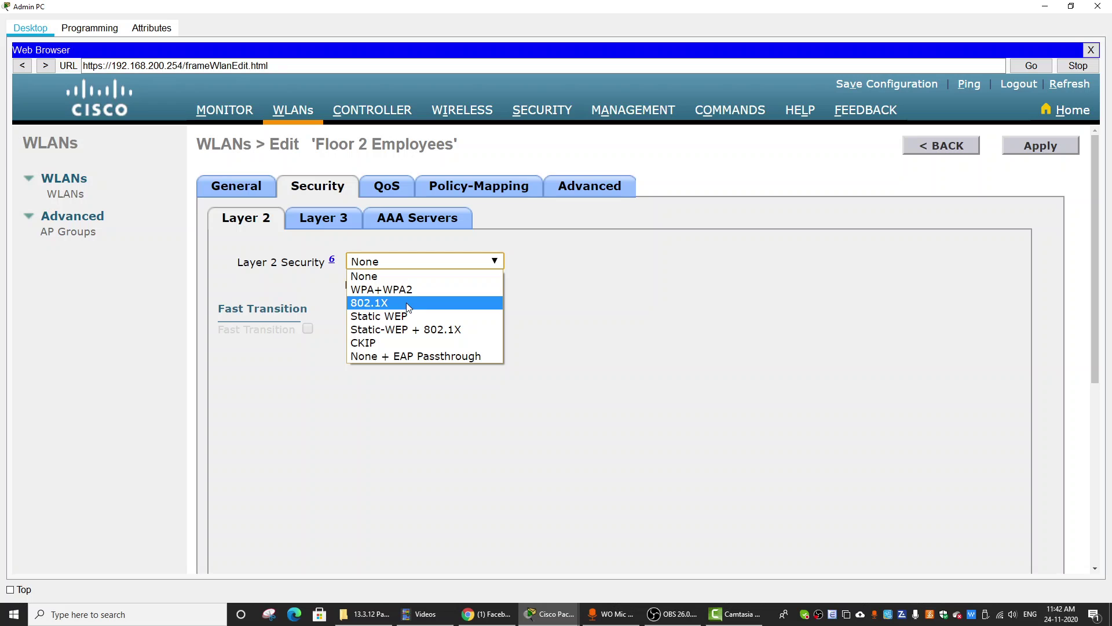
Set Layer 2 security to WPA+WPA2 after 802.1X proves unsupported, and enable 802.1X key management
click(406, 302)
click(667, 320)
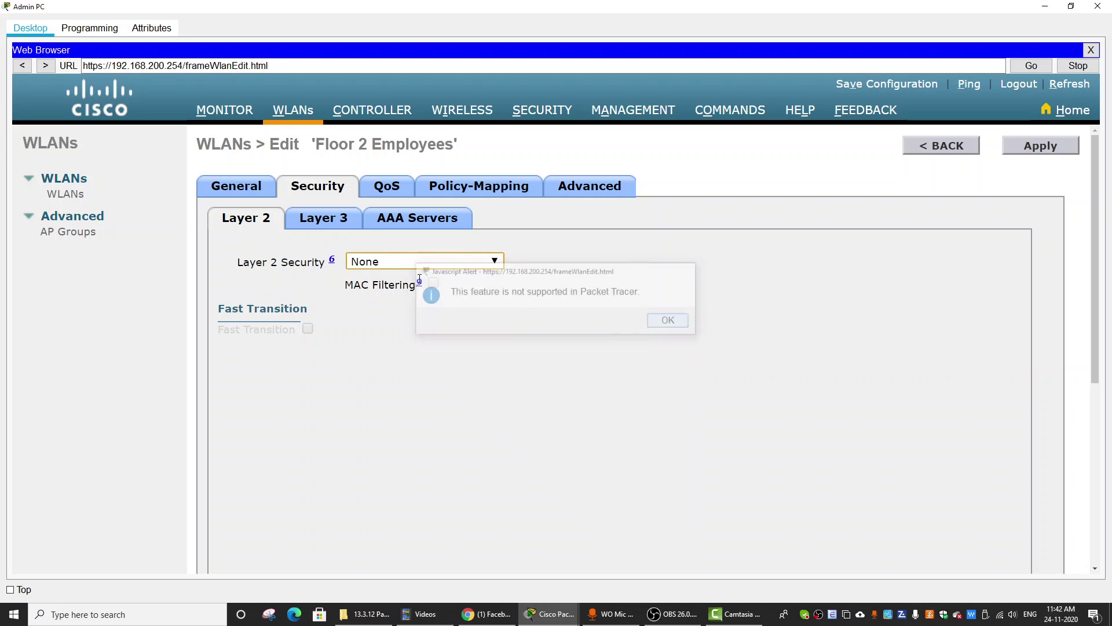
click(443, 262)
click(394, 290)
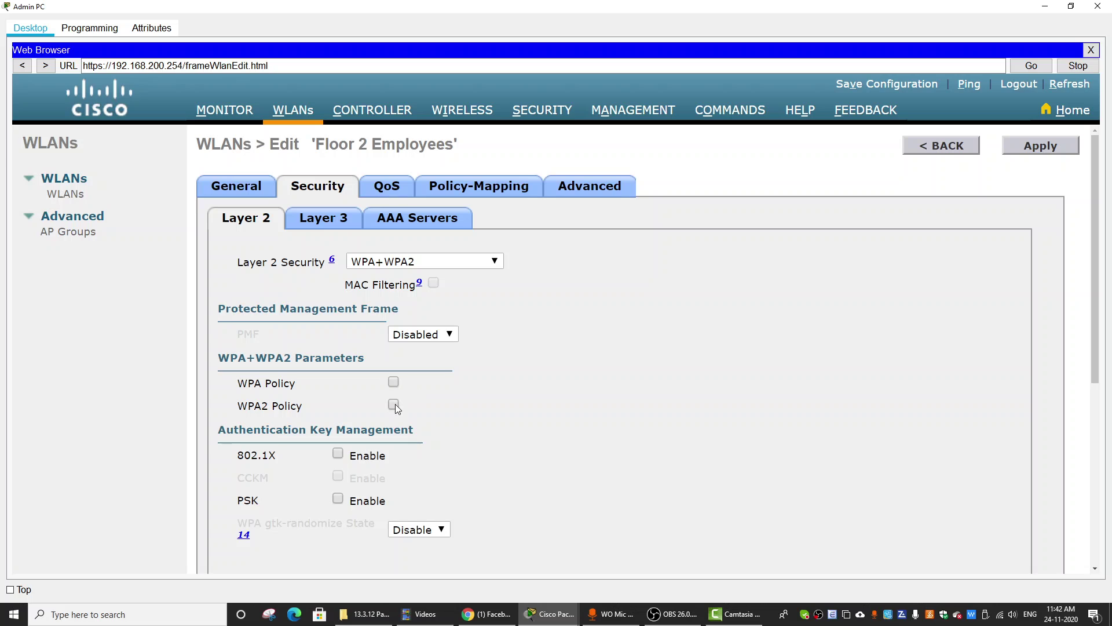
click(338, 454)
Enable the WPA2 AES policy, then move to the Layer 3 security settings
scroll(373, 419, down, 1)
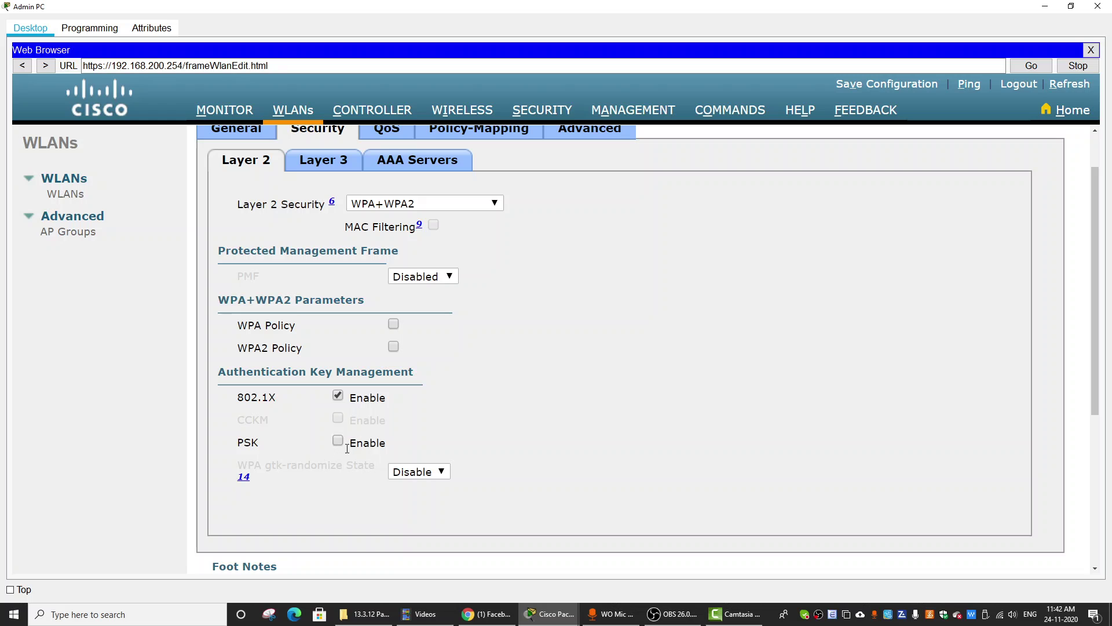
scroll(497, 418, down, 1)
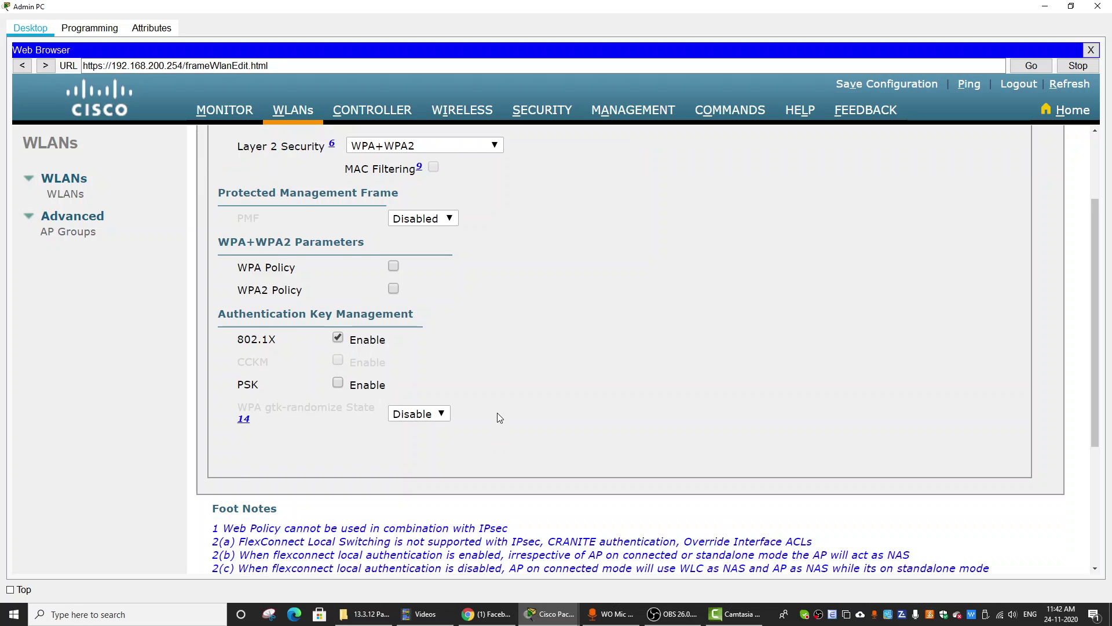
scroll(498, 406, up, 2)
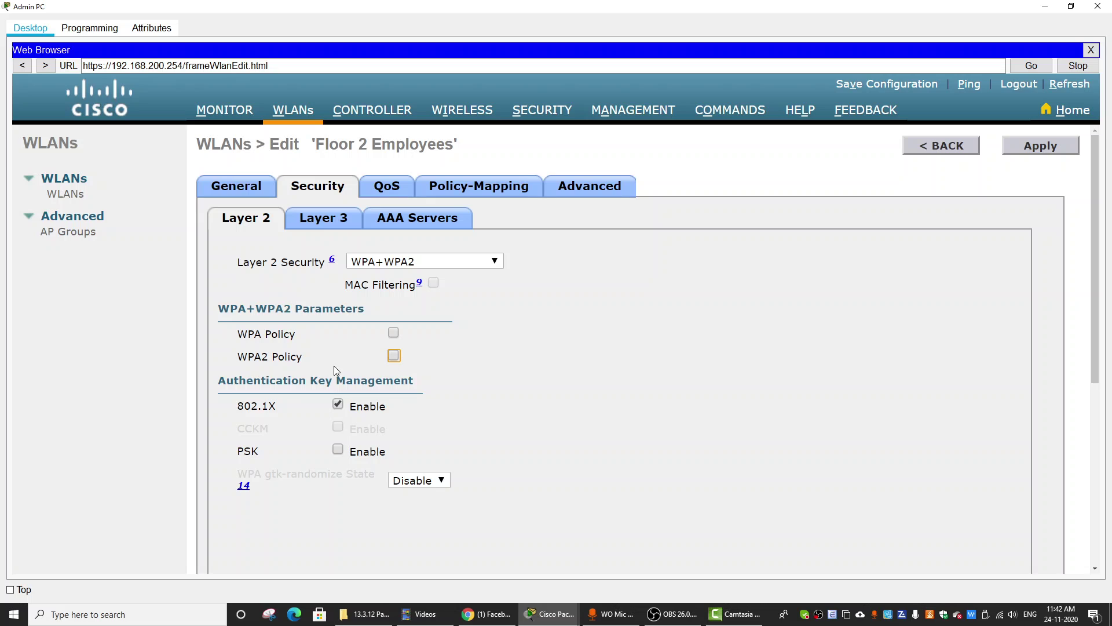
click(394, 355)
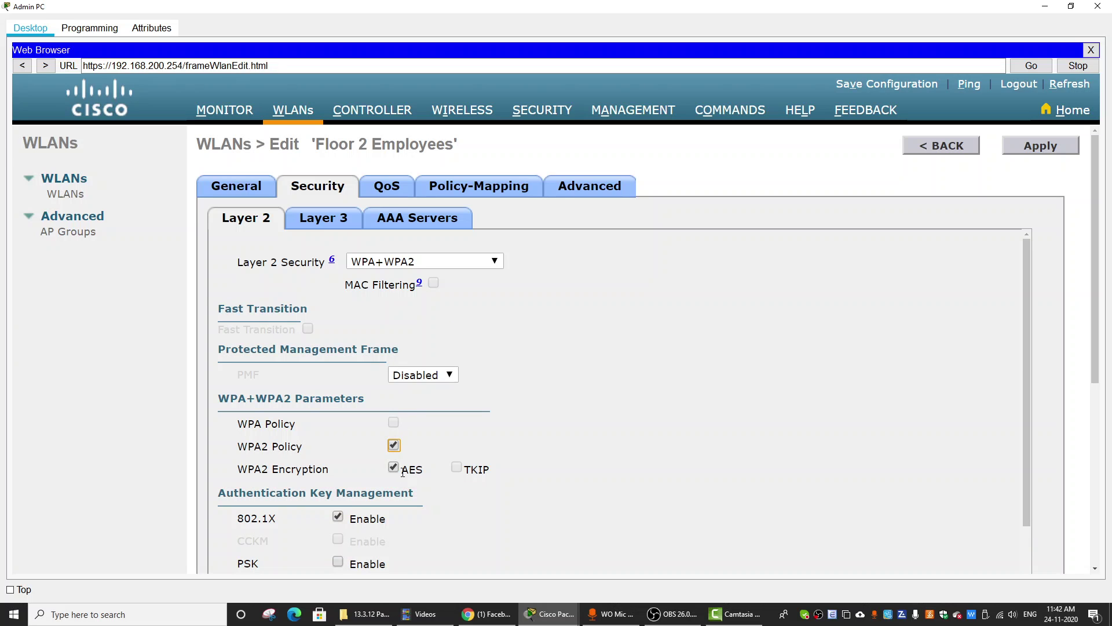
scroll(424, 472, down, 1)
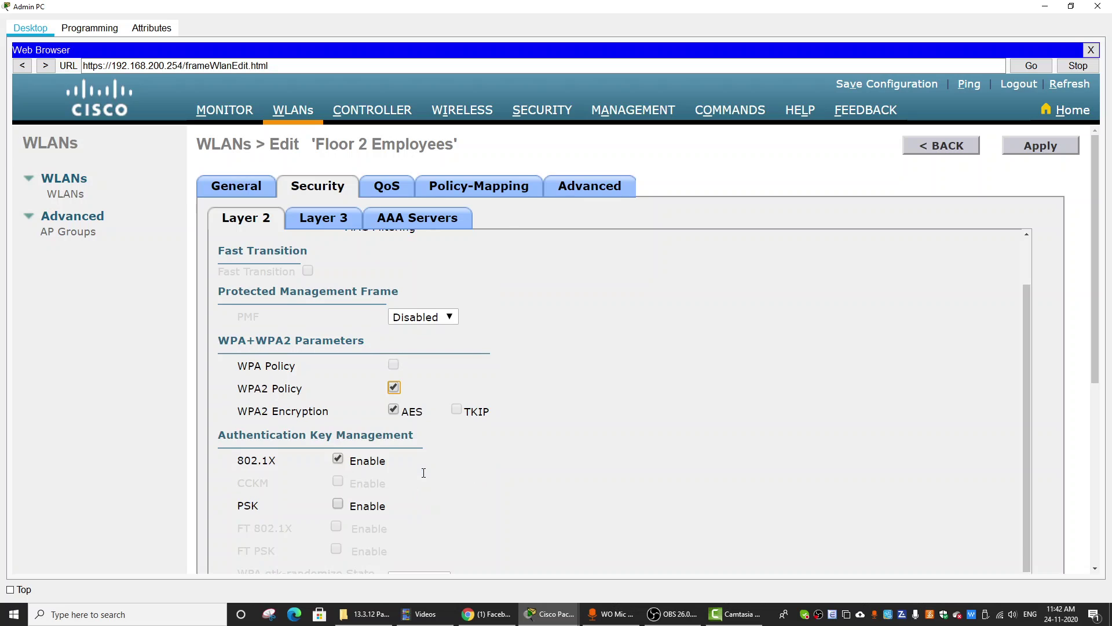
scroll(424, 473, down, 1)
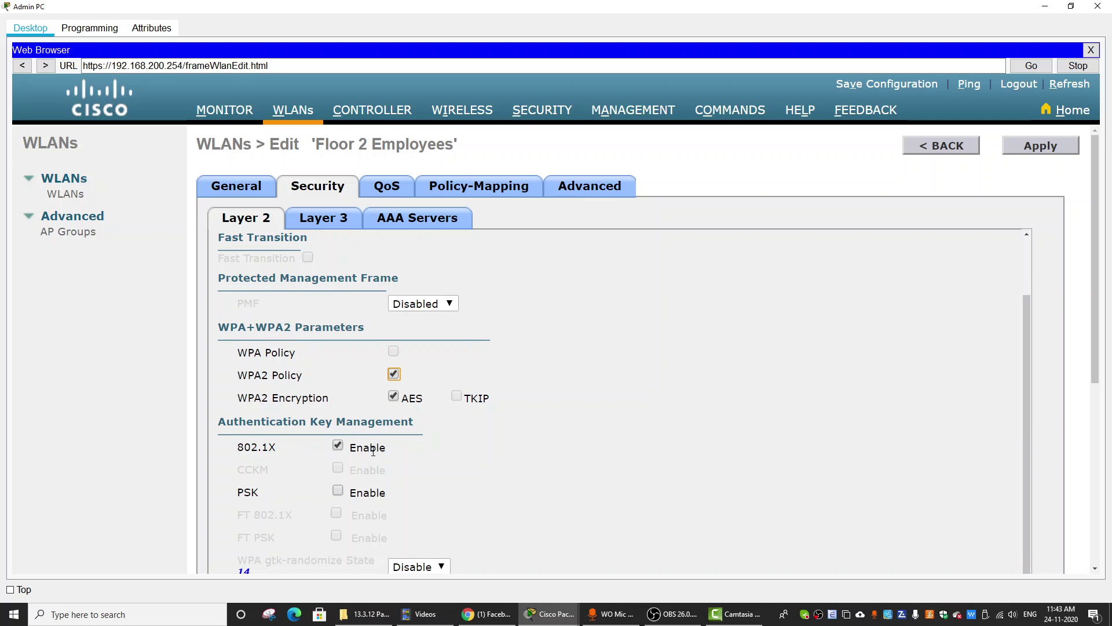
scroll(425, 466, down, 1)
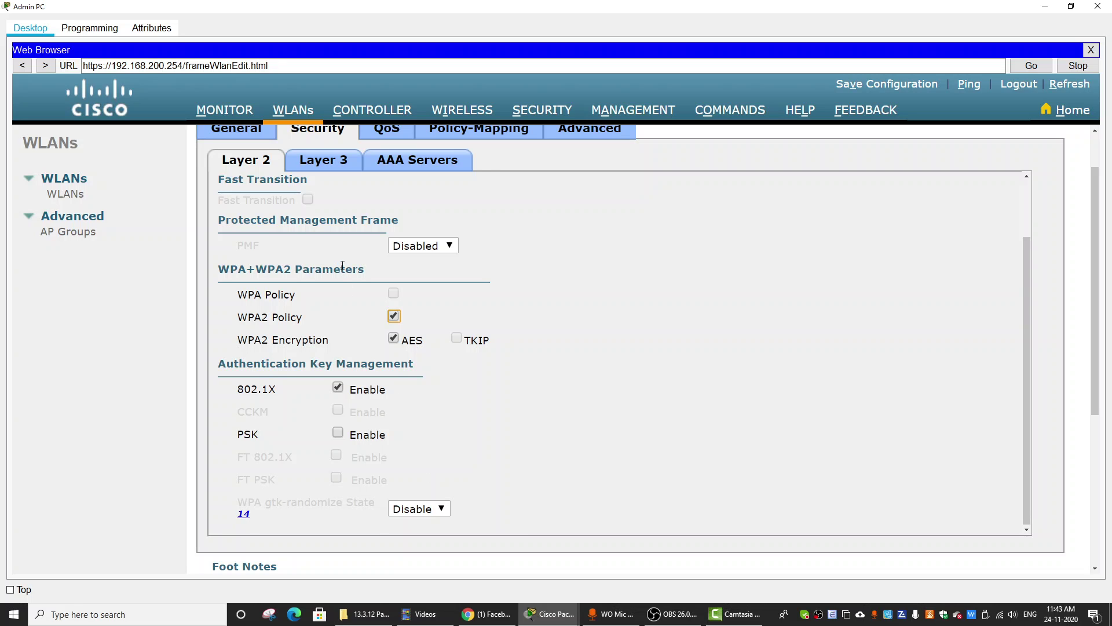
scroll(343, 265, up, 2)
click(328, 168)
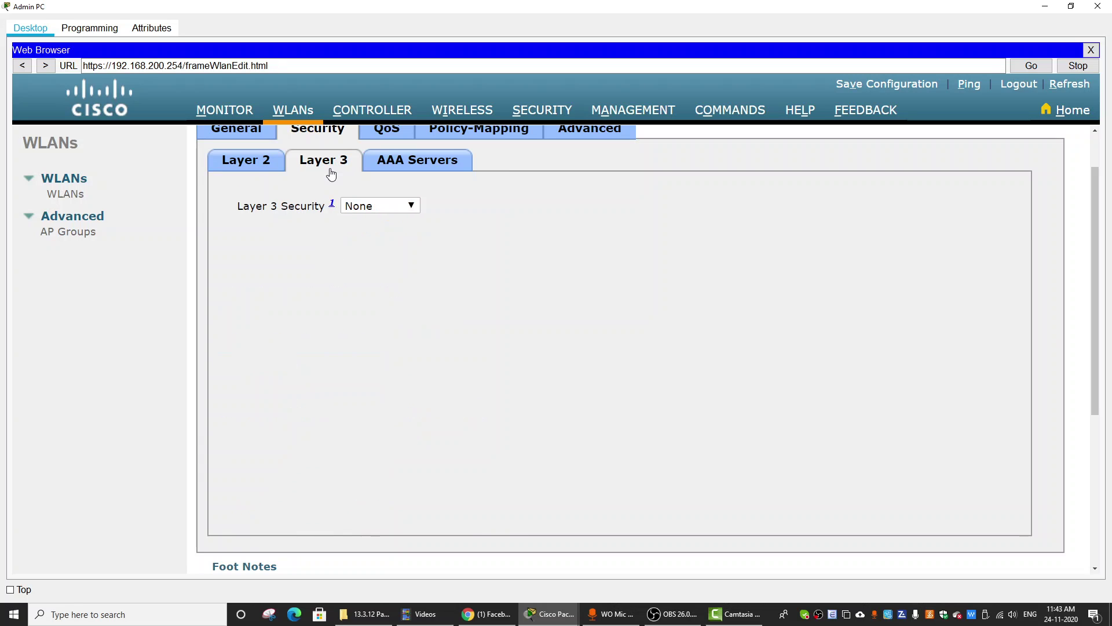
Keep Layer 3 security at None, check AAA Servers, and apply the WLAN changes
click(346, 200)
click(407, 178)
click(403, 169)
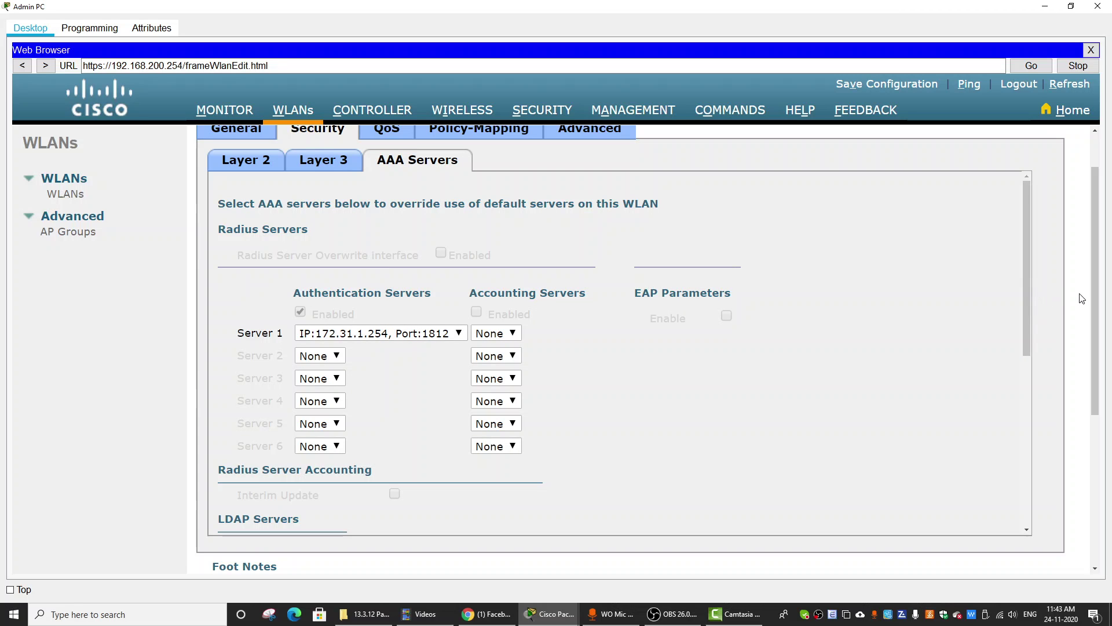
scroll(1082, 298, up, 1)
click(1041, 146)
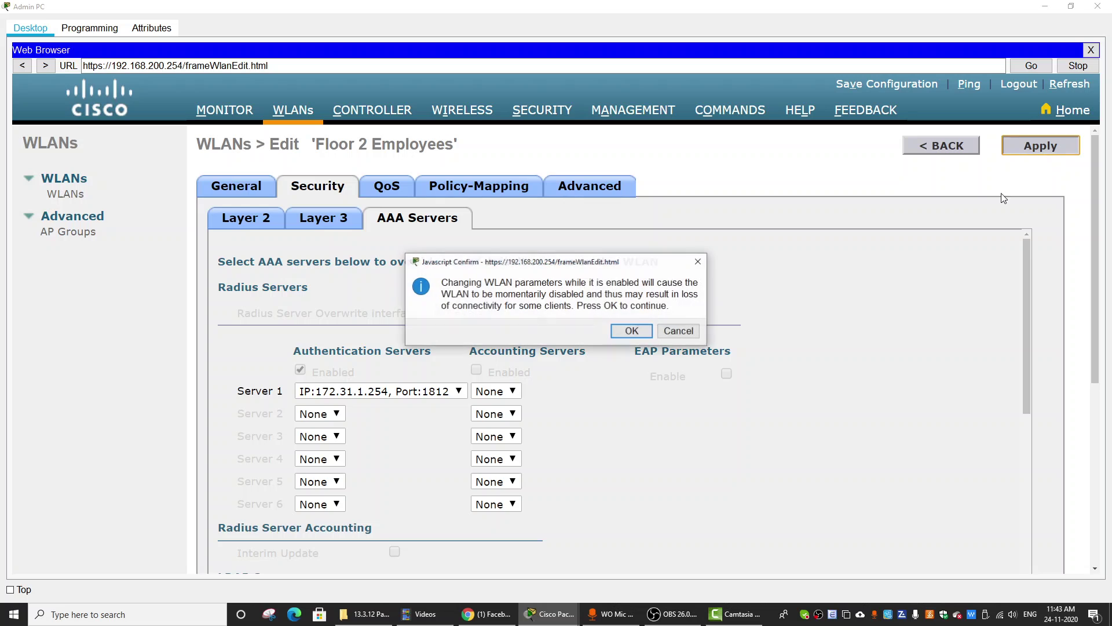
click(632, 330)
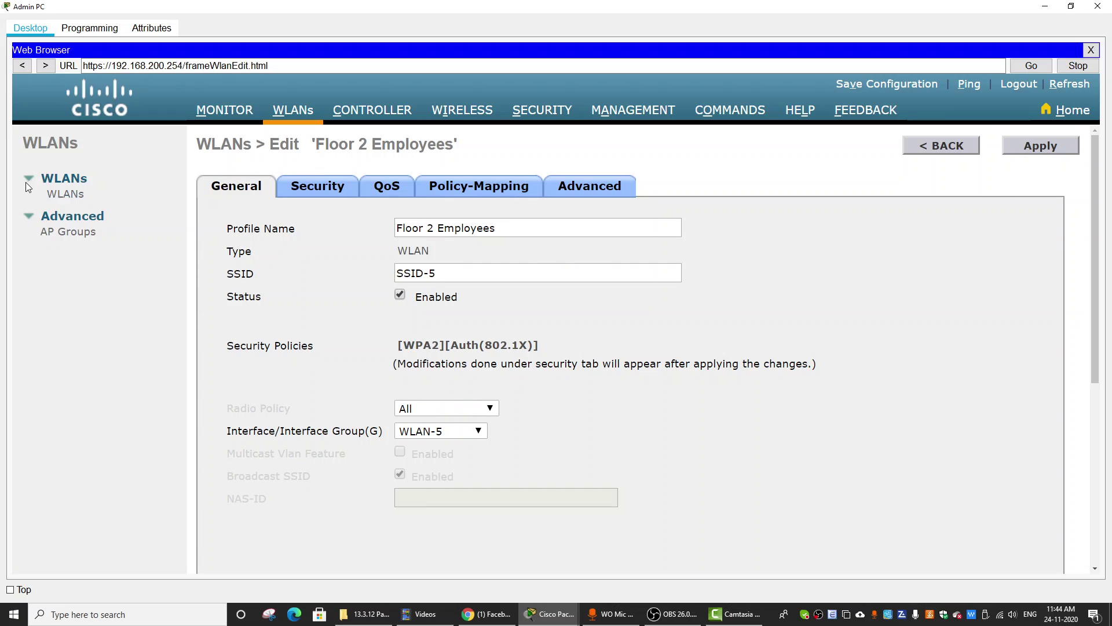
Return to the WLANs list and minimize the Admin PC window to view the topology
click(61, 200)
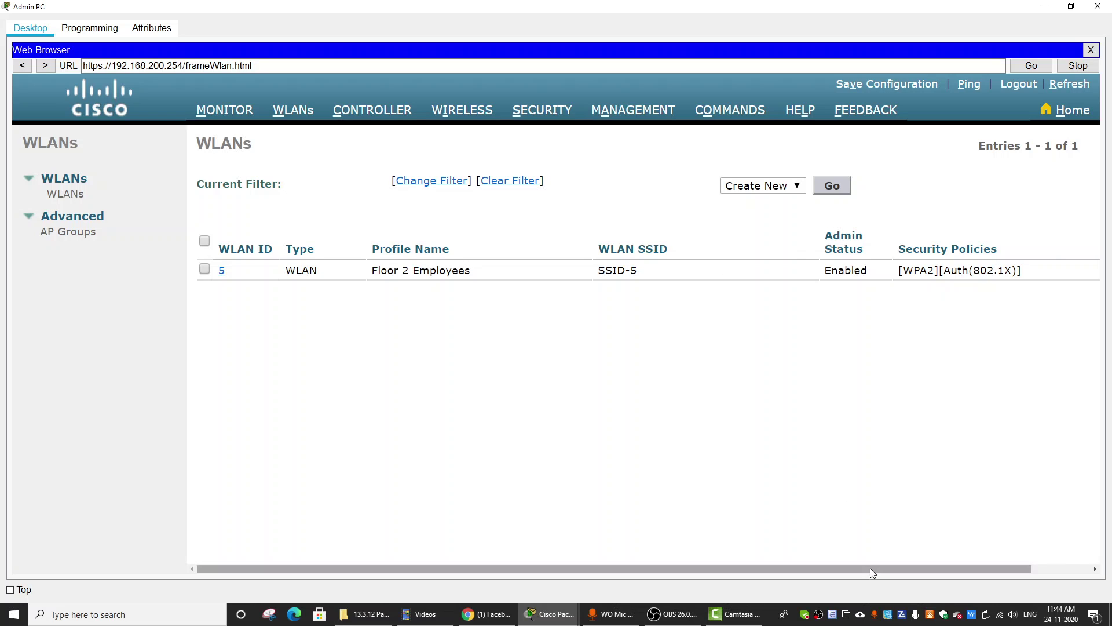
drag(870, 567, 1028, 566)
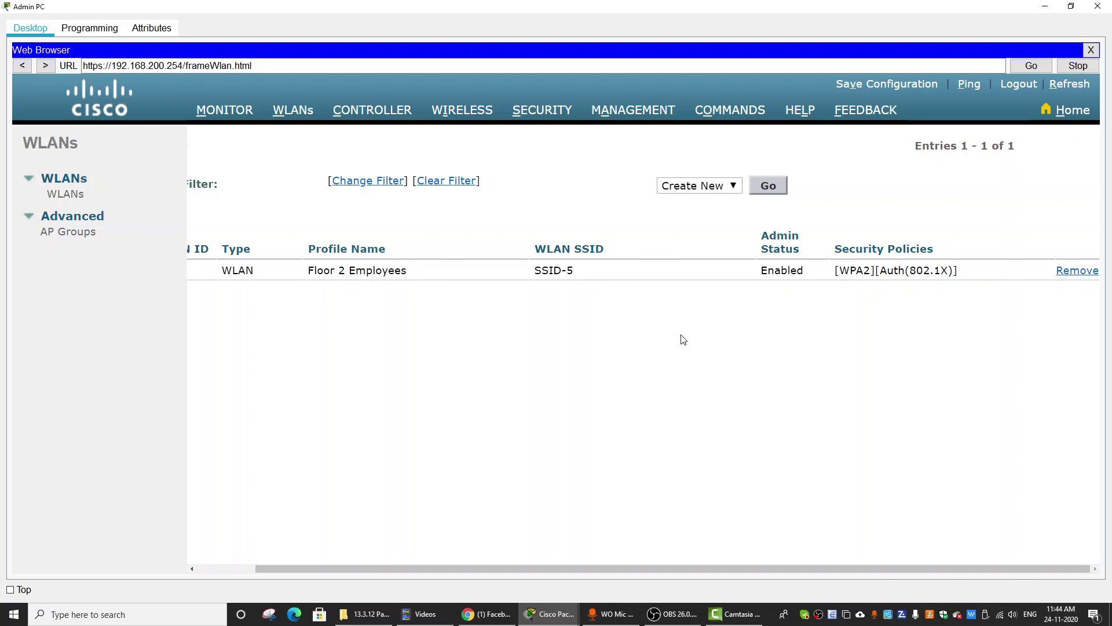
click(1046, 6)
scroll(769, 297, down, 1)
scroll(769, 296, up, 2)
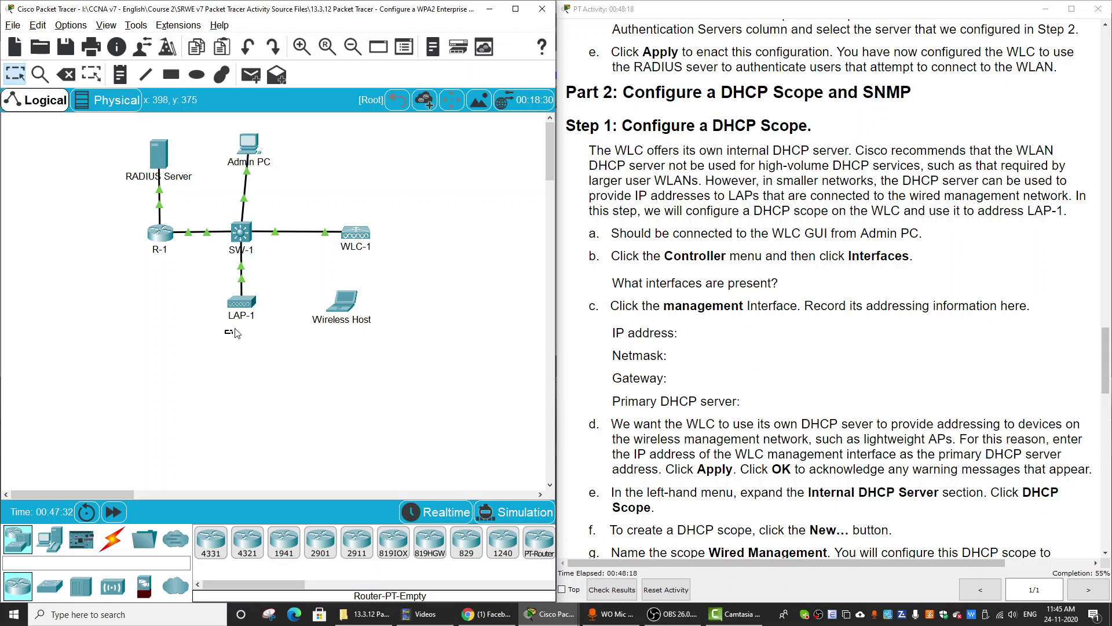
Select LAP-1 in the topology, then clear the selection and scroll the view
drag(225, 333, 267, 297)
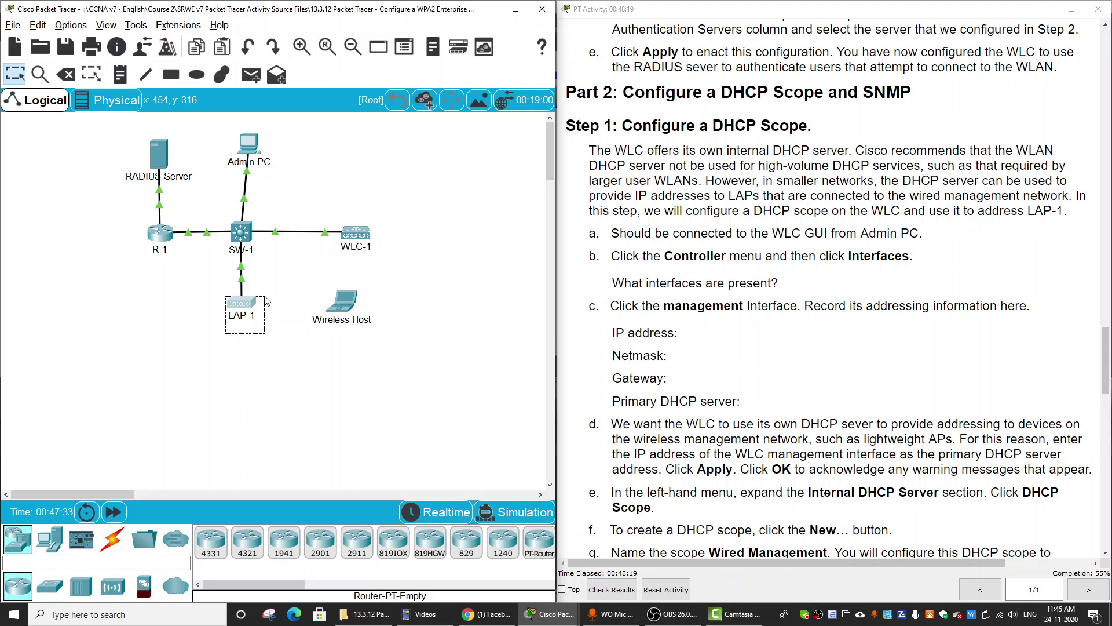
click(244, 326)
scroll(713, 276, down, 2)
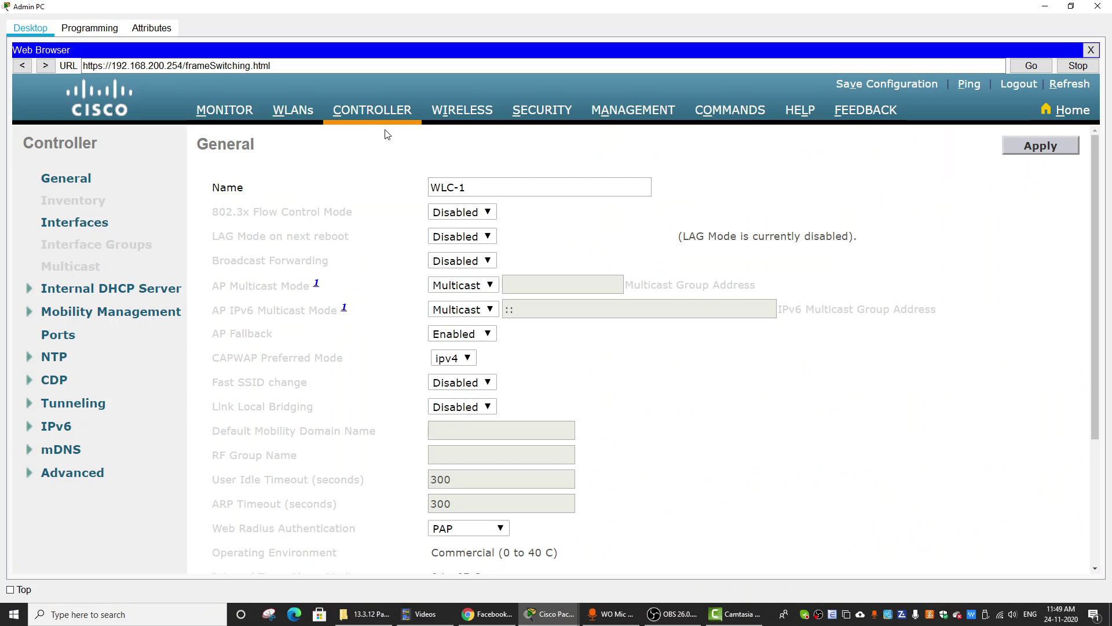
click(79, 227)
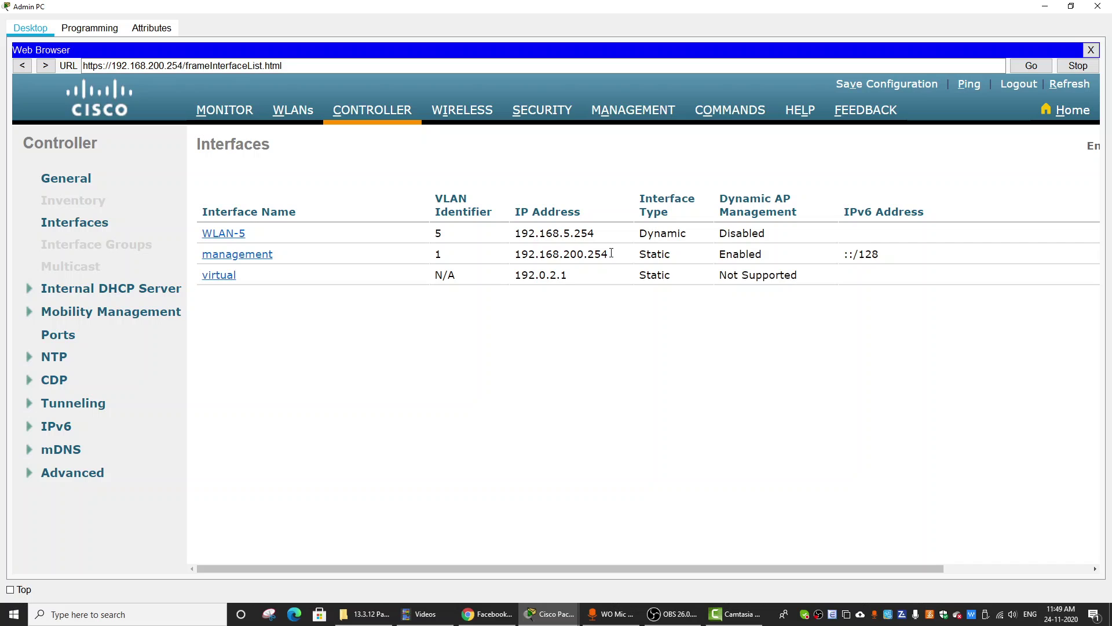
drag(611, 254, 513, 254)
click(524, 312)
click(1045, 7)
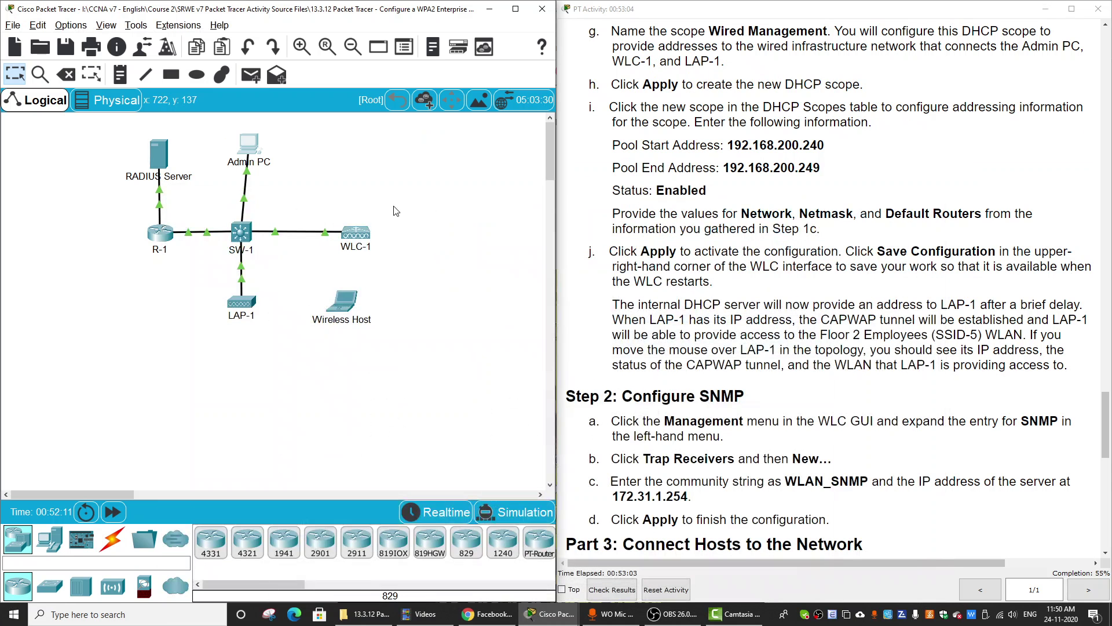
mouse_move(160, 246)
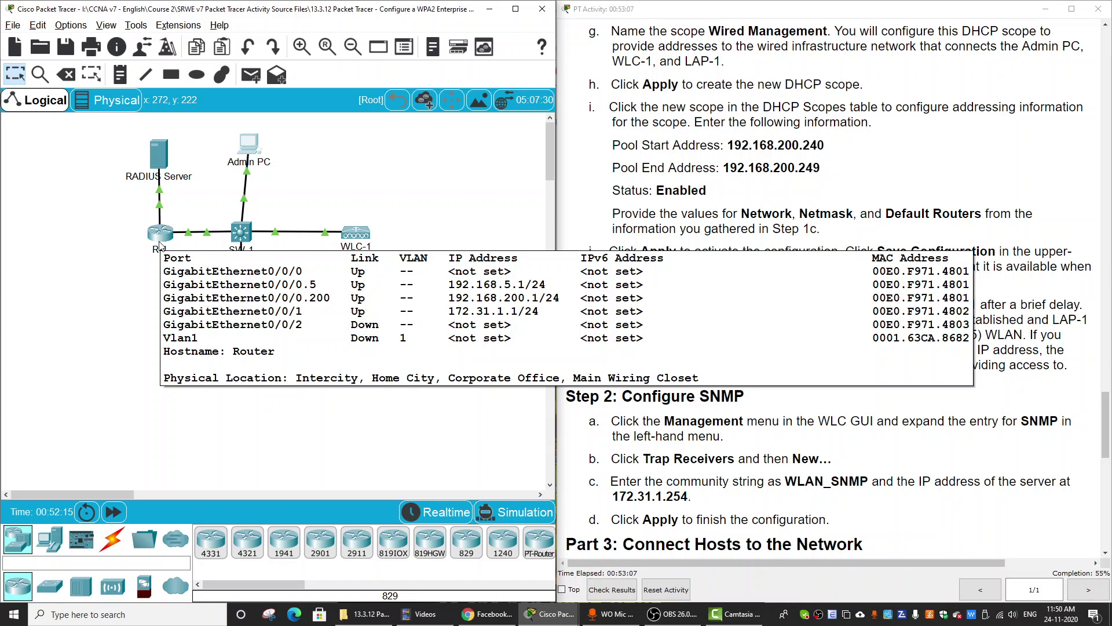
click(248, 145)
click(426, 94)
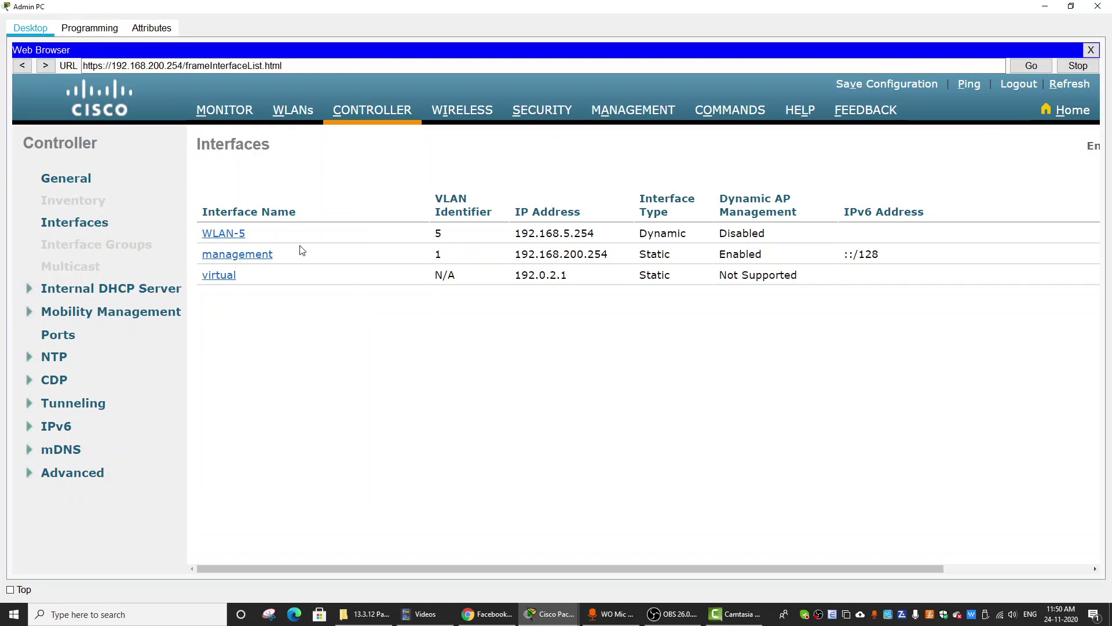
click(243, 259)
scroll(301, 353, down, 1)
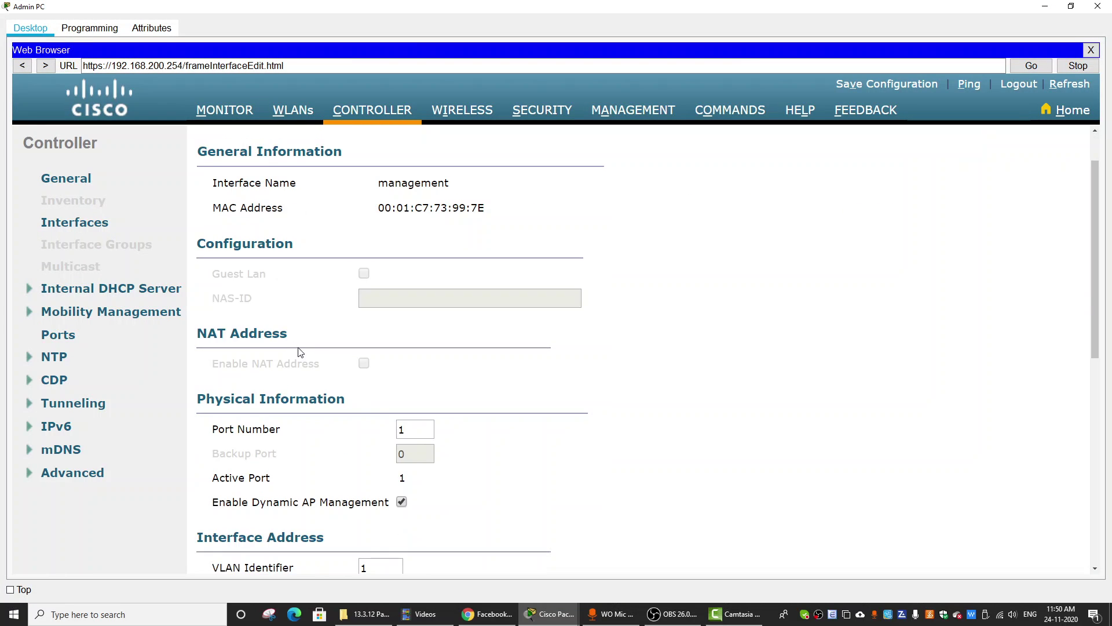
scroll(415, 405, down, 2)
scroll(430, 459, down, 3)
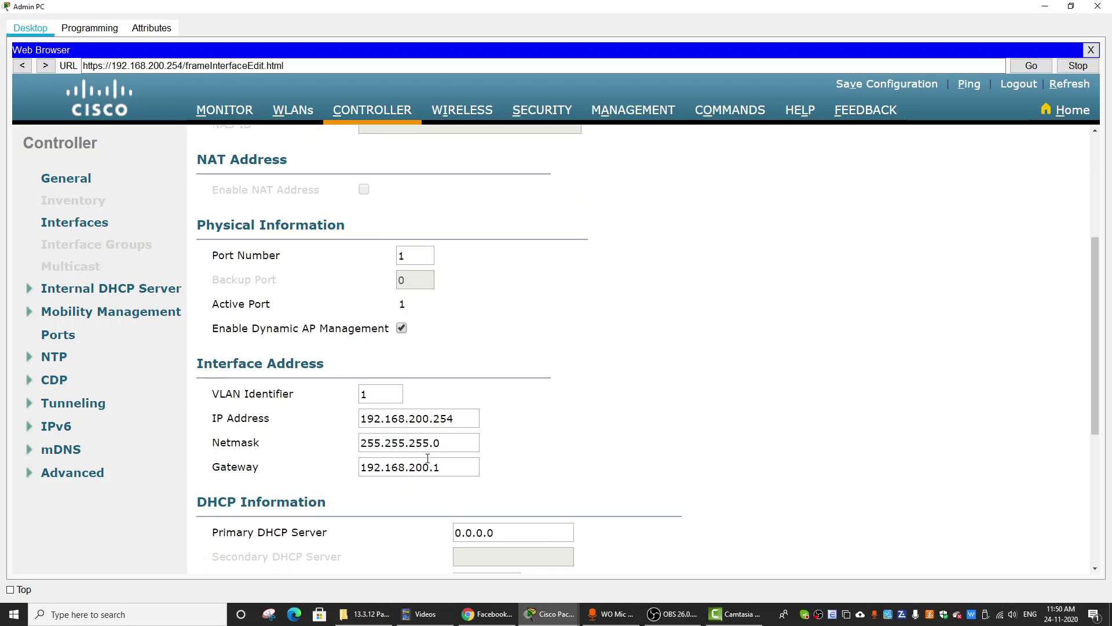
scroll(519, 484, down, 1)
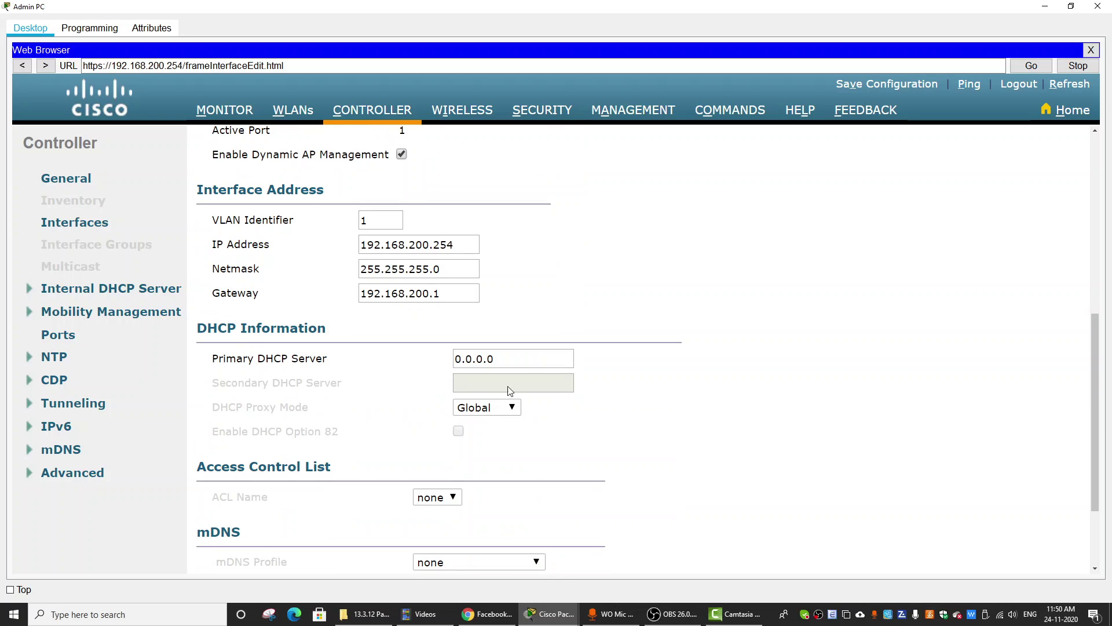
scroll(327, 366, up, 1)
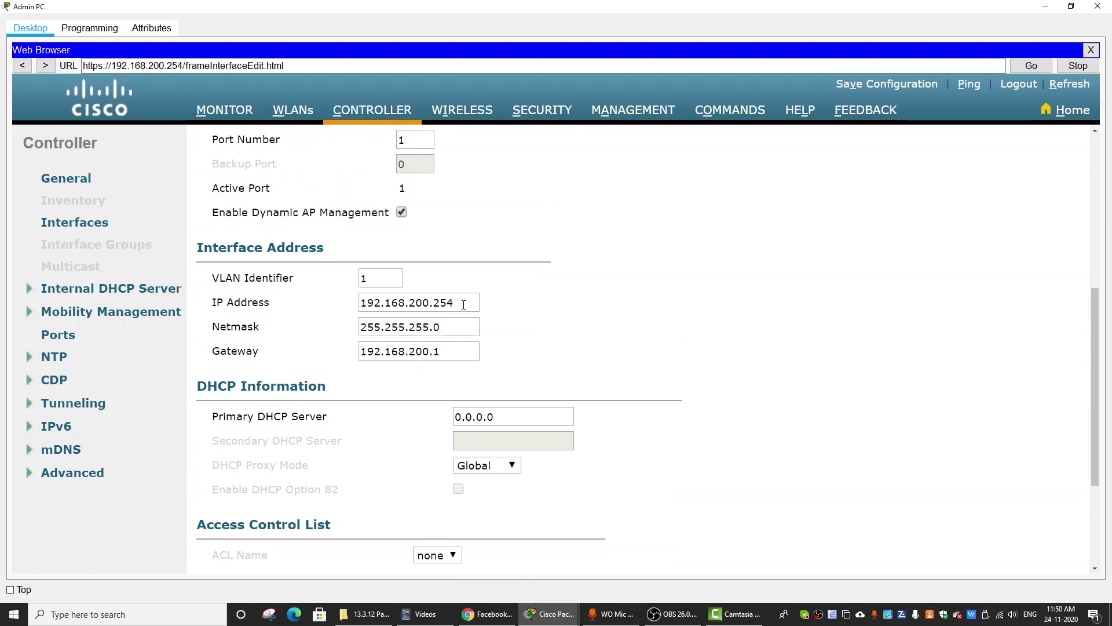
scroll(450, 354, down, 1)
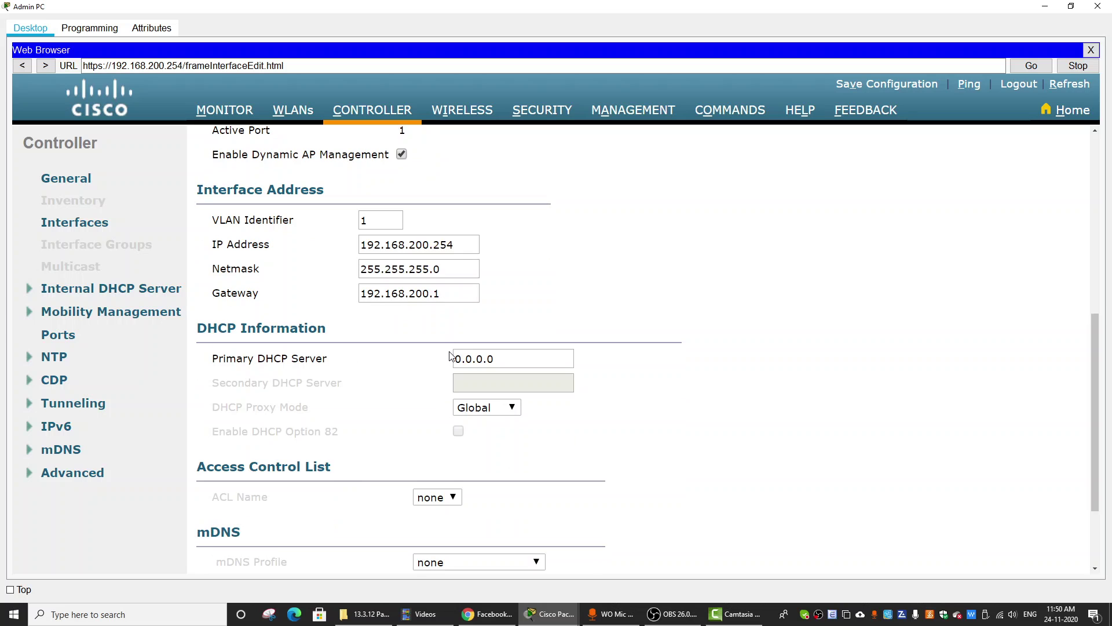
scroll(462, 232, down, 2)
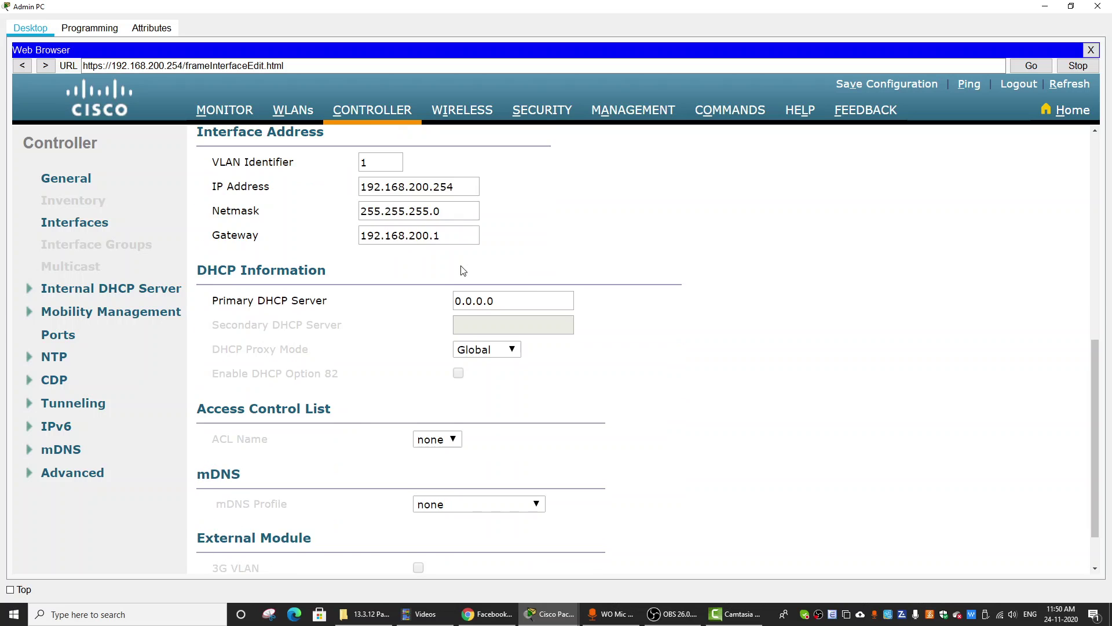
scroll(534, 416, up, 6)
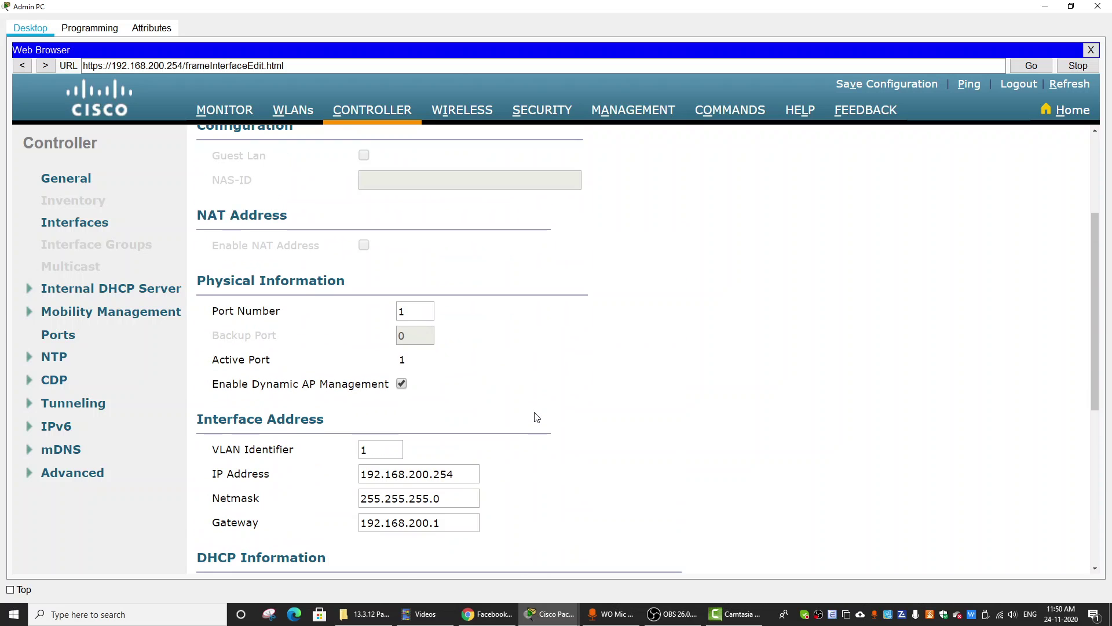
Go to Internal DHCP Server > DHCP Scope and open the day0-dhcp-mgmt scope for editing
click(30, 289)
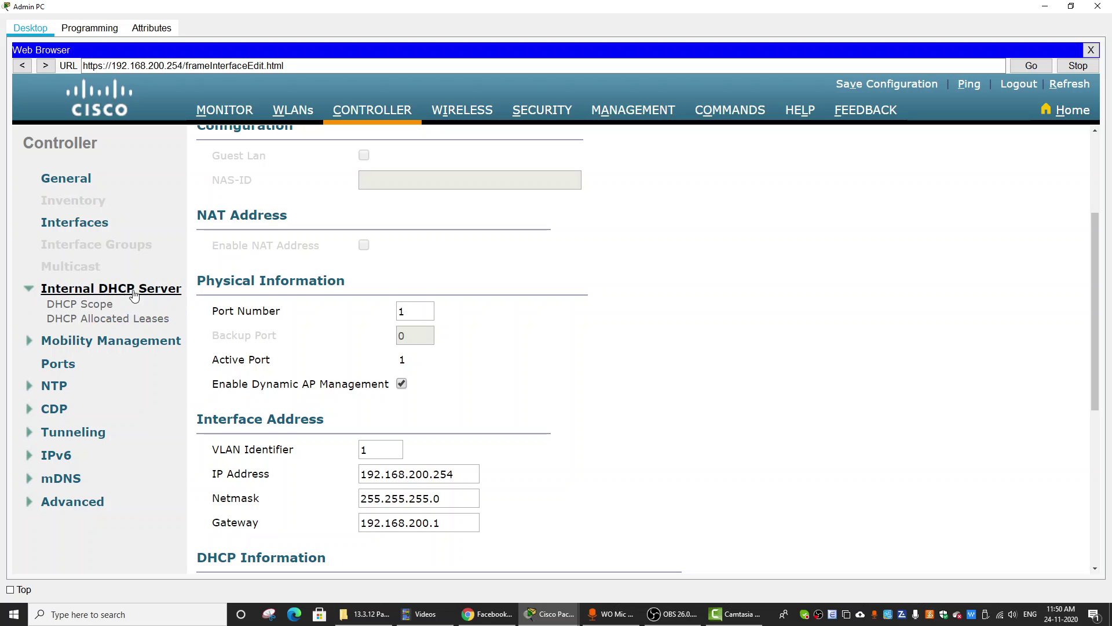
click(94, 307)
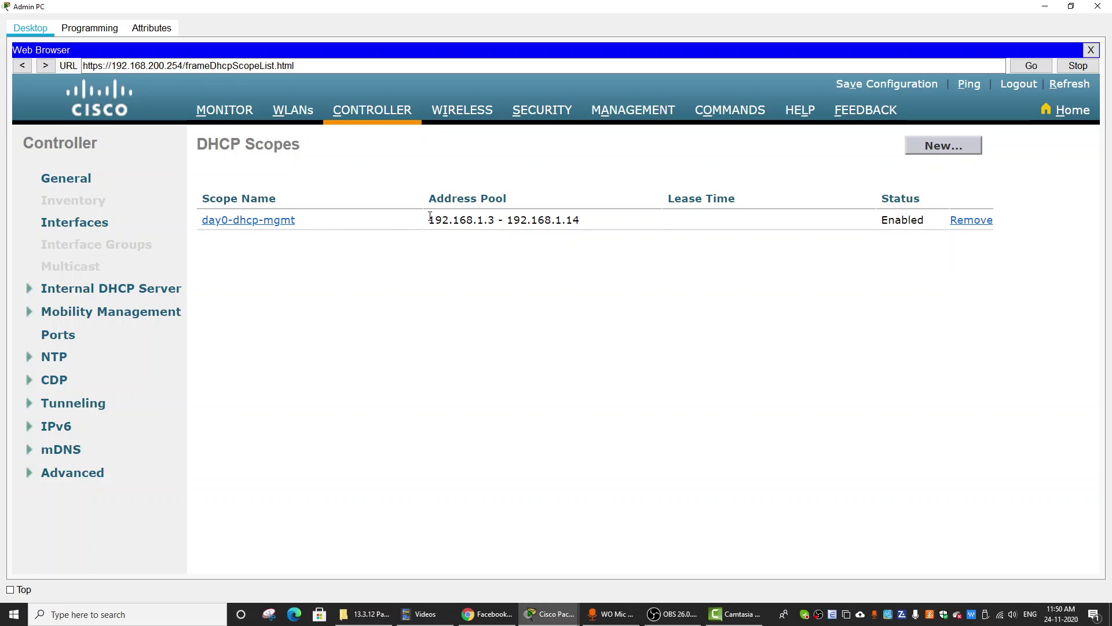
drag(430, 217, 615, 224)
click(586, 299)
click(261, 223)
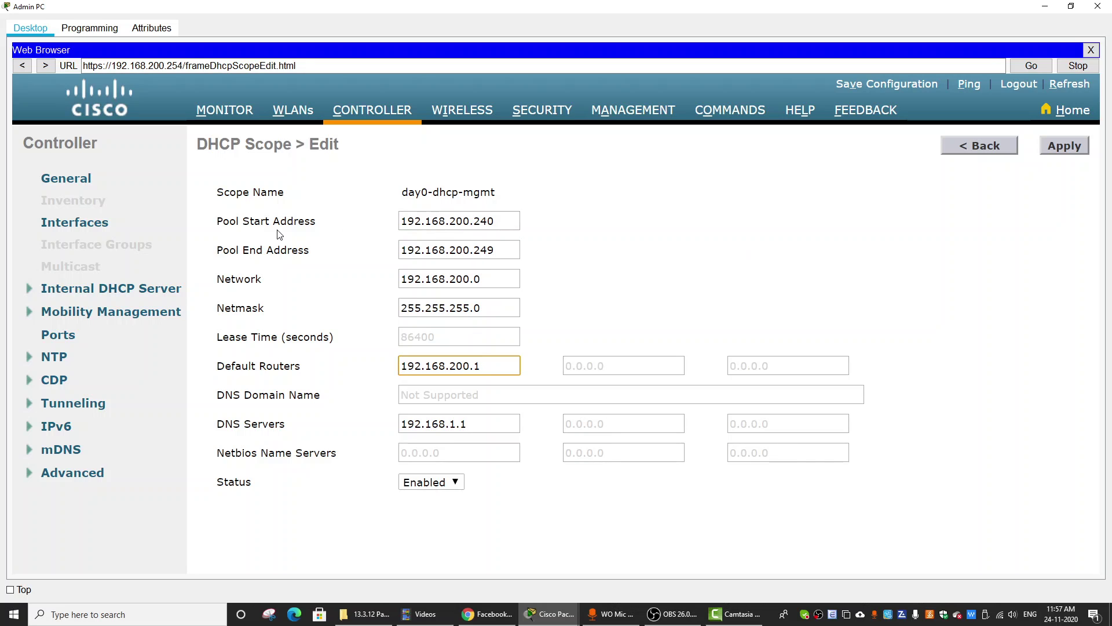
Set pool 192.168.200.240–192.168.200.250, network 192.168.200.0, router 192.168.200.1, and apply
click(508, 222)
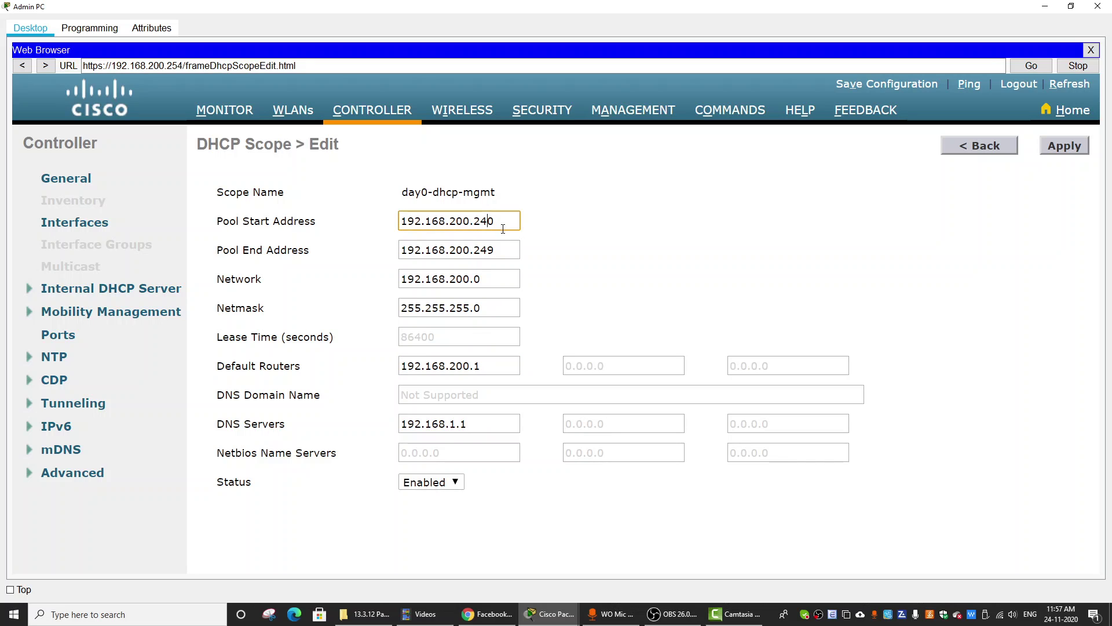
click(503, 251)
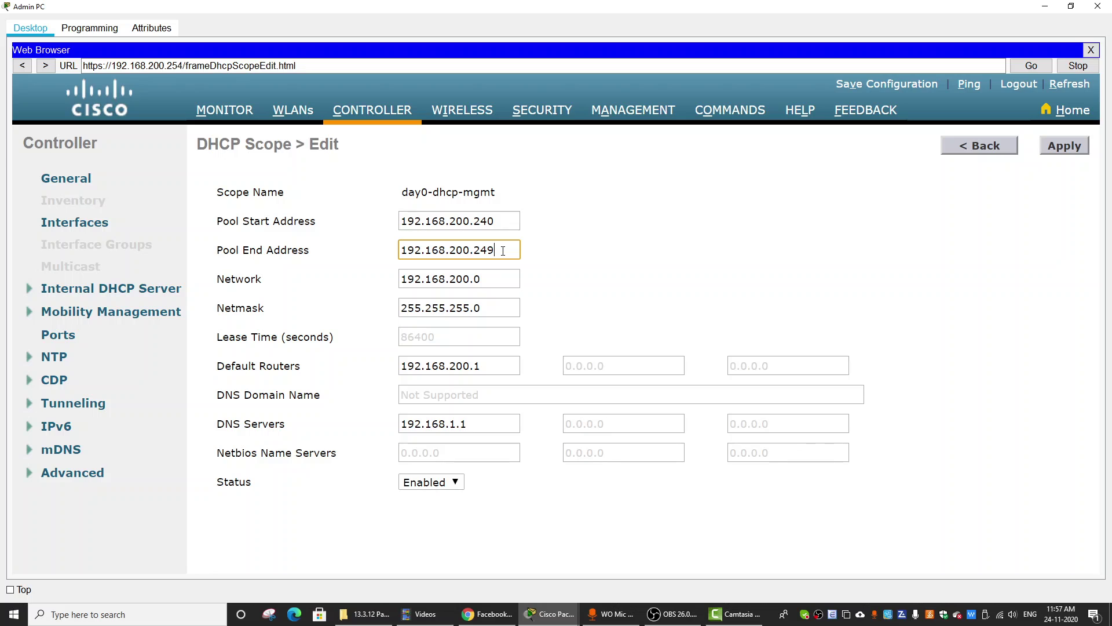
click(485, 281)
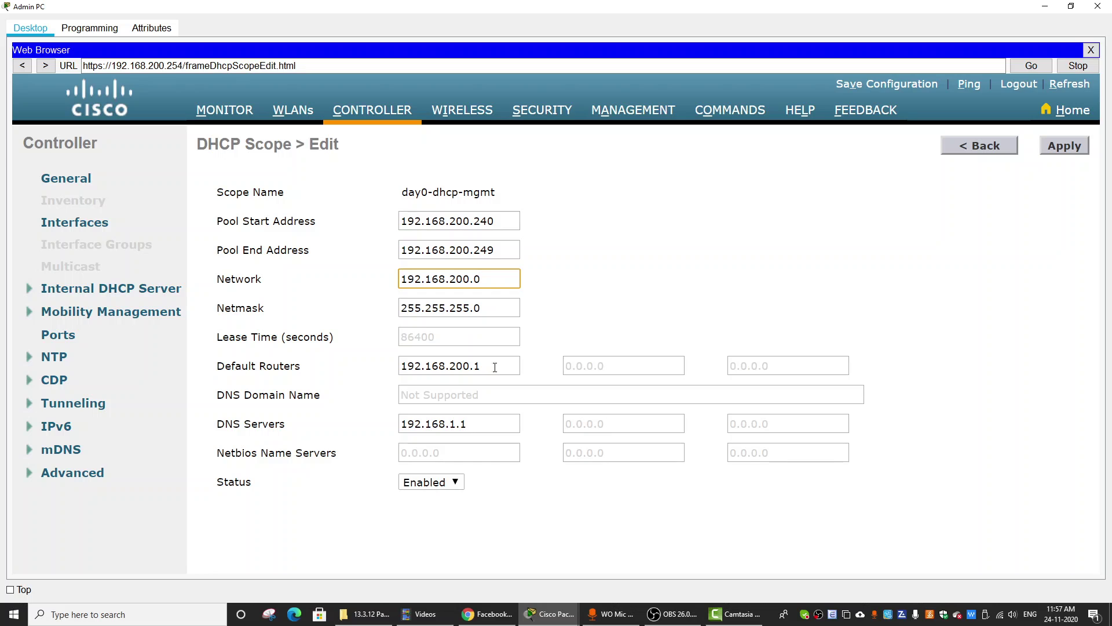
click(493, 225)
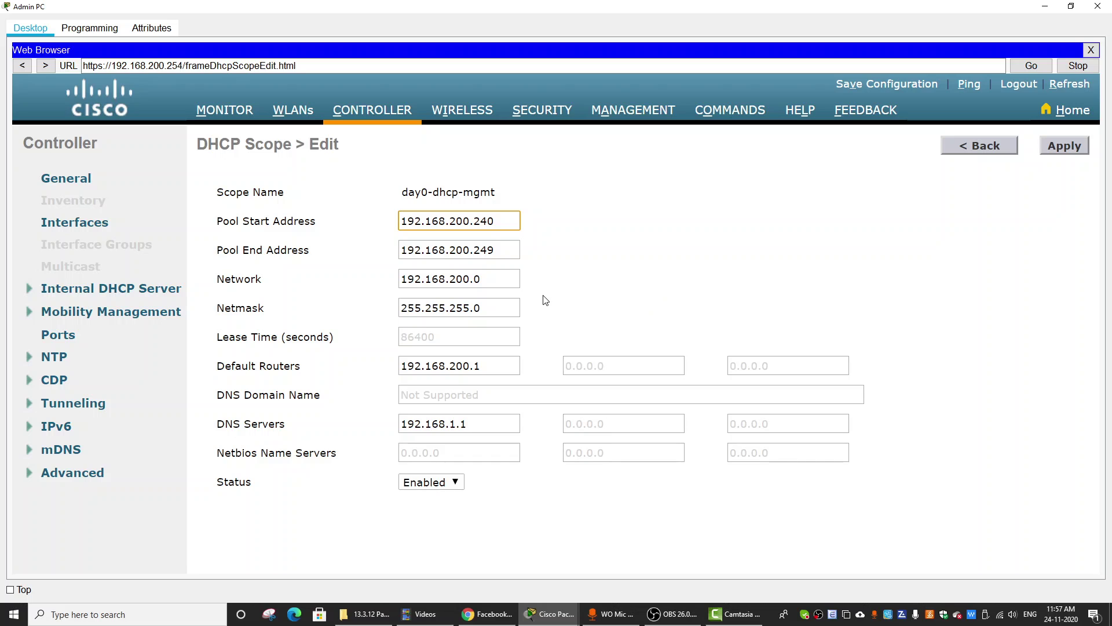
click(1066, 152)
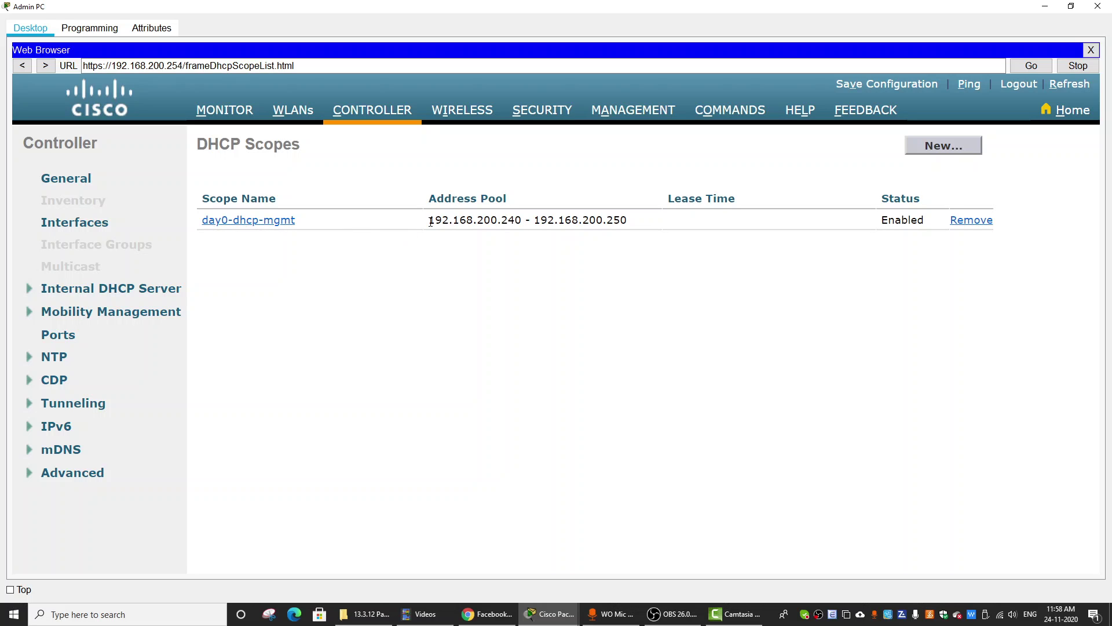
drag(430, 221, 649, 220)
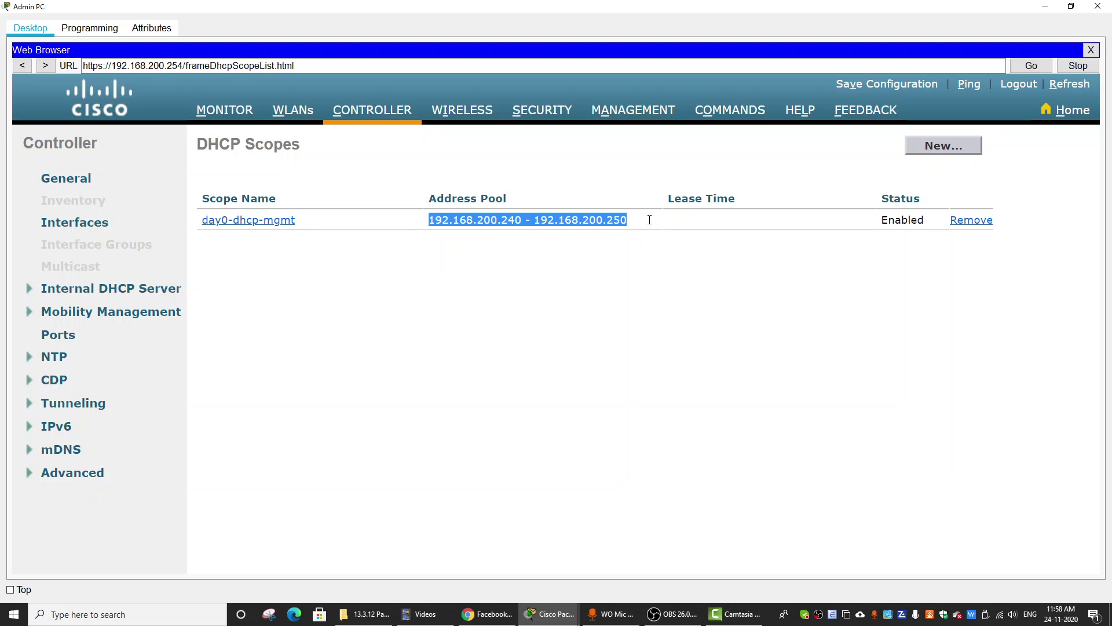
click(597, 247)
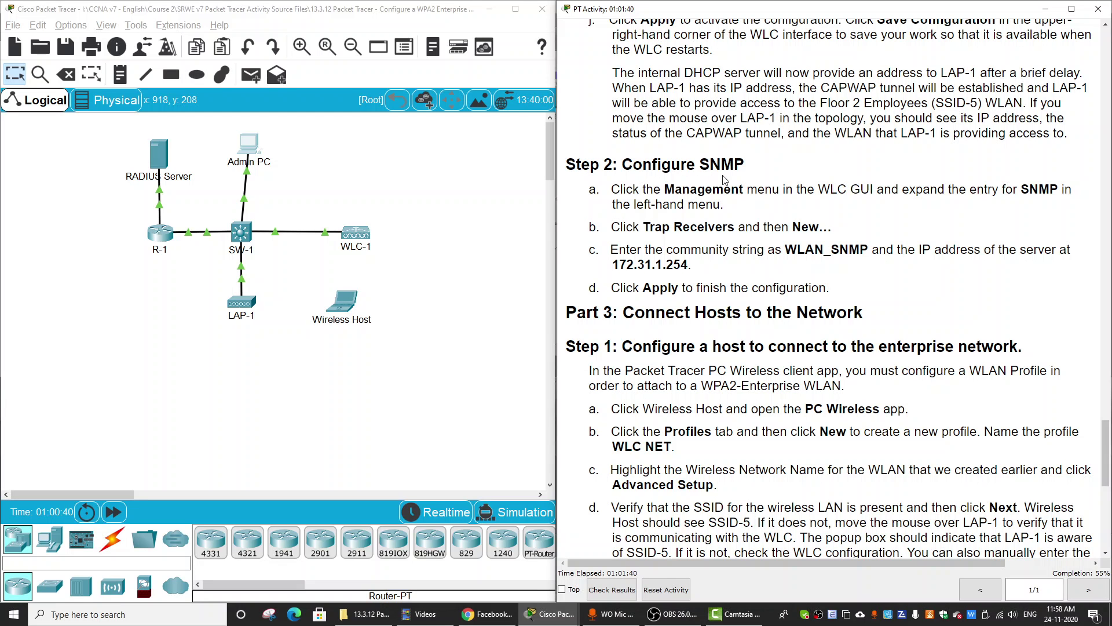
Bring back the full-screen Admin PC browser and open Management > SNMP > Trap Receivers
click(249, 143)
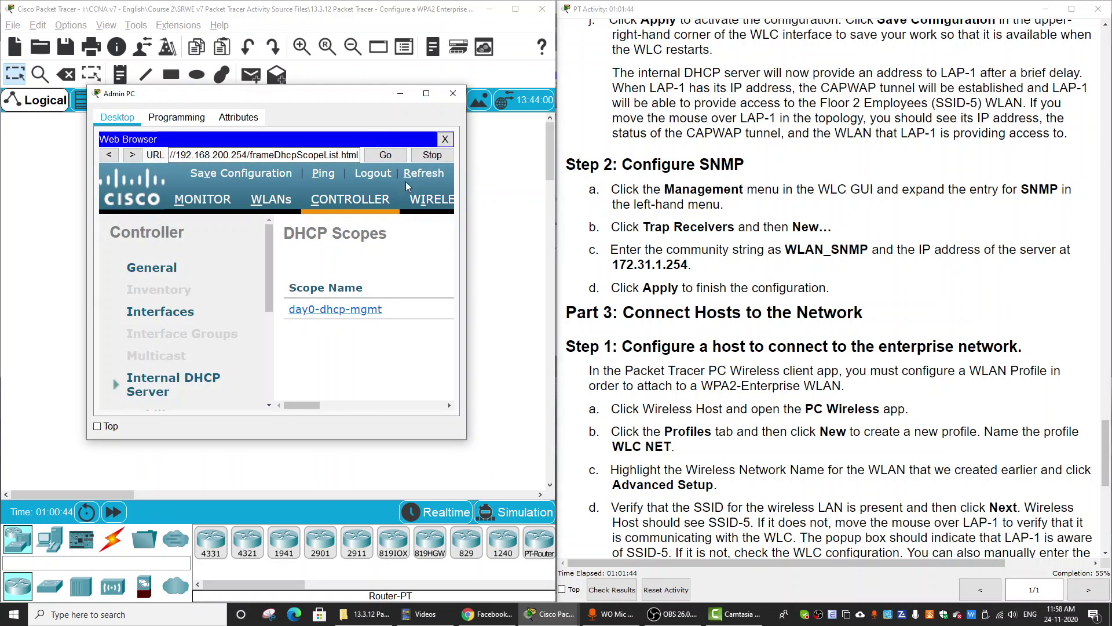
click(427, 94)
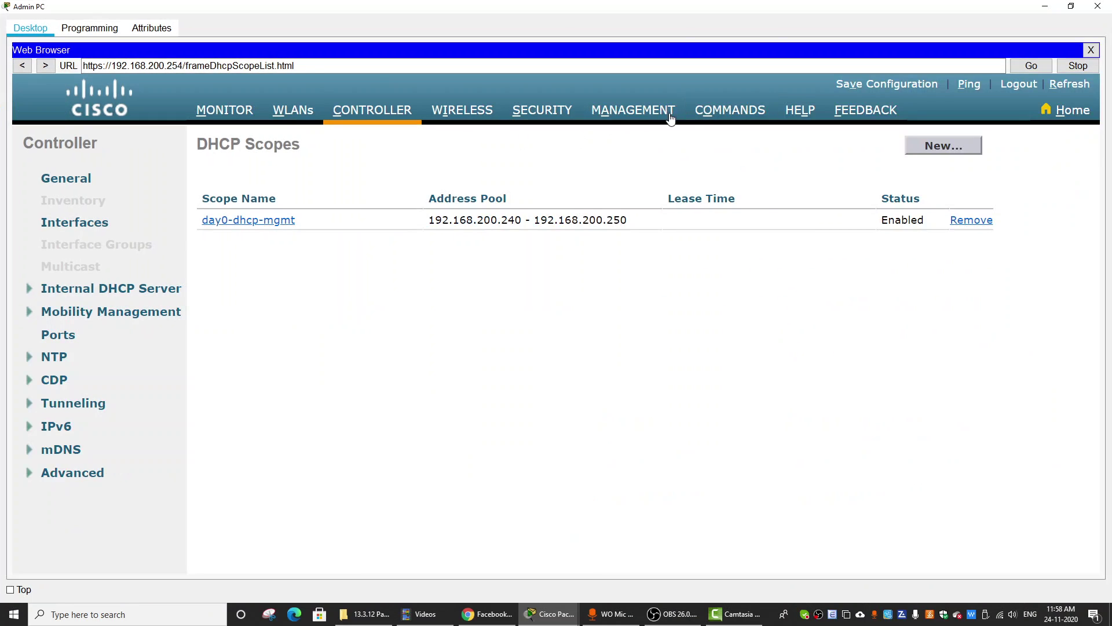
click(649, 116)
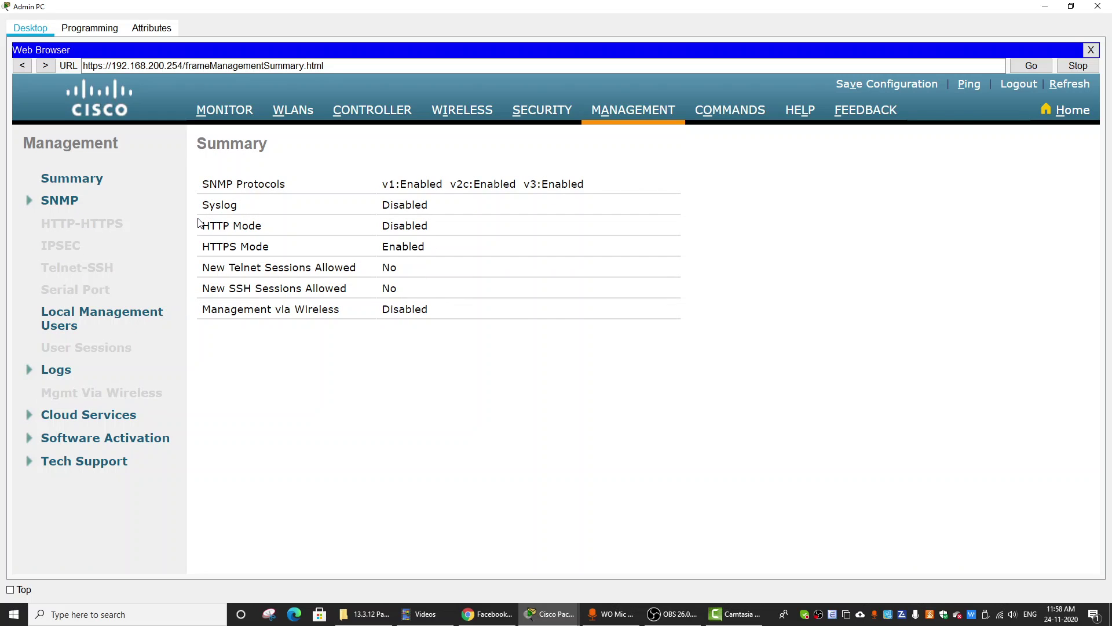
click(26, 199)
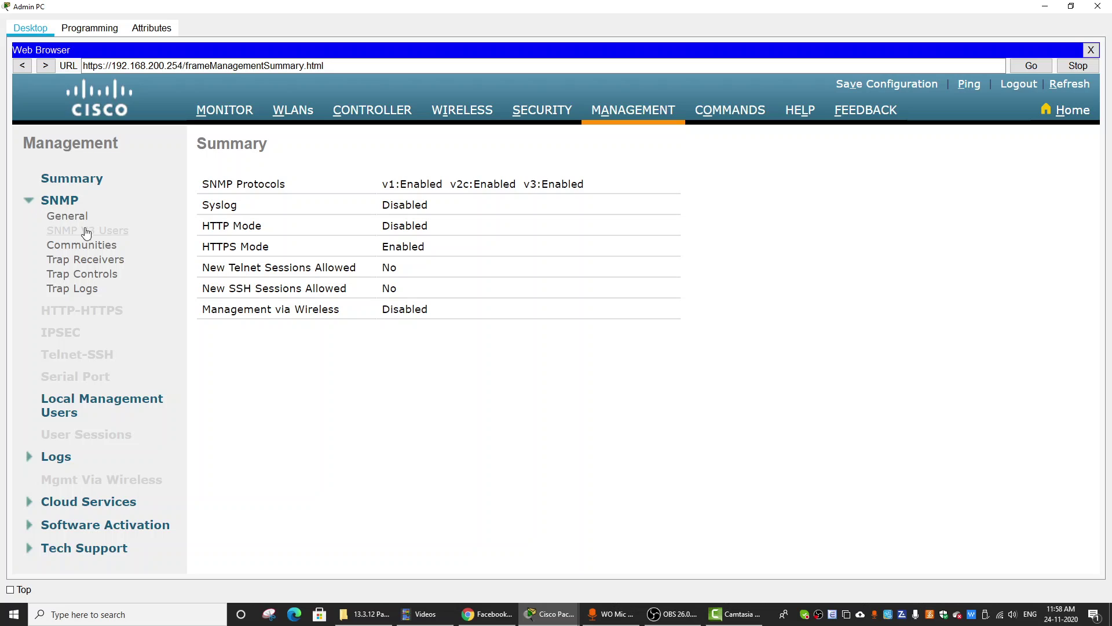
click(109, 263)
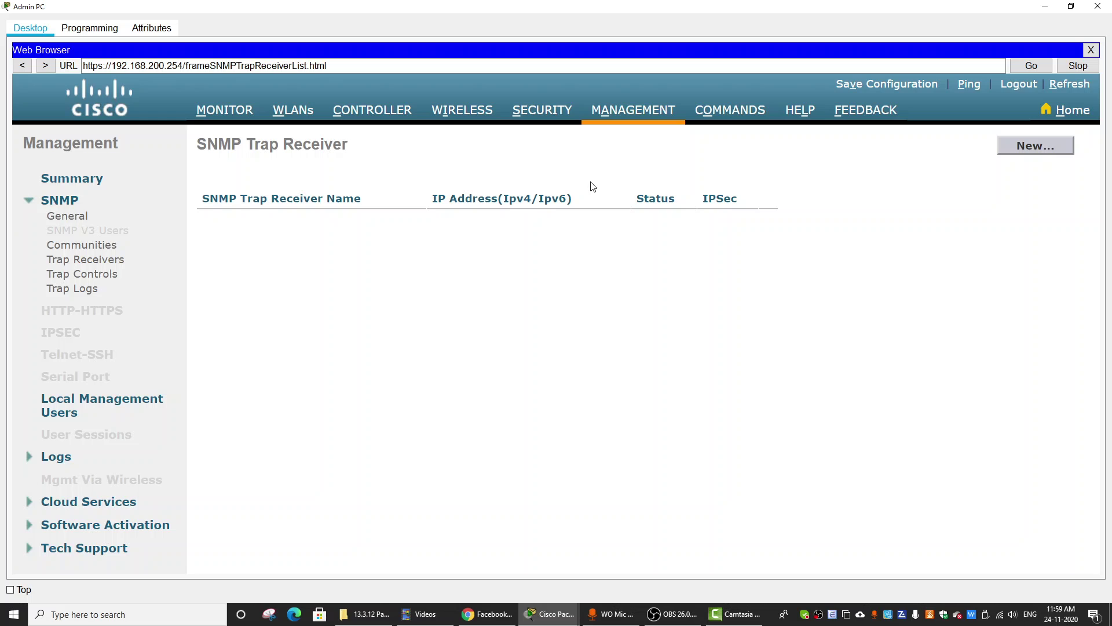
Add a new trap receiver with the lab's community name at 172.31.1.254, then show the instructions
click(1014, 152)
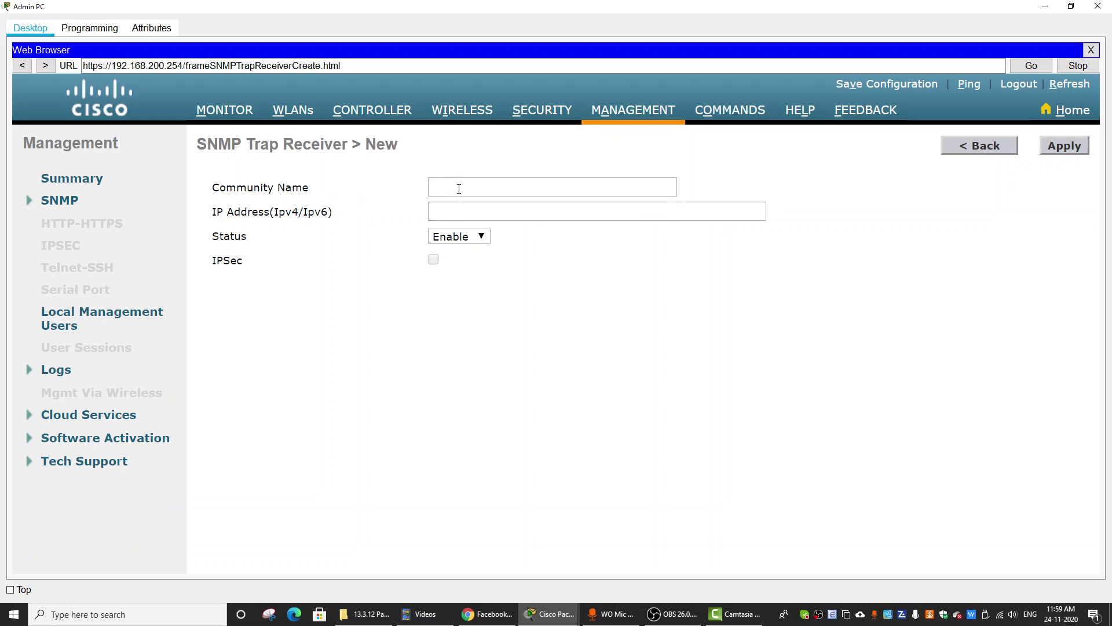
click(459, 189)
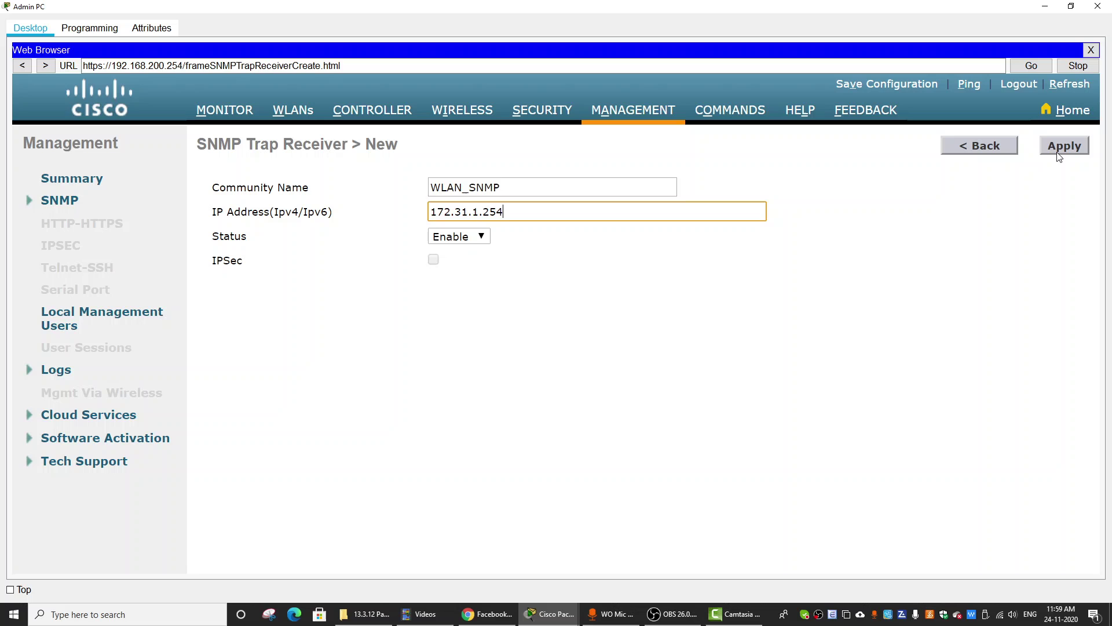
click(1059, 152)
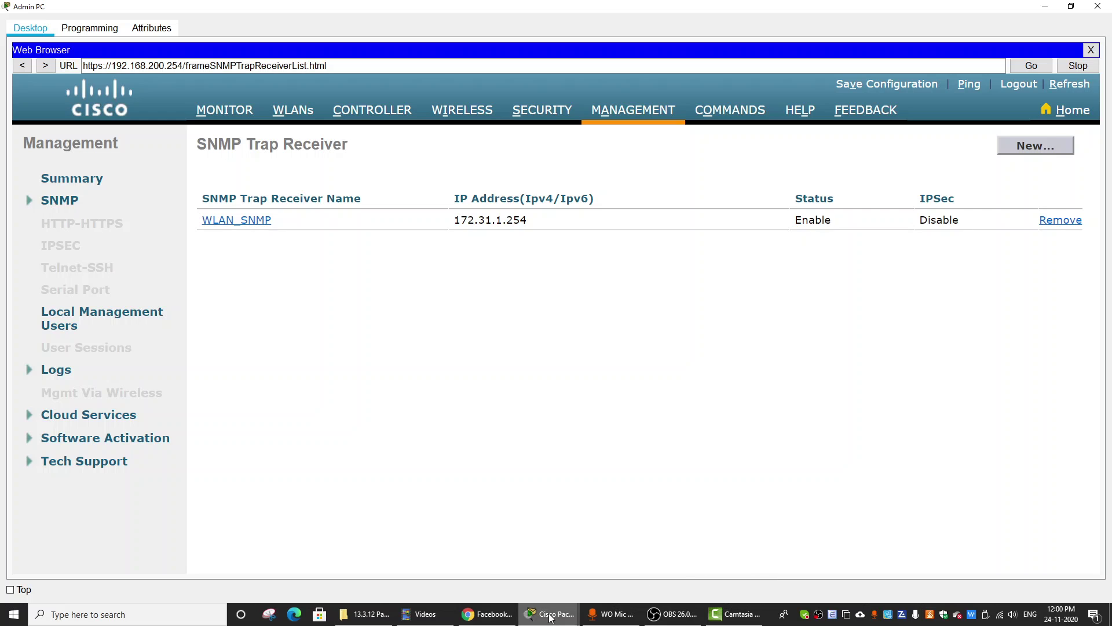
mouse_move(547, 614)
click(528, 565)
Read the next part in the instructions, then hide the instructions and Admin PC windows
scroll(637, 207, down, 2)
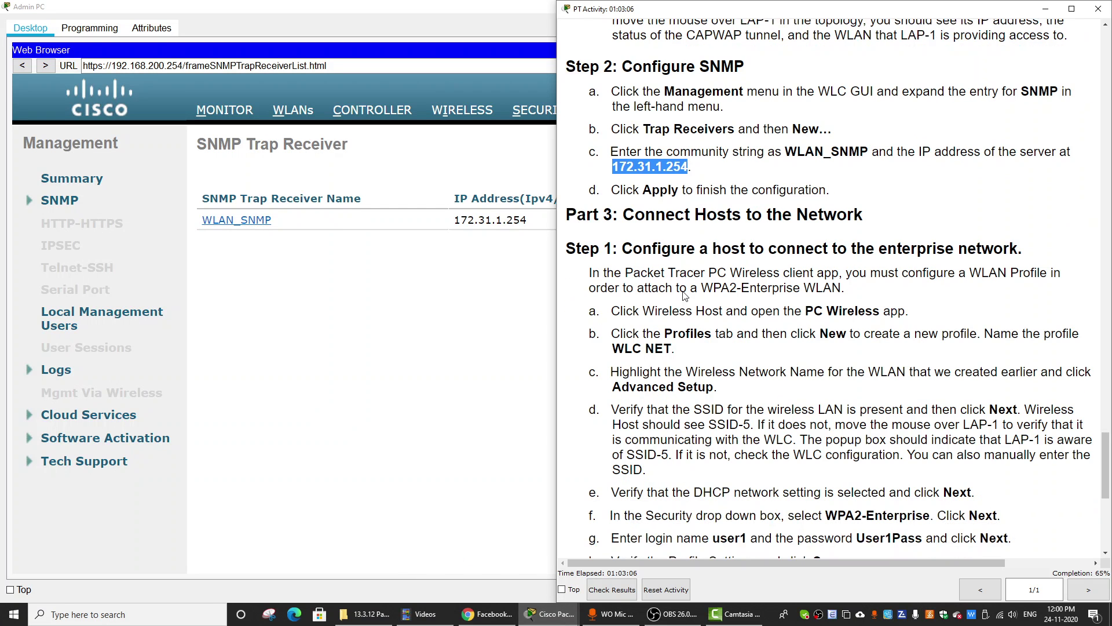
drag(632, 159, 863, 157)
click(846, 243)
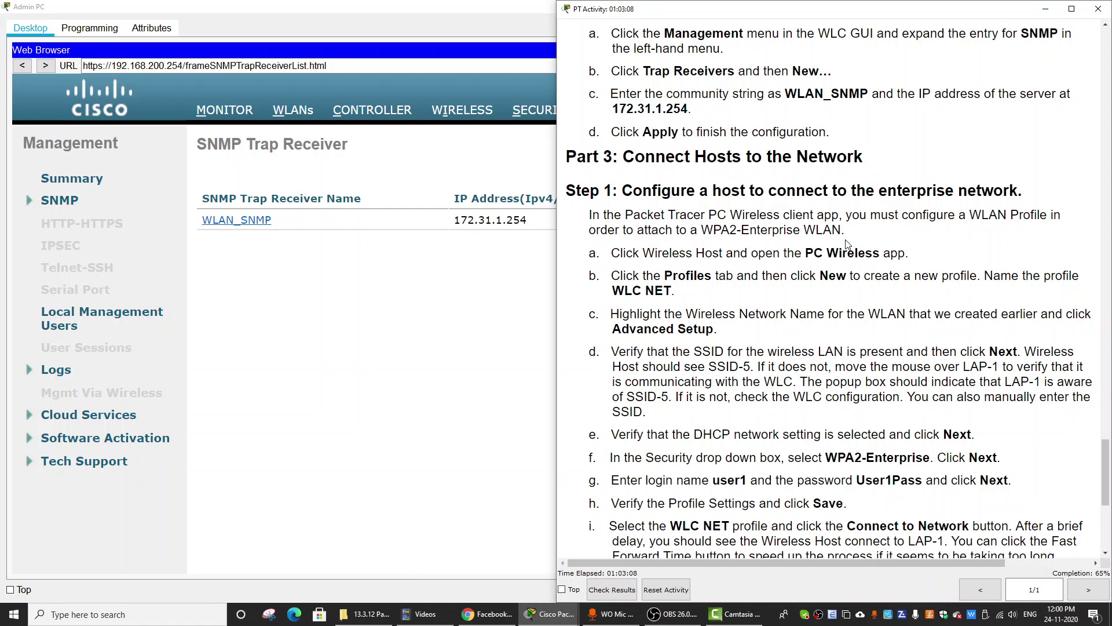
click(1048, 10)
click(1049, 10)
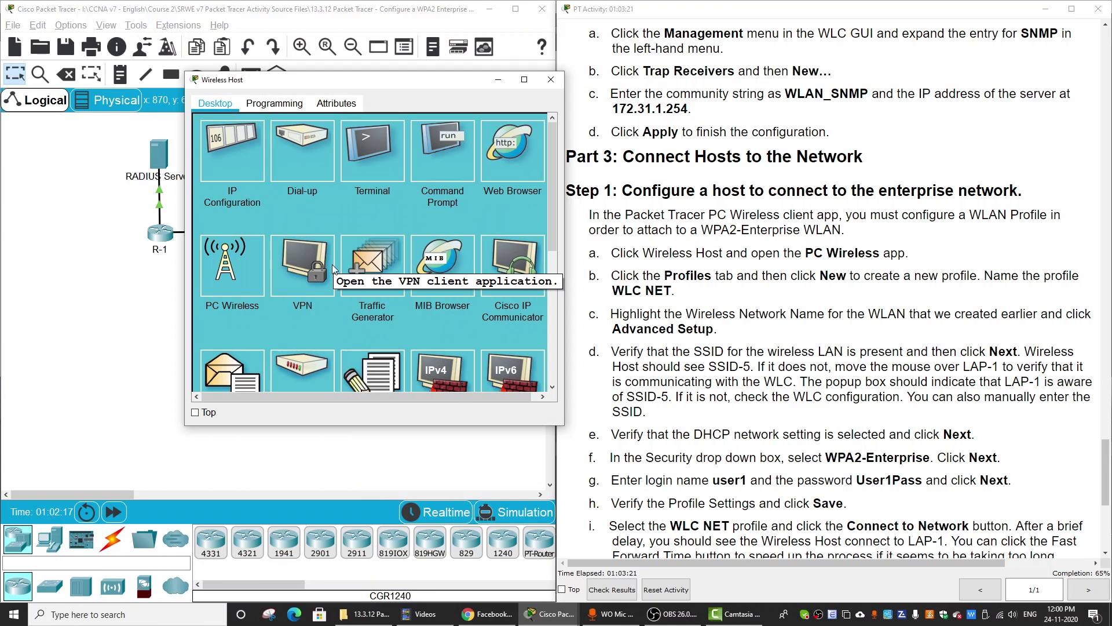
Open PC Wireless on the Wireless Host full-screen and create a new profile named TEST
click(242, 270)
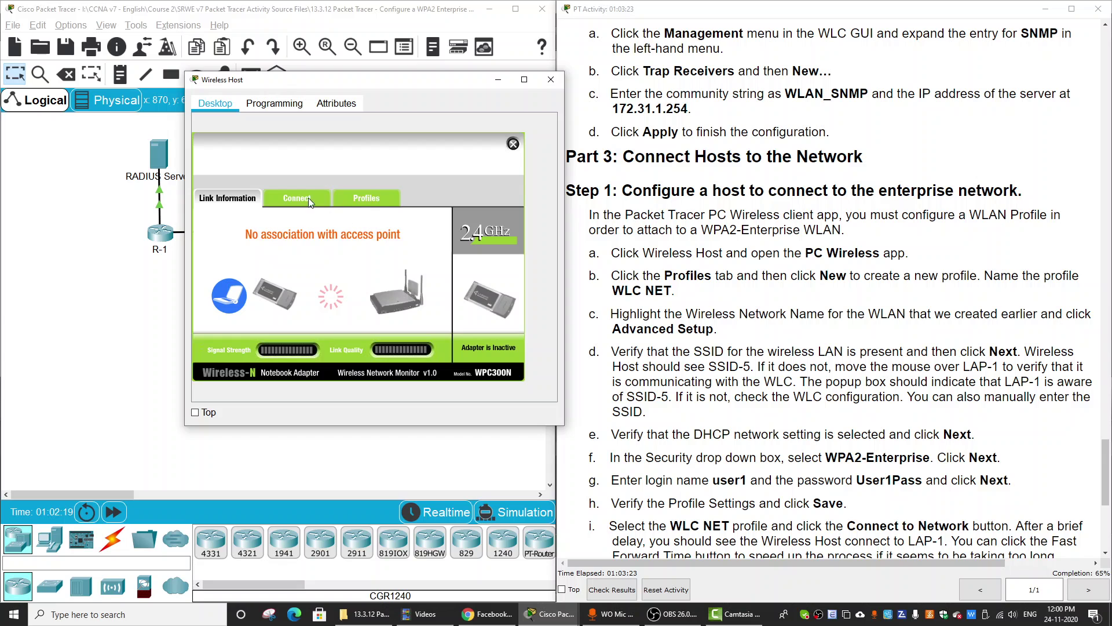
click(524, 79)
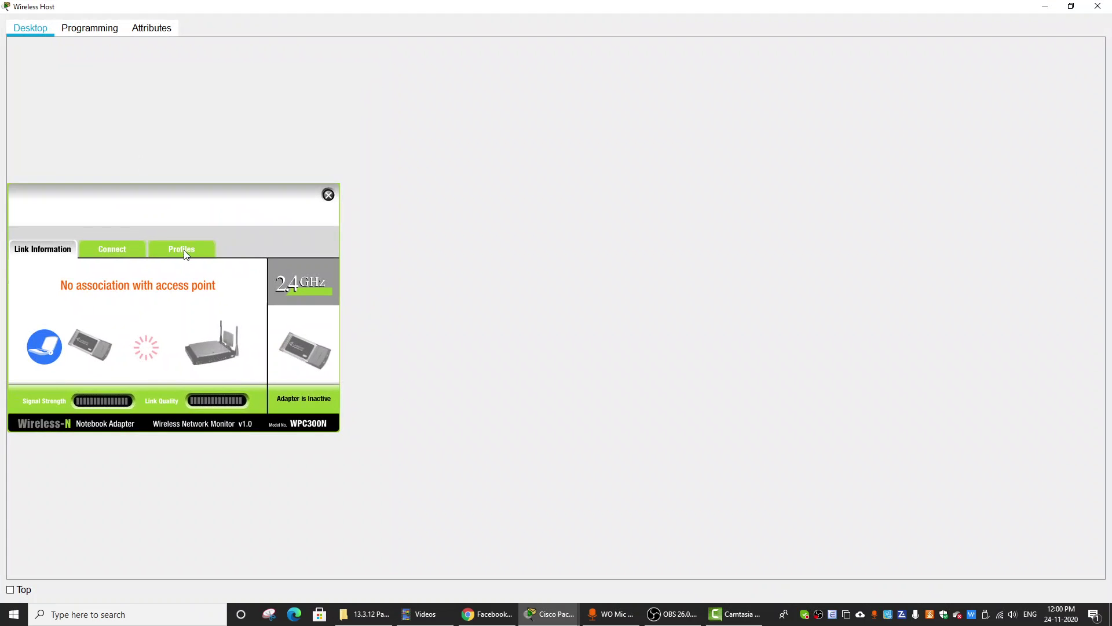
click(182, 250)
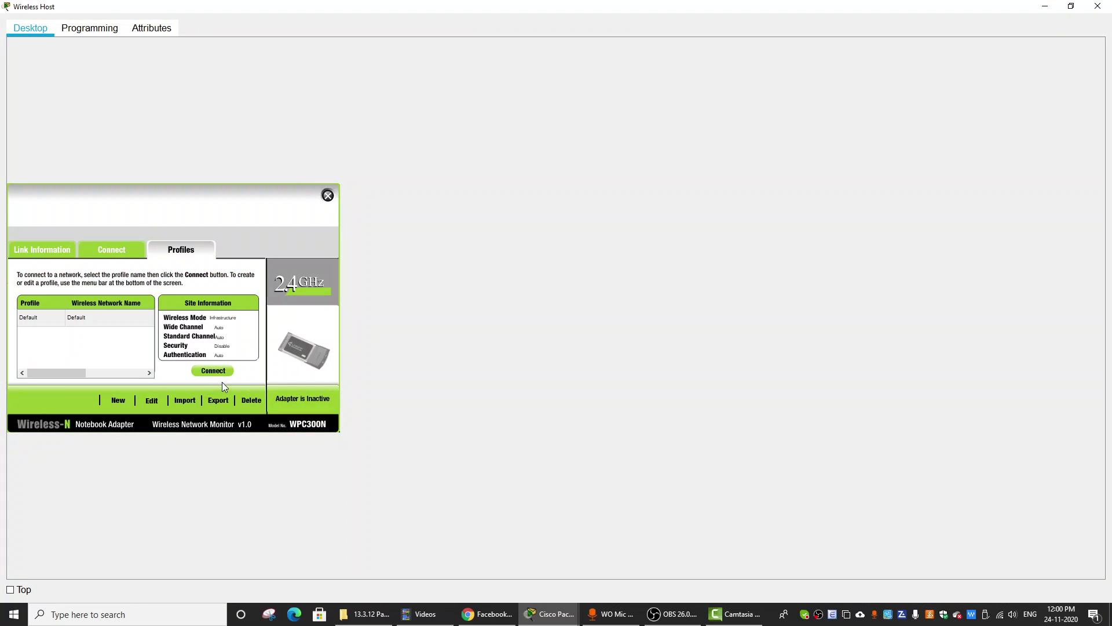
click(118, 400)
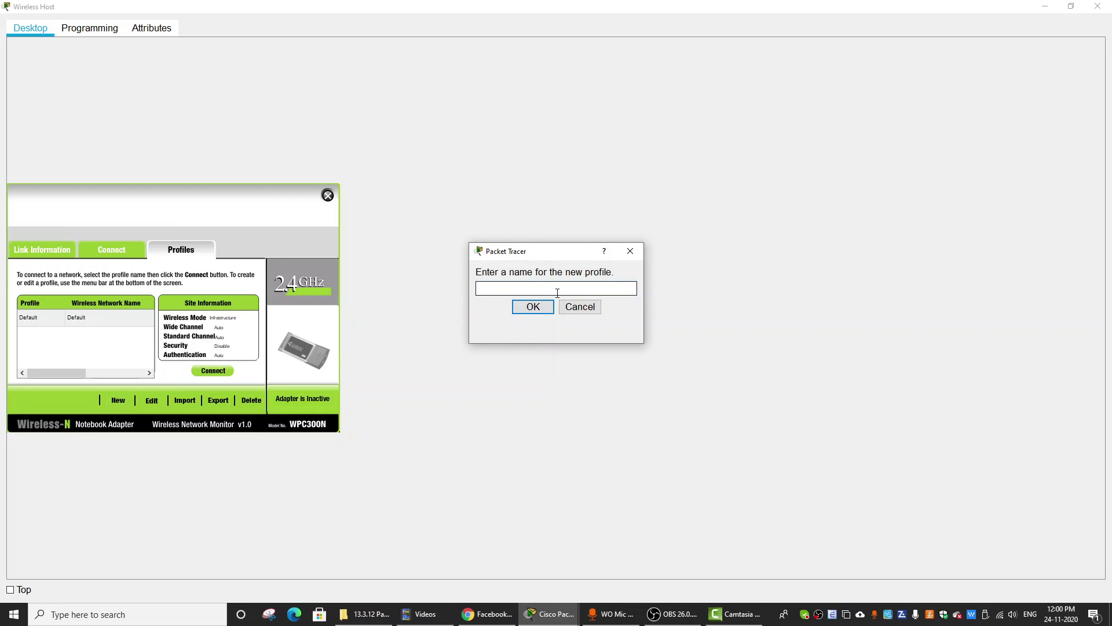
text(TEST)
Confirm the TEST profile, select SSID-5, and accept infrastructure mode and DHCP settings in Advanced Setup
click(517, 304)
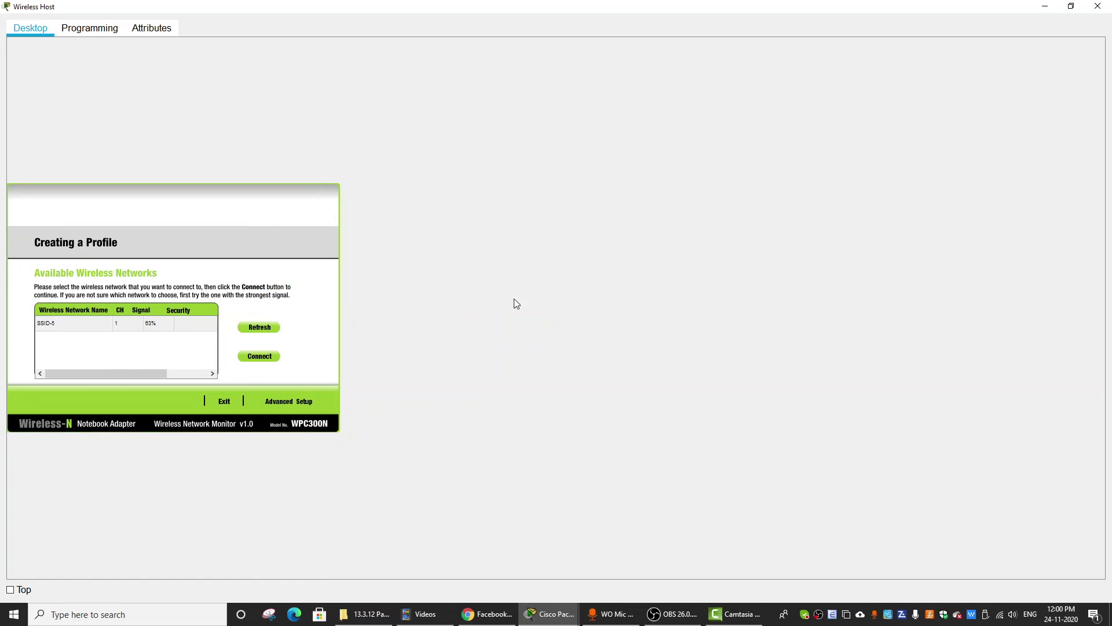
click(57, 323)
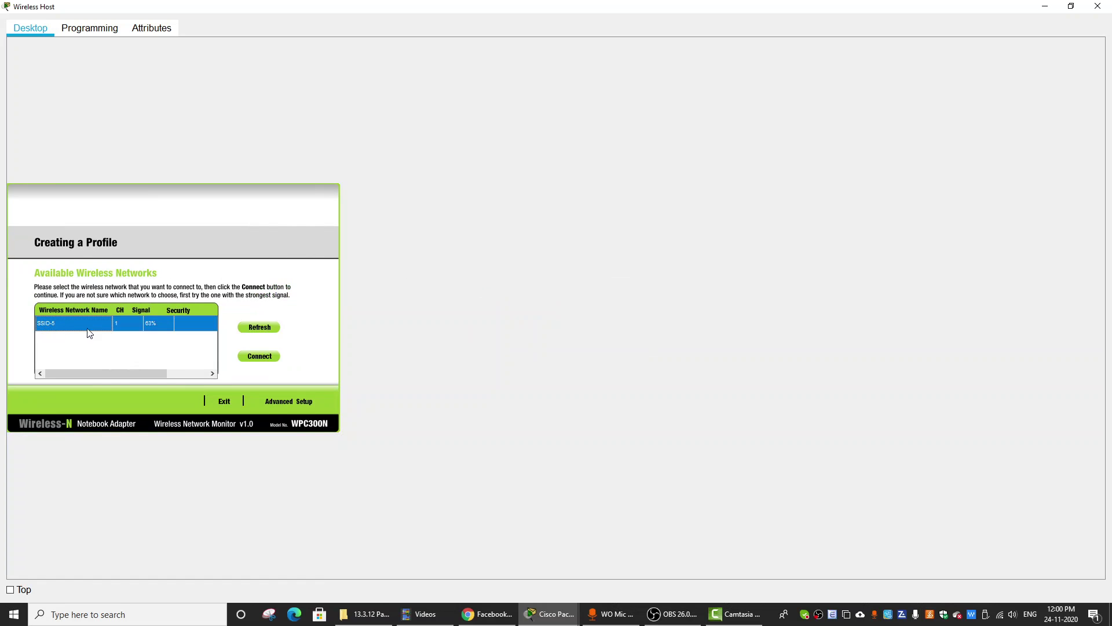
click(286, 402)
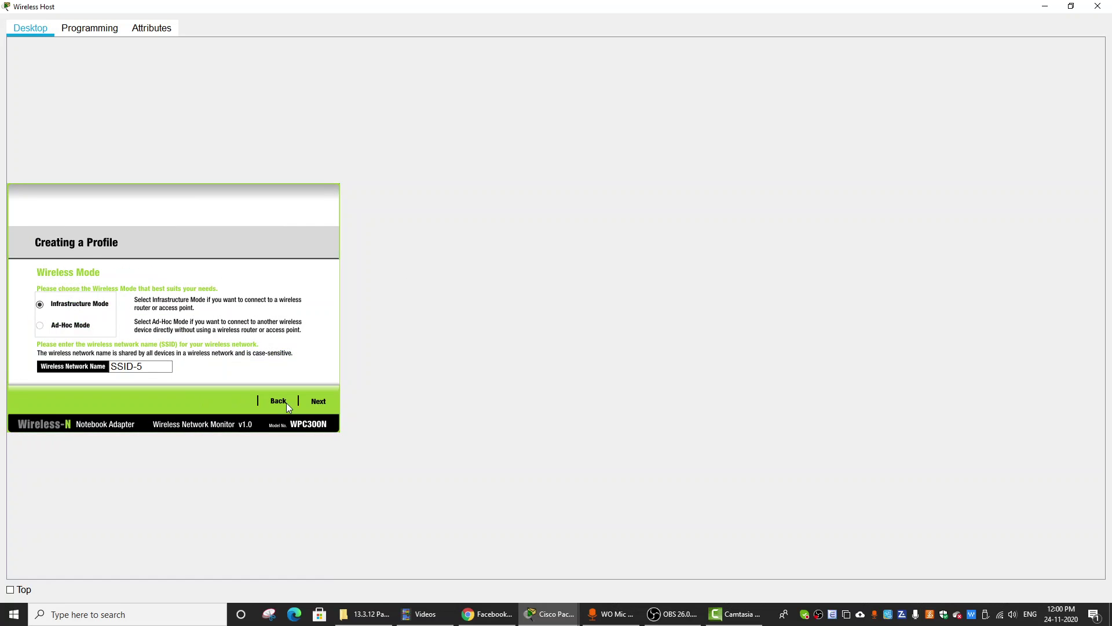
drag(152, 366, 103, 364)
click(318, 400)
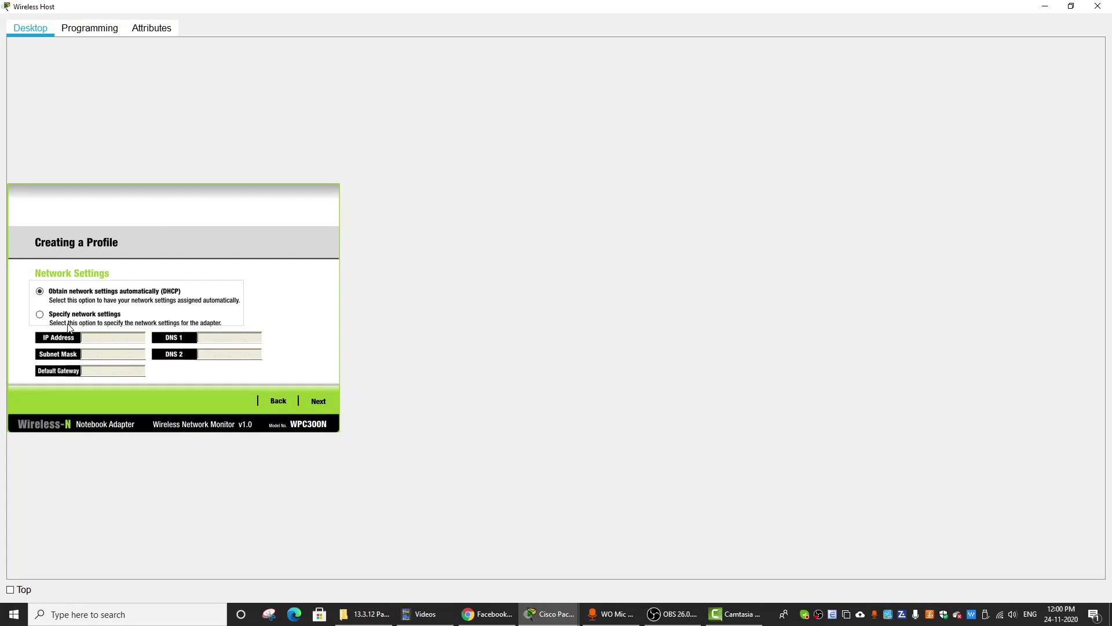
click(318, 402)
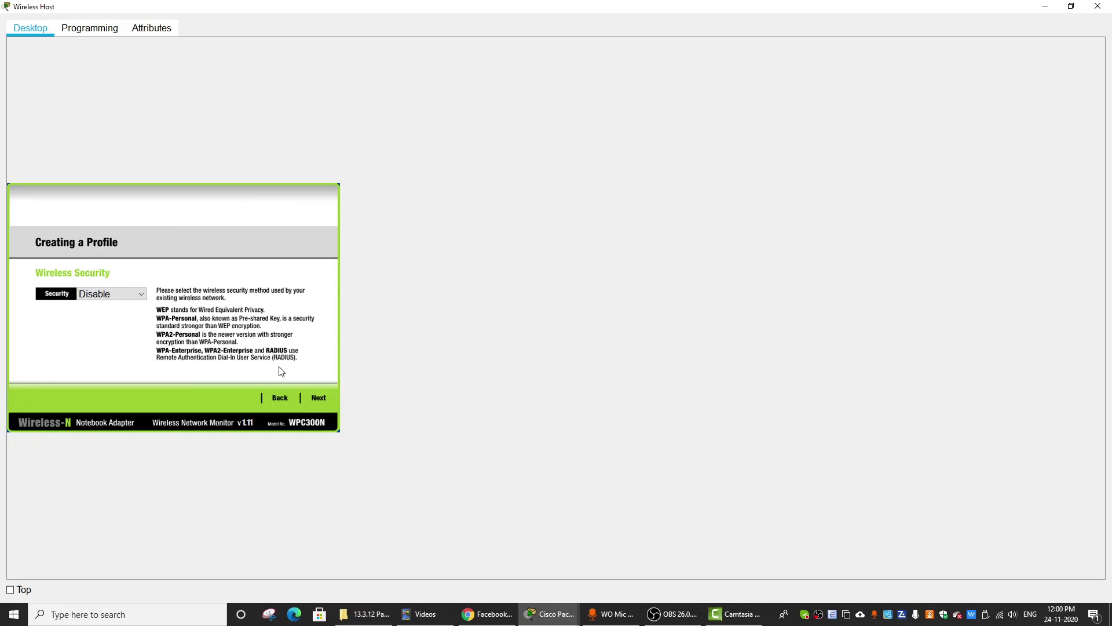
Choose WPA2-Enterprise security, enter the login name and password, and save the profile
click(113, 295)
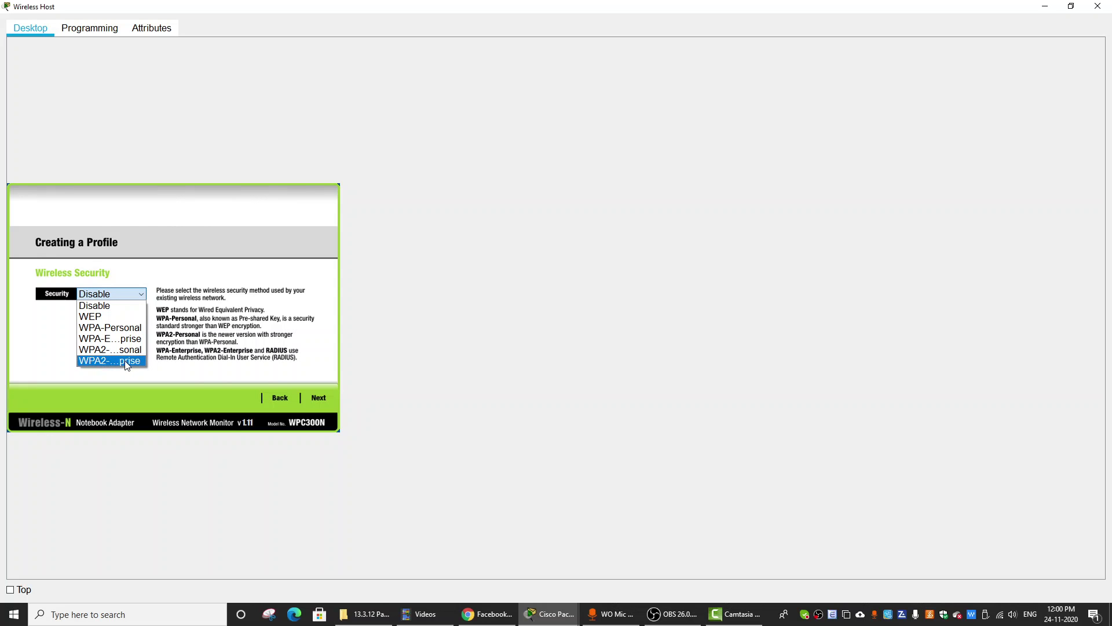
click(126, 361)
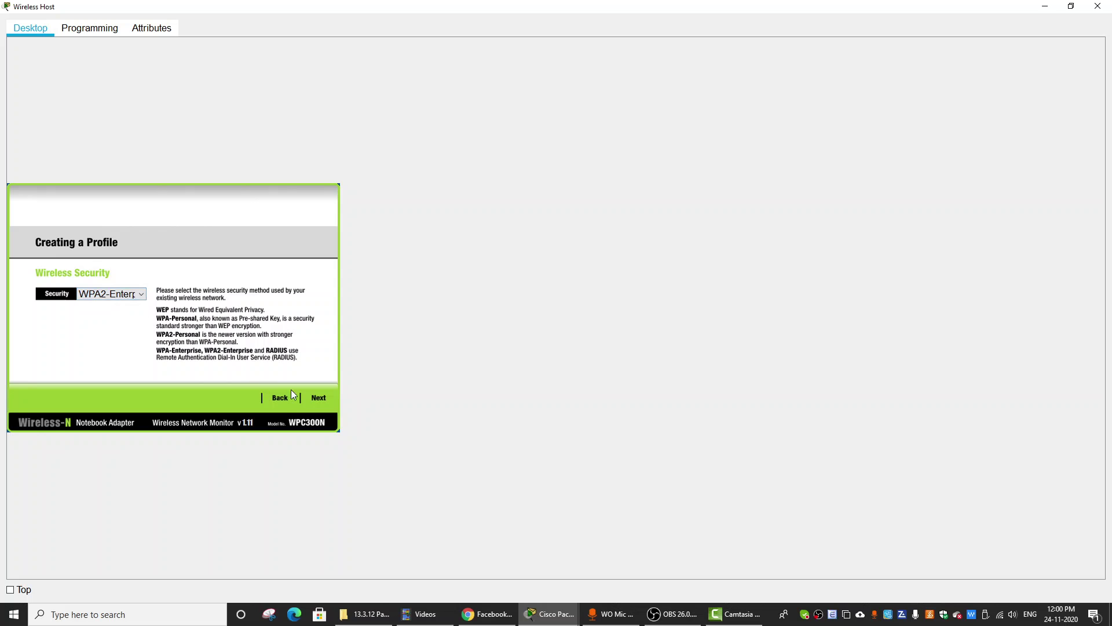
click(319, 398)
click(101, 306)
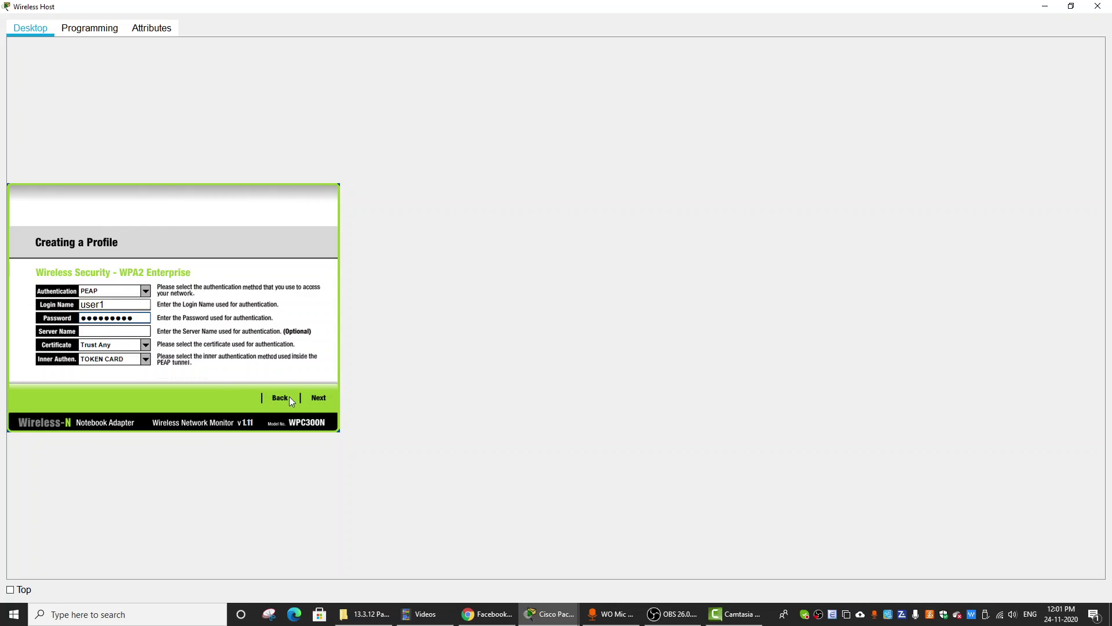
click(320, 398)
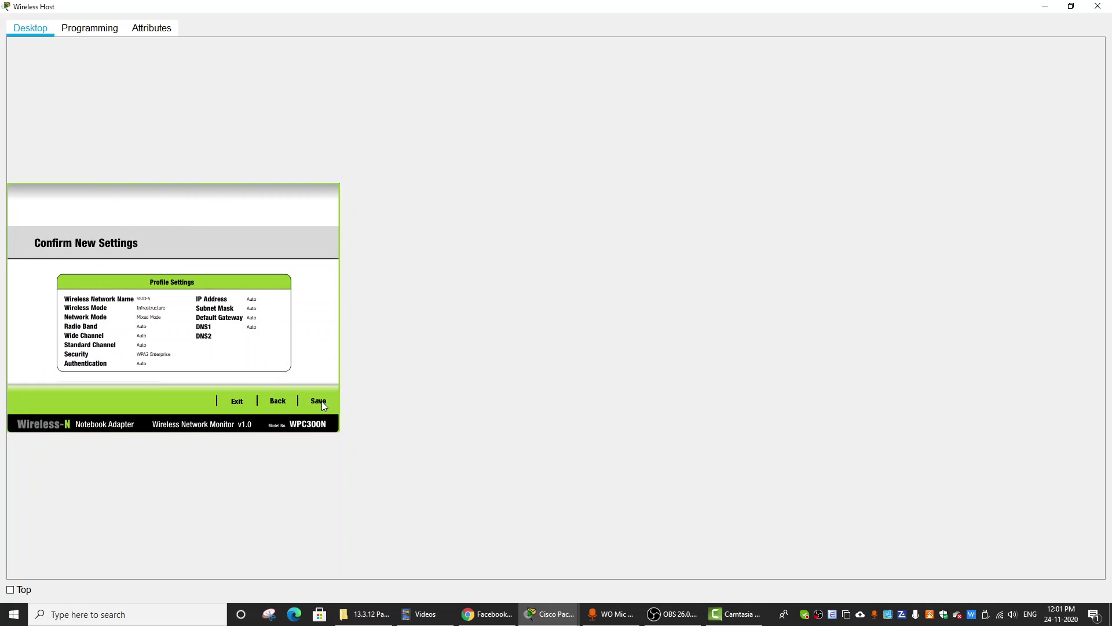
click(319, 400)
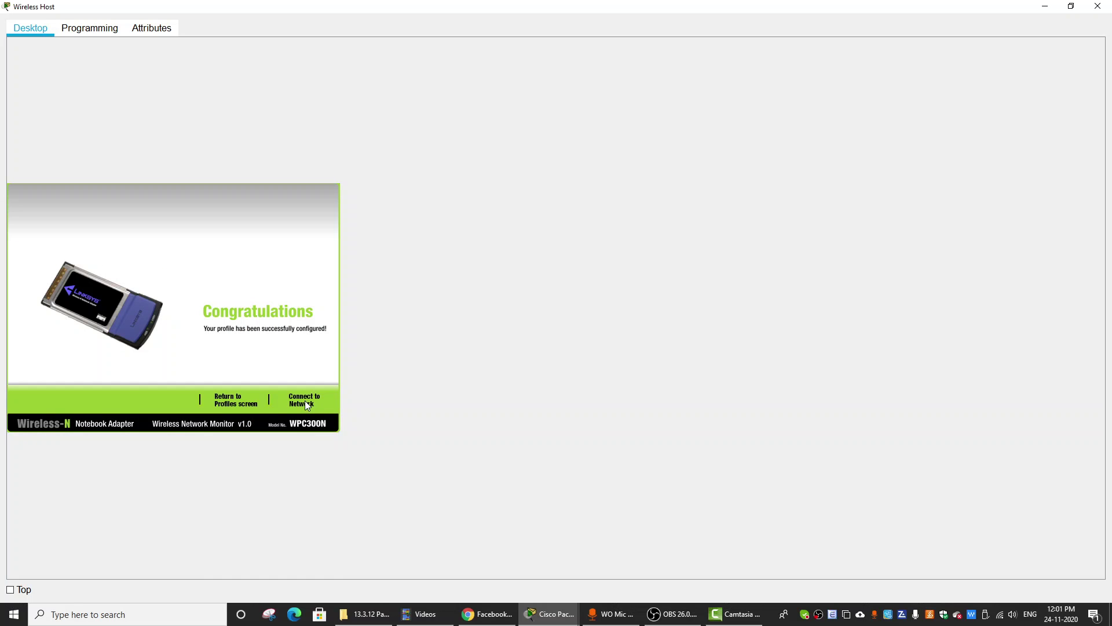
Connect the Wireless Host with the TEST profile, refresh until SSID-5 shows, and minimize the window
click(304, 401)
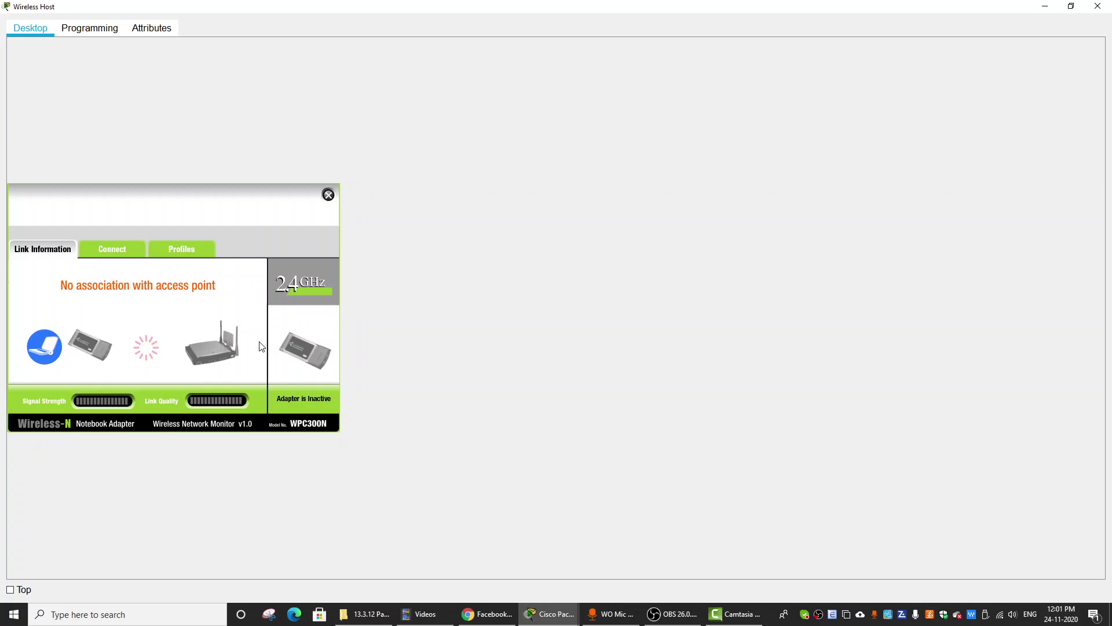
click(122, 254)
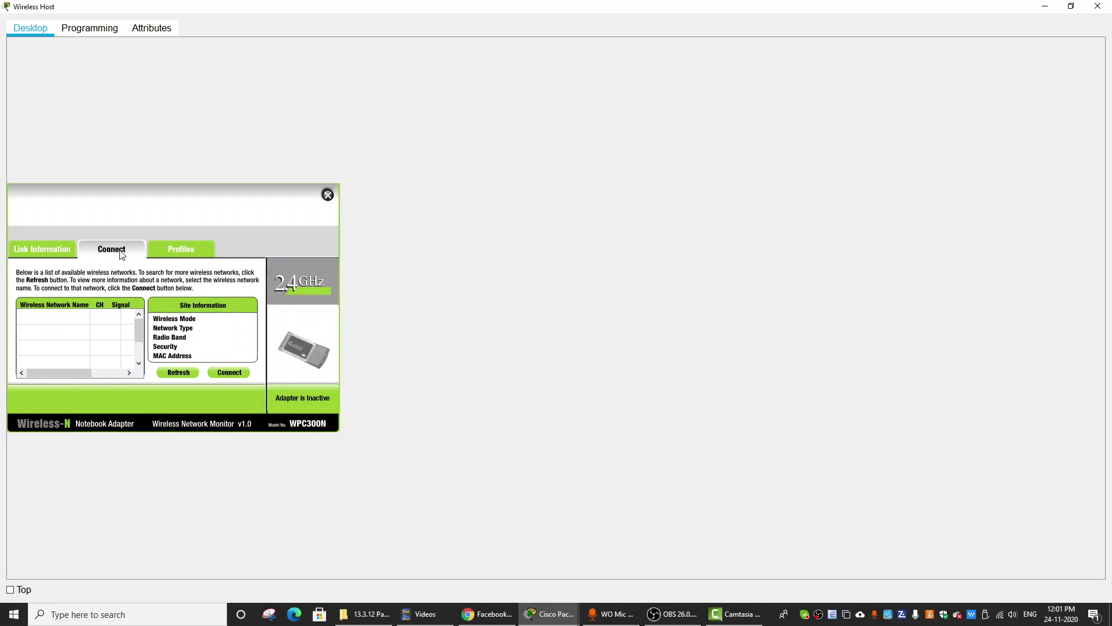
click(179, 374)
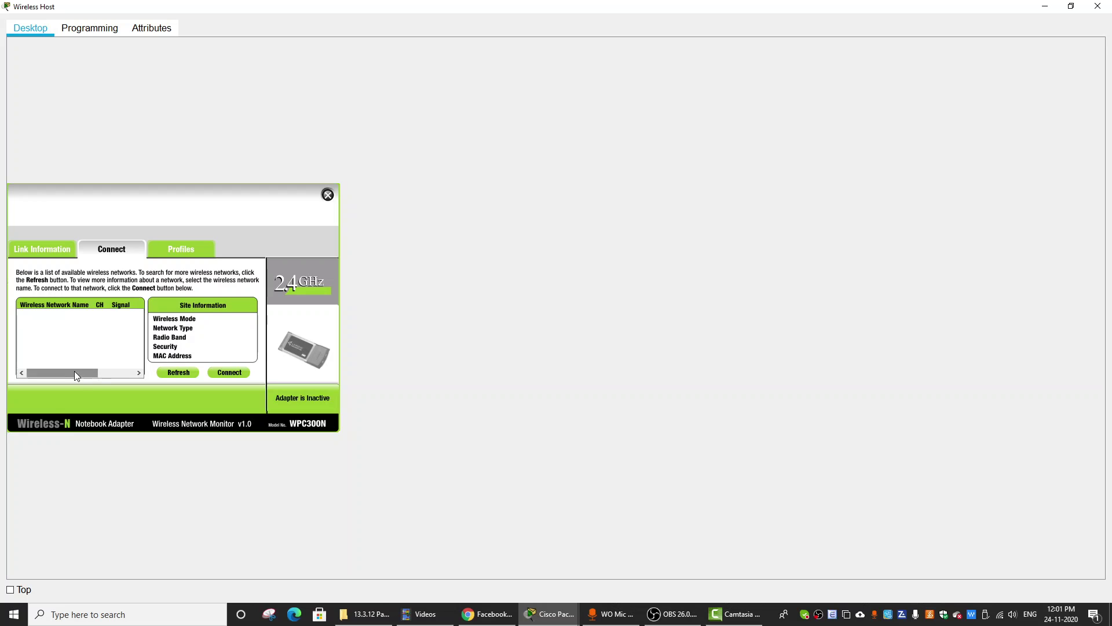
mouse_move(74, 371)
mouse_down()
mouse_move(118, 375)
mouse_move(74, 375)
mouse_up()
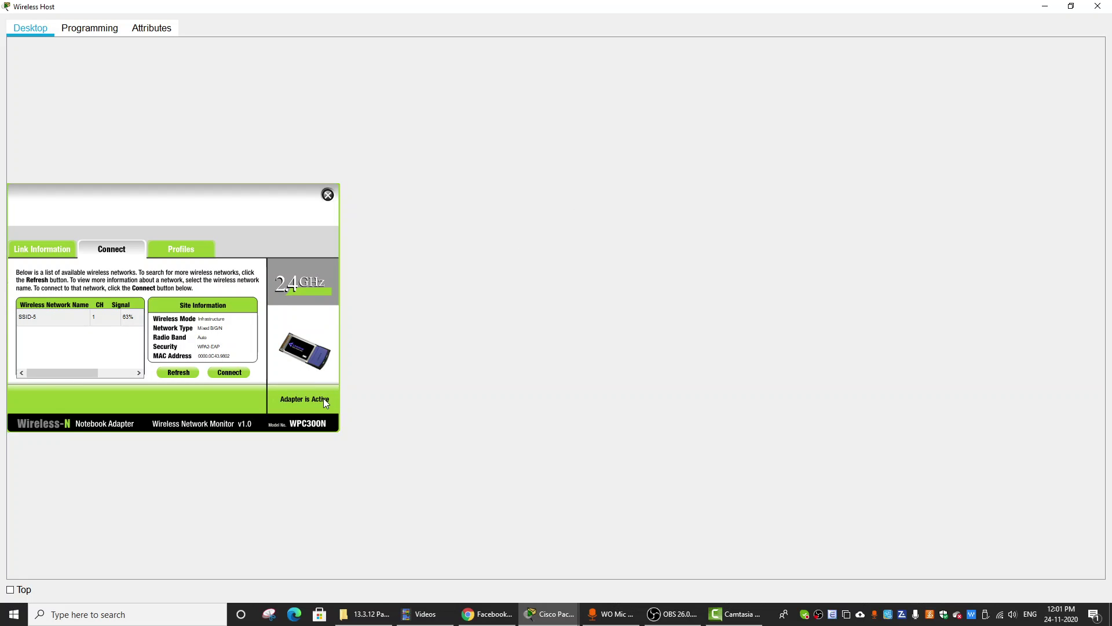
click(1046, 9)
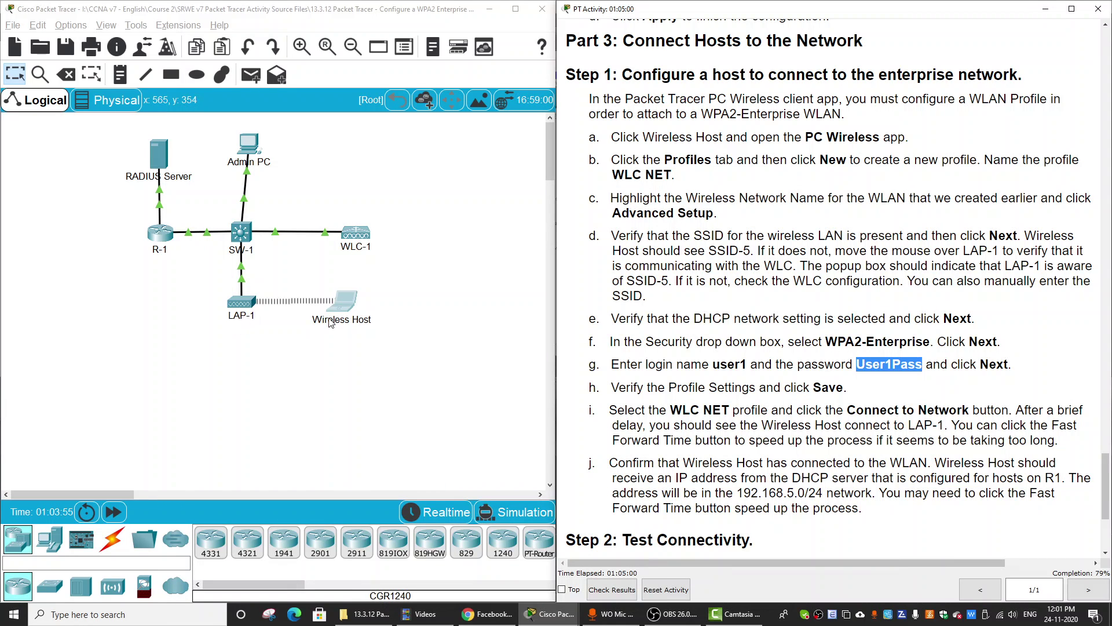
click(878, 378)
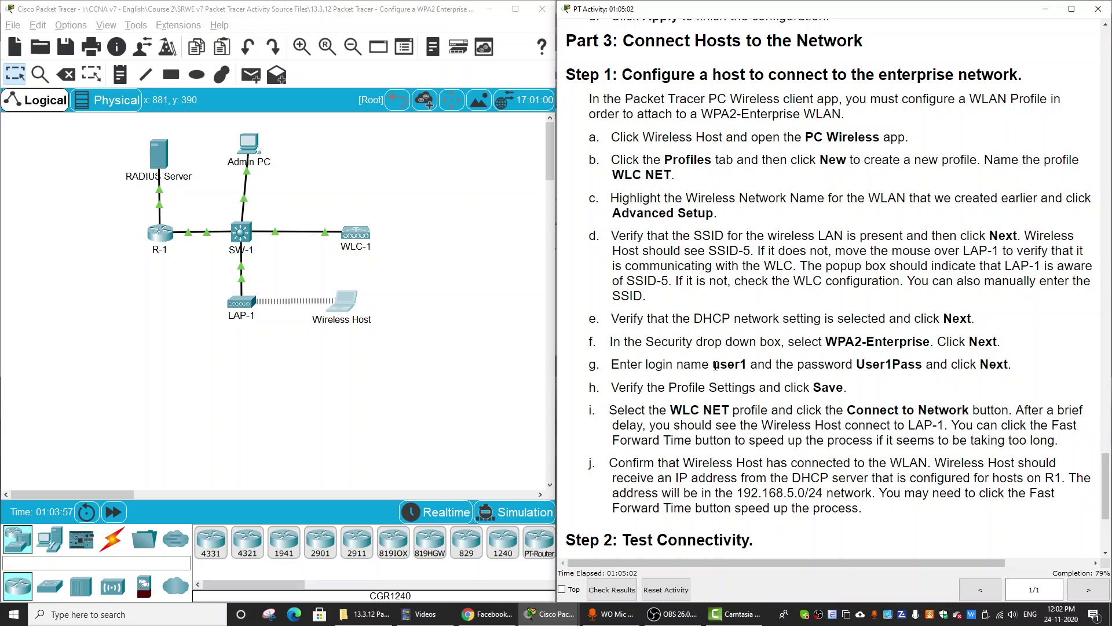
drag(715, 365, 748, 365)
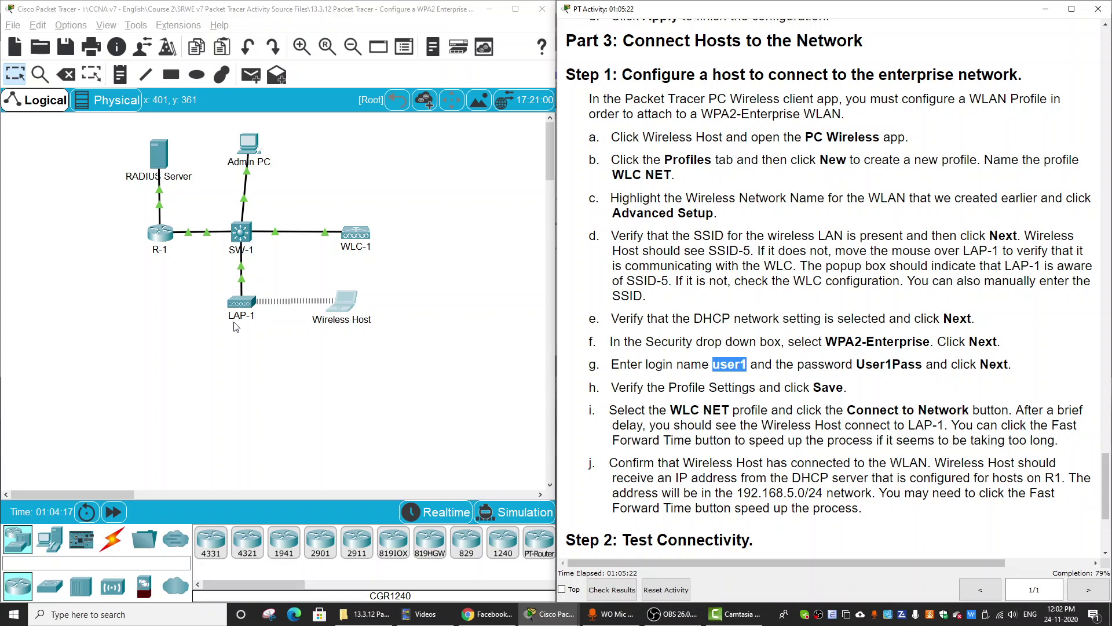
click(388, 171)
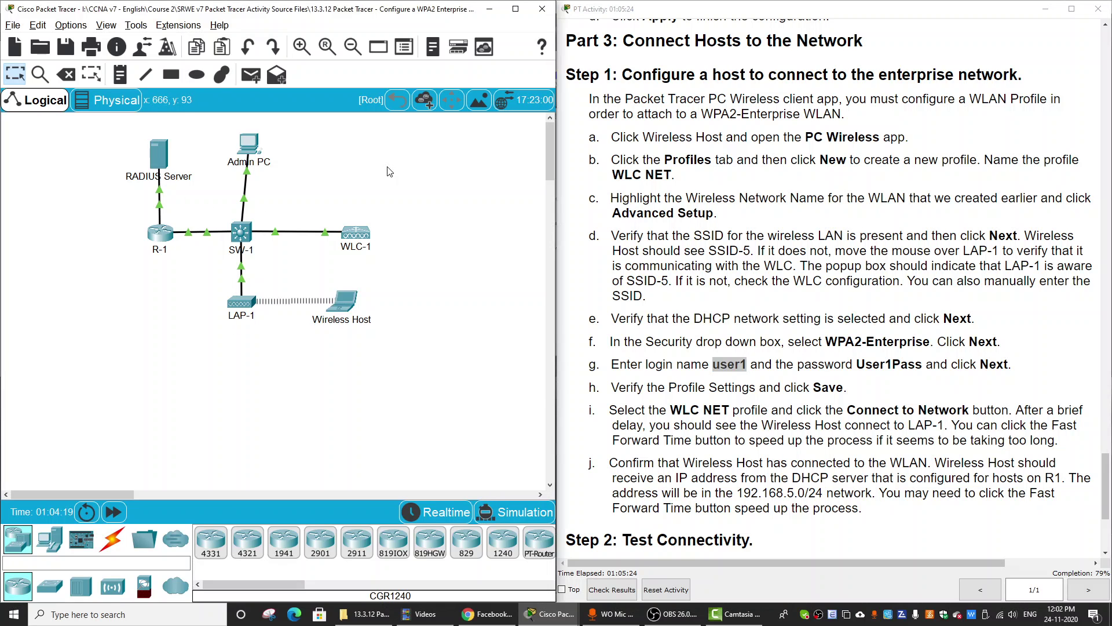
scroll(692, 408, down, 4)
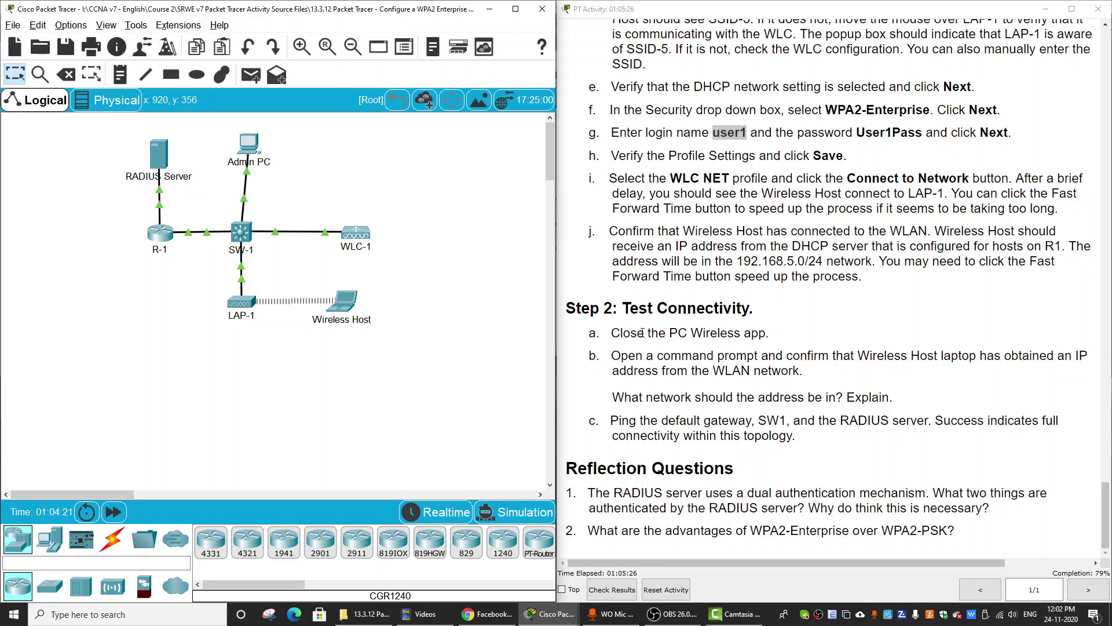